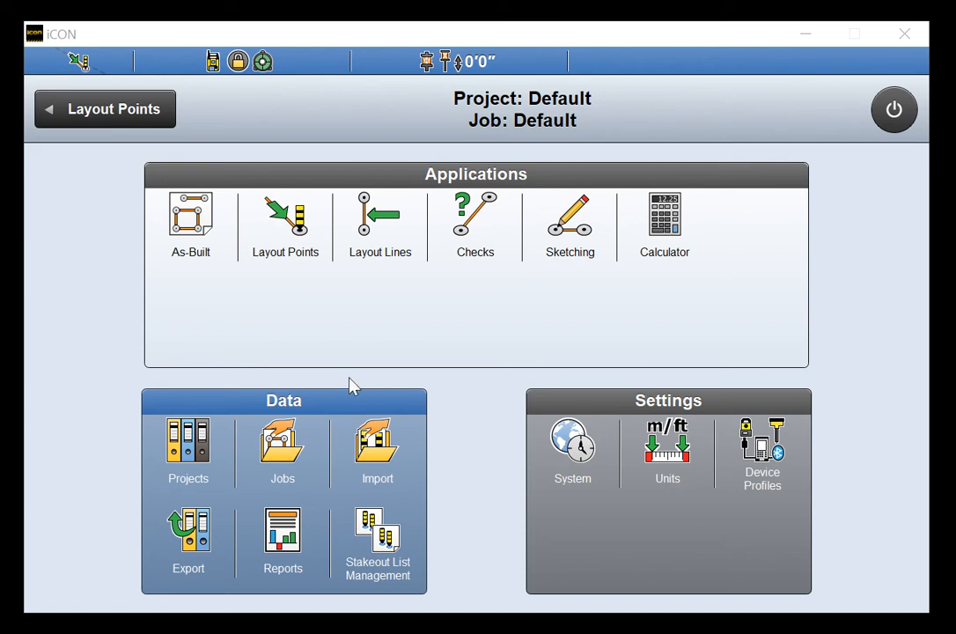
Switch to File Explorer and show the full path of the iCONSimulator Data folder.
{"action": "key", "text": "alt+Tab"}
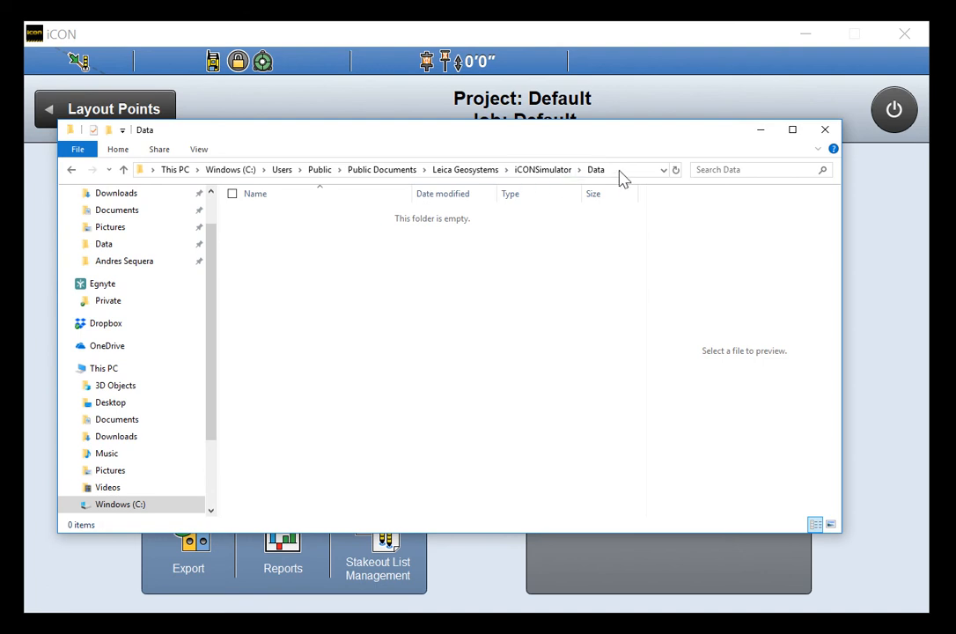
{"action": "left_click", "coordinate": [621, 171]}
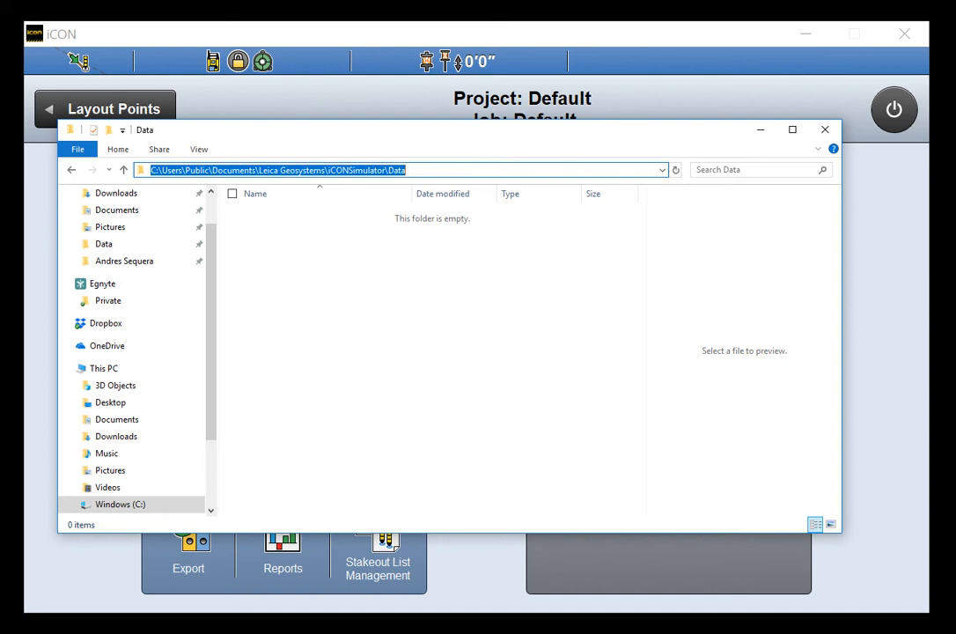
{"action": "key", "text": "alt+Tab"}
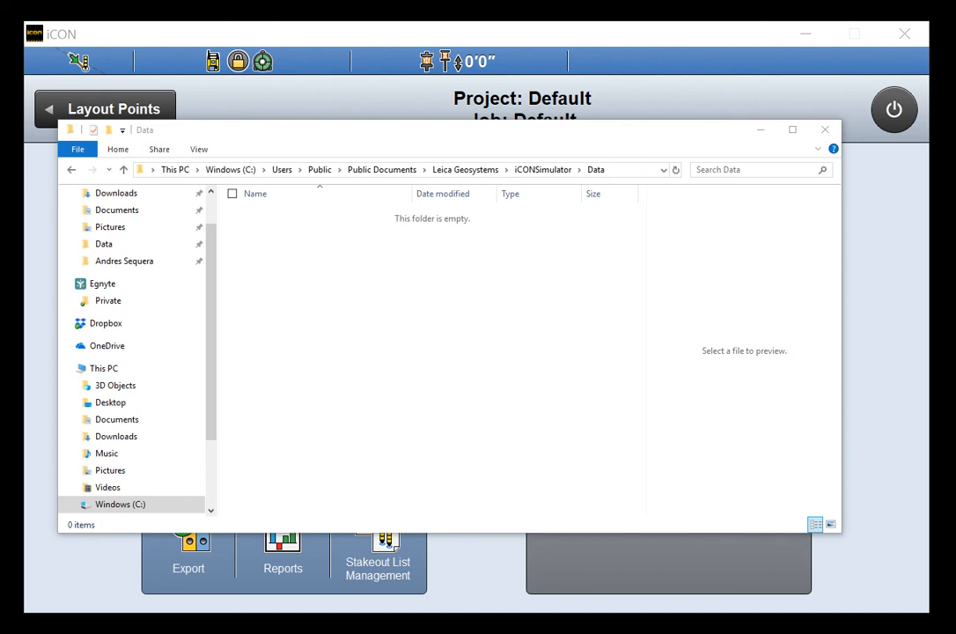
Create a folder named Concho Commons inside the iCONSimulator Data folder.
{"action": "right_click", "coordinate": [362, 355]}
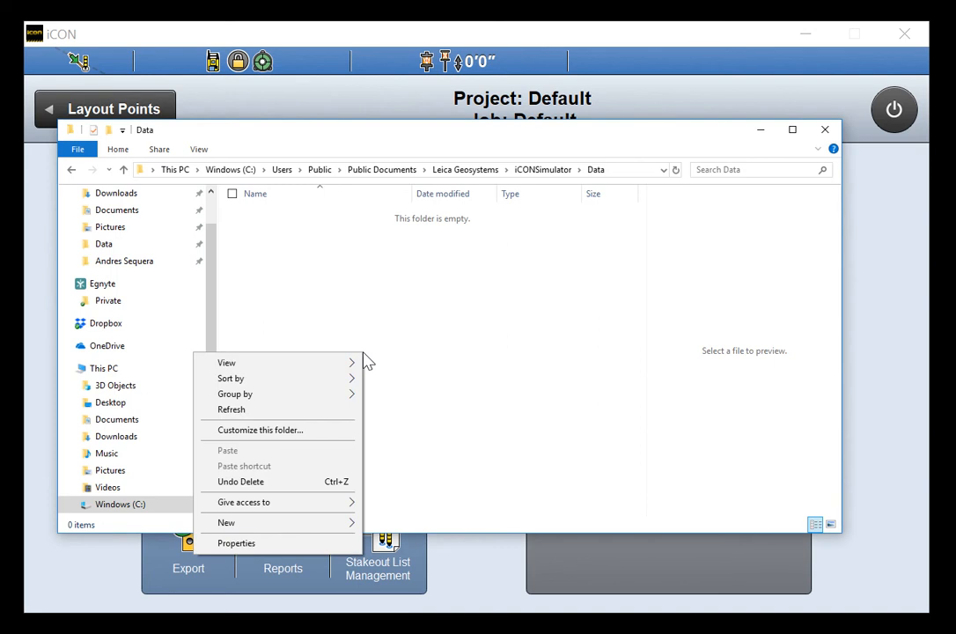
{"action": "mouse_move", "coordinate": [280, 526]}
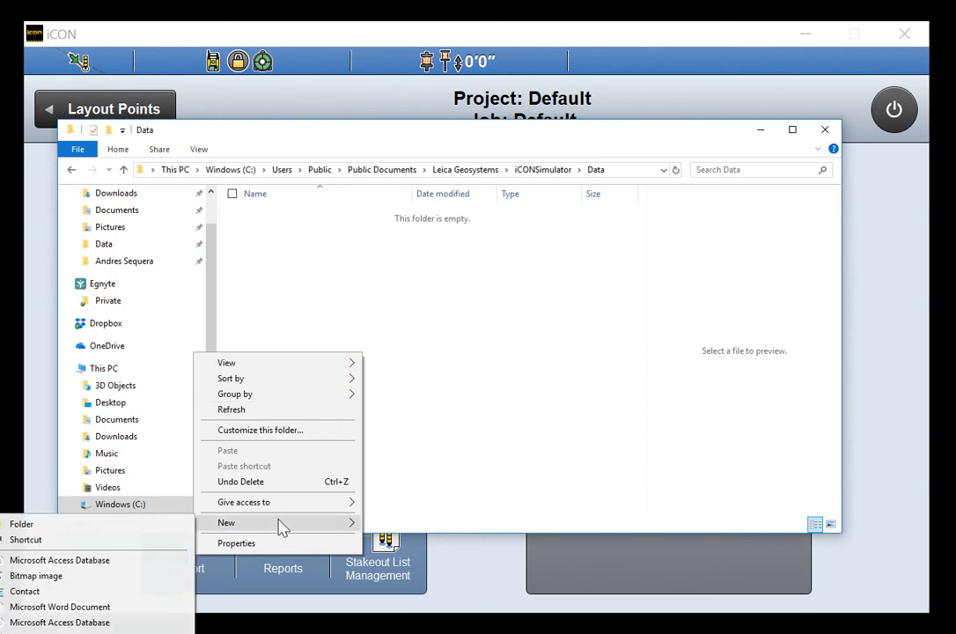
{"action": "left_click", "coordinate": [150, 524]}
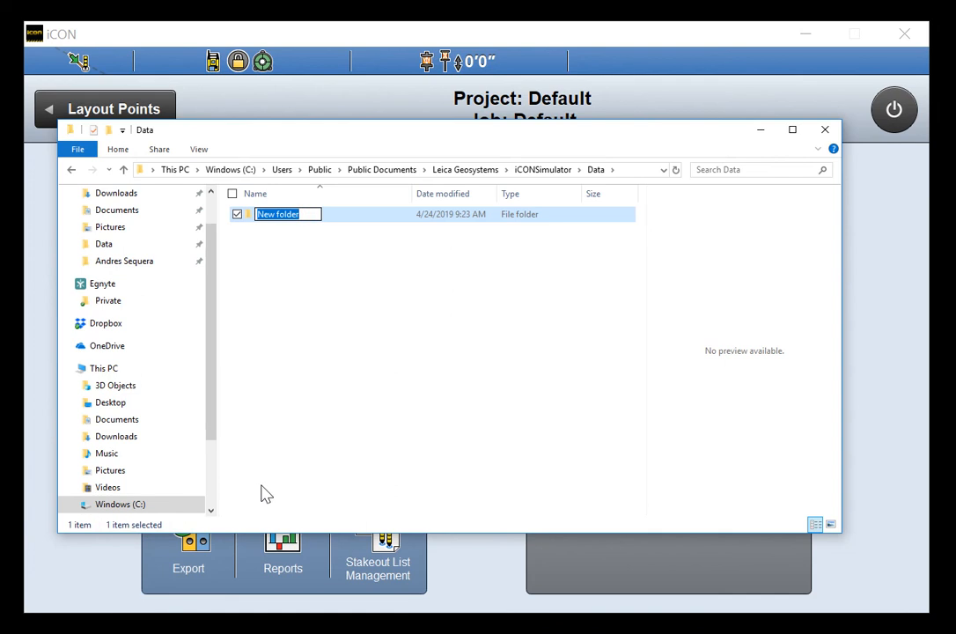
{"action": "type", "text": "Concho"}
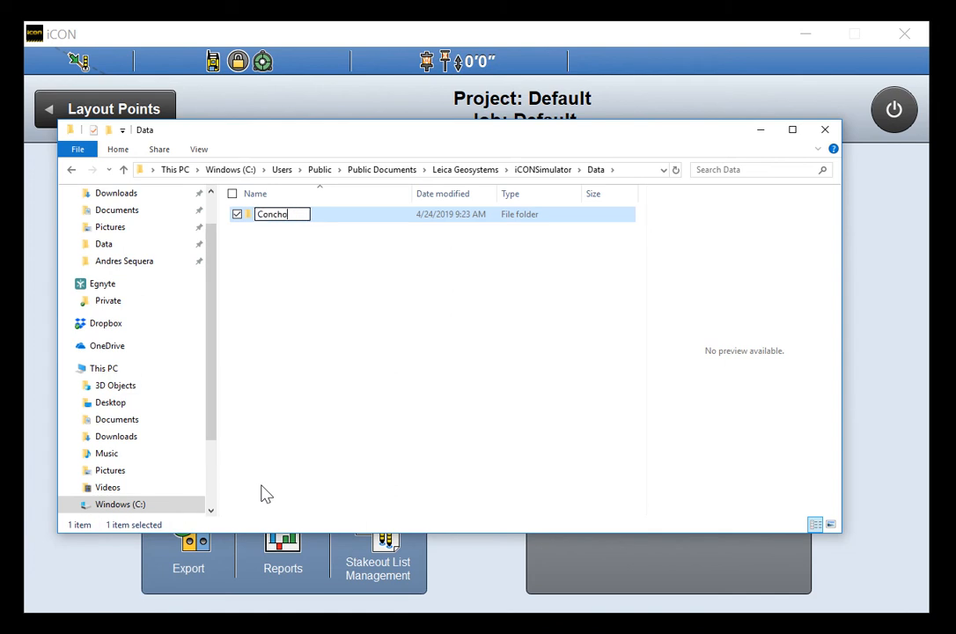
{"action": "type", "text": " Commons"}
{"action": "key", "text": "Return"}
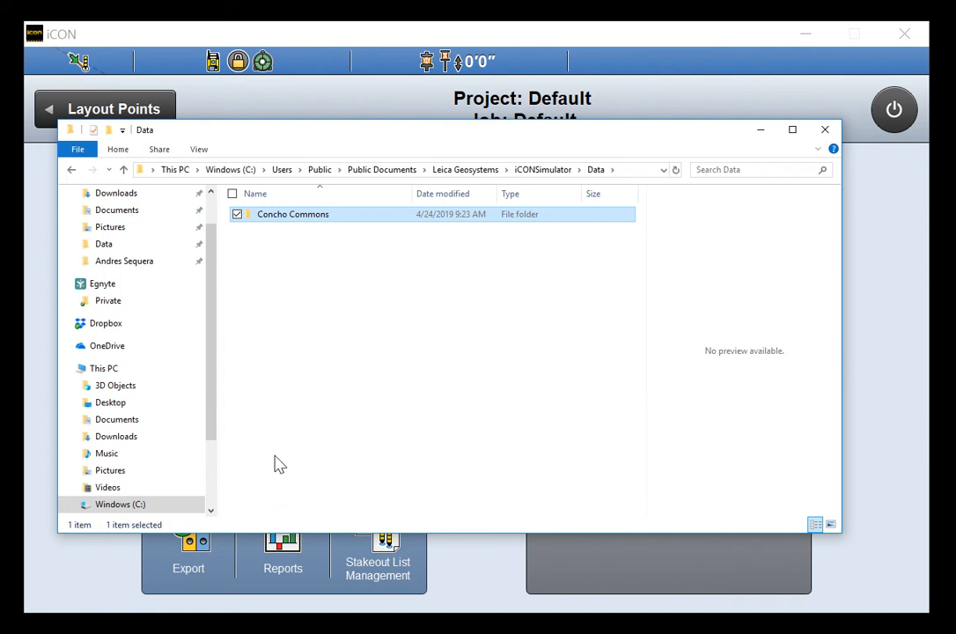
Copy the Control, Level 01 and Level 02 folders from the desktop's Concho Commons folder into the Concho Commons folder under Data.
{"action": "scroll", "coordinate": [166, 248], "scroll_direction": "up", "scroll_amount": 1}
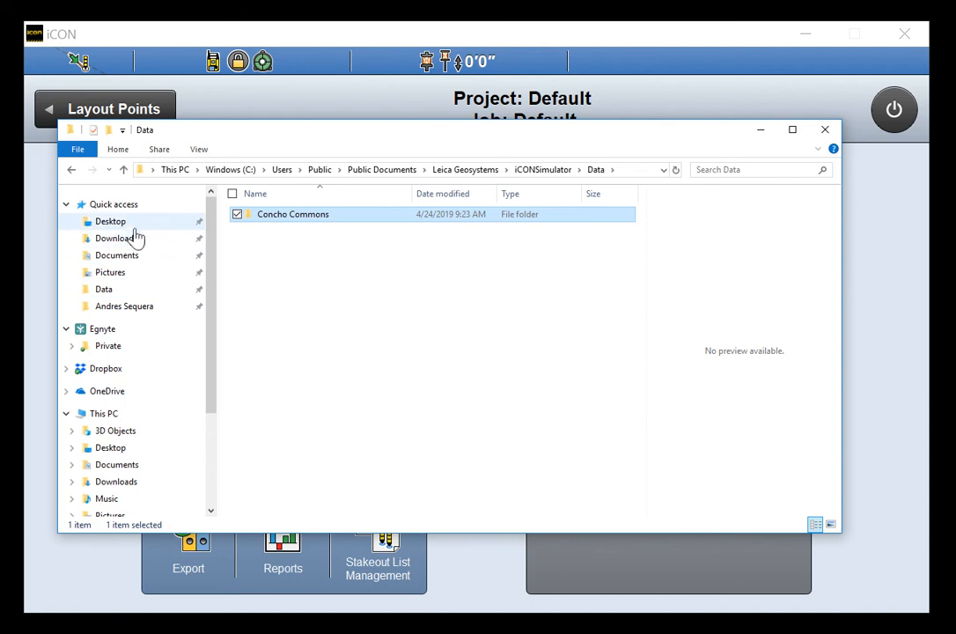
{"action": "left_click", "coordinate": [130, 222]}
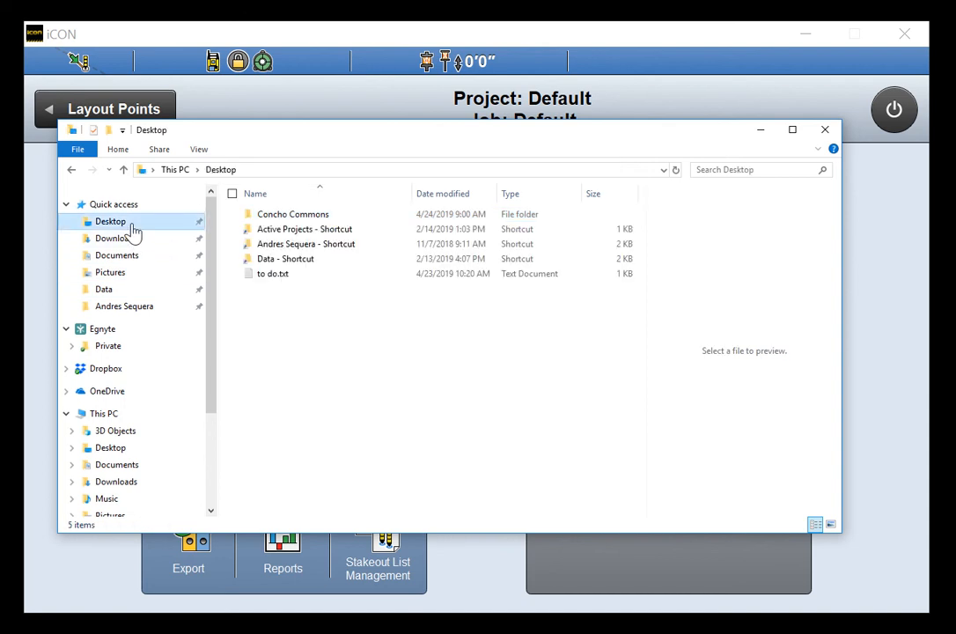
{"action": "double_click", "coordinate": [271, 217]}
{"action": "left_click_drag", "start_coordinate": [273, 244], "coordinate": [245, 213]}
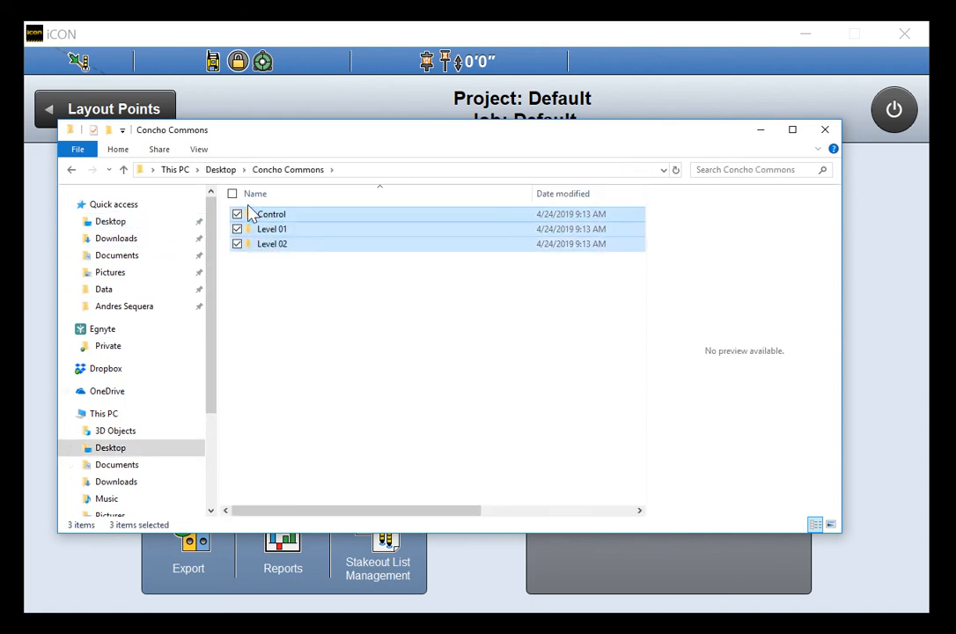
{"action": "right_click", "coordinate": [252, 228]}
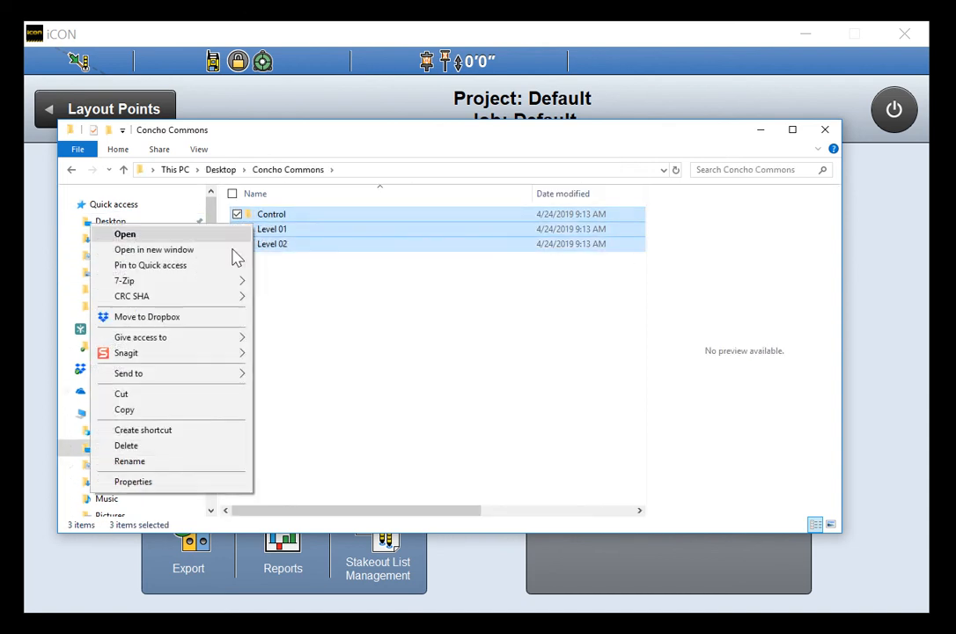
{"action": "left_click", "coordinate": [148, 410]}
{"action": "left_click", "coordinate": [106, 292]}
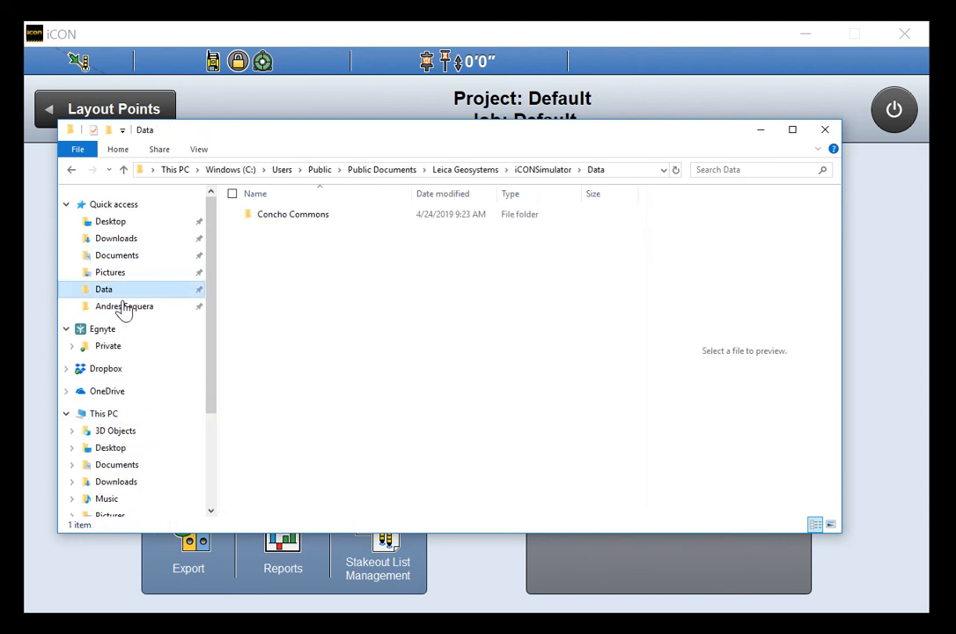
{"action": "double_click", "coordinate": [280, 220]}
{"action": "right_click", "coordinate": [309, 287]}
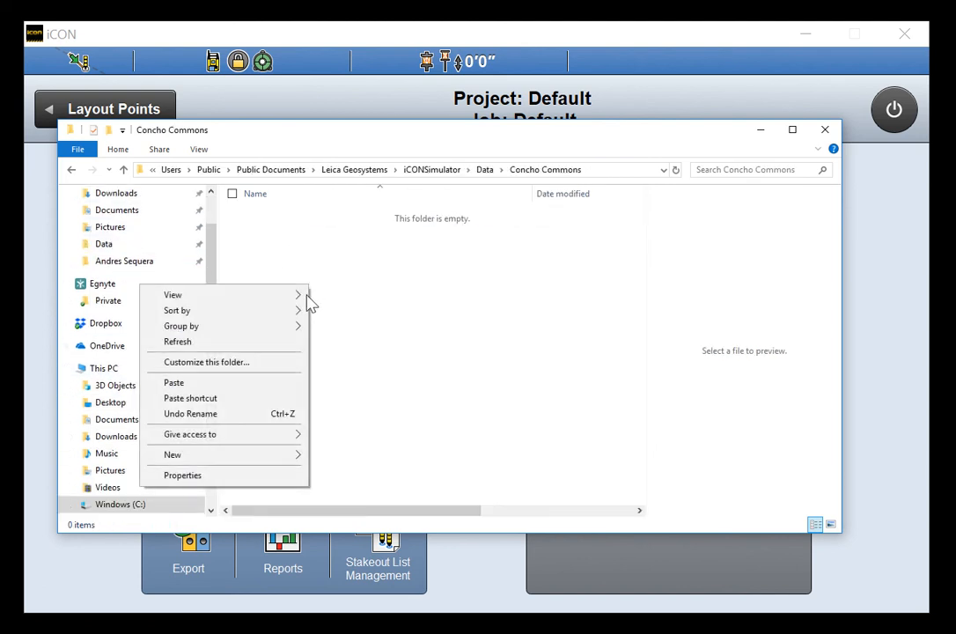
{"action": "left_click", "coordinate": [188, 385]}
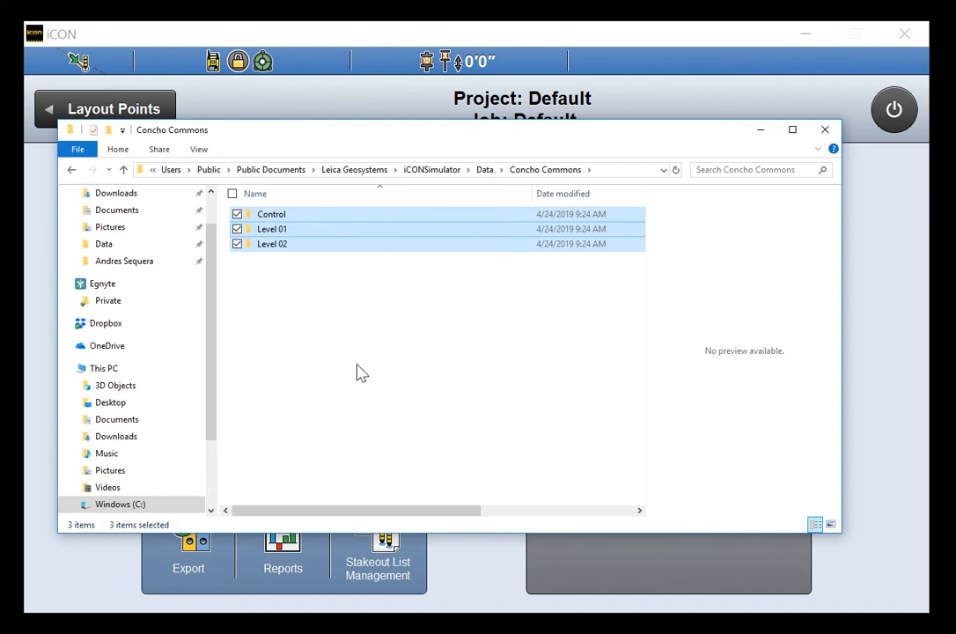
Examine the DXF and CSV files in the Level 02, Level 01 and Control folders, and close the File Explorer window.
{"action": "double_click", "coordinate": [321, 245]}
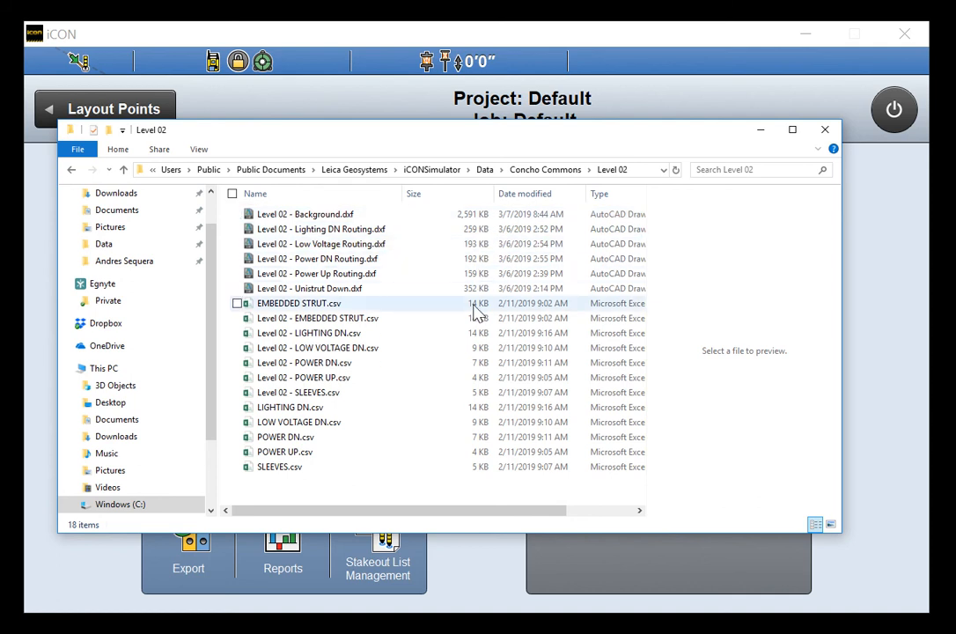
{"action": "left_click", "coordinate": [524, 171]}
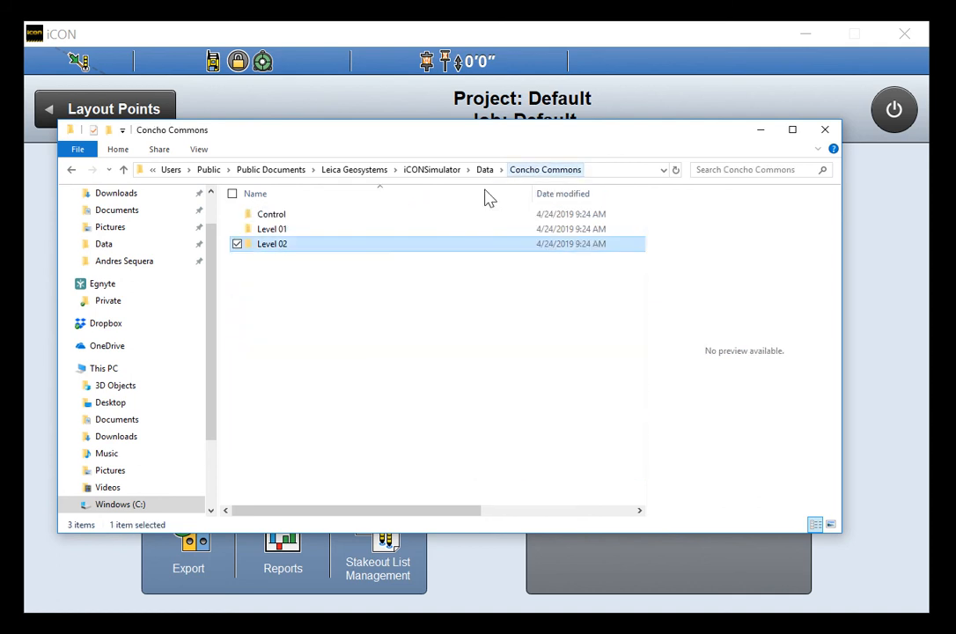
{"action": "double_click", "coordinate": [300, 232]}
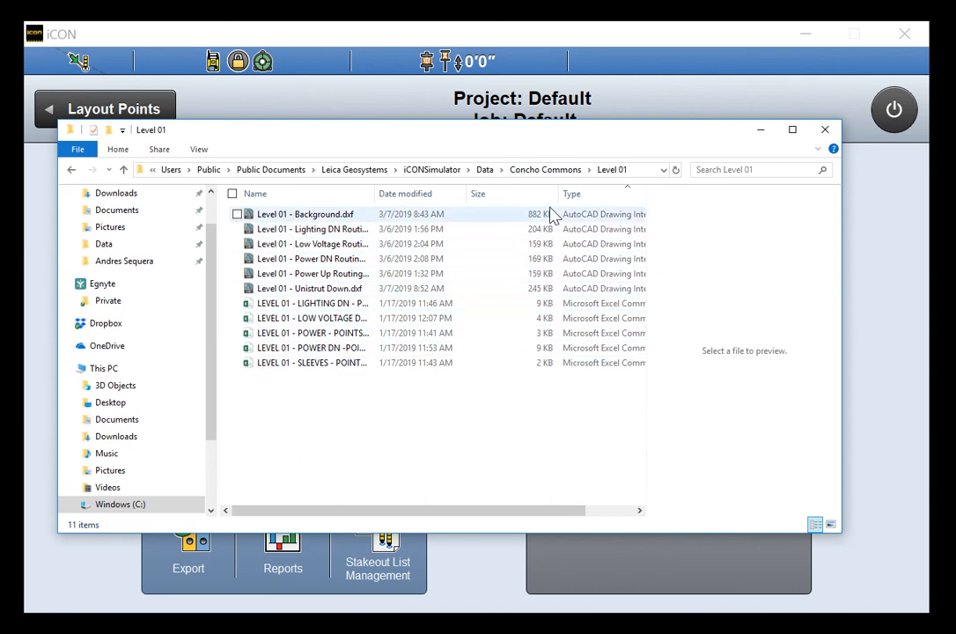
{"action": "left_click", "coordinate": [545, 169]}
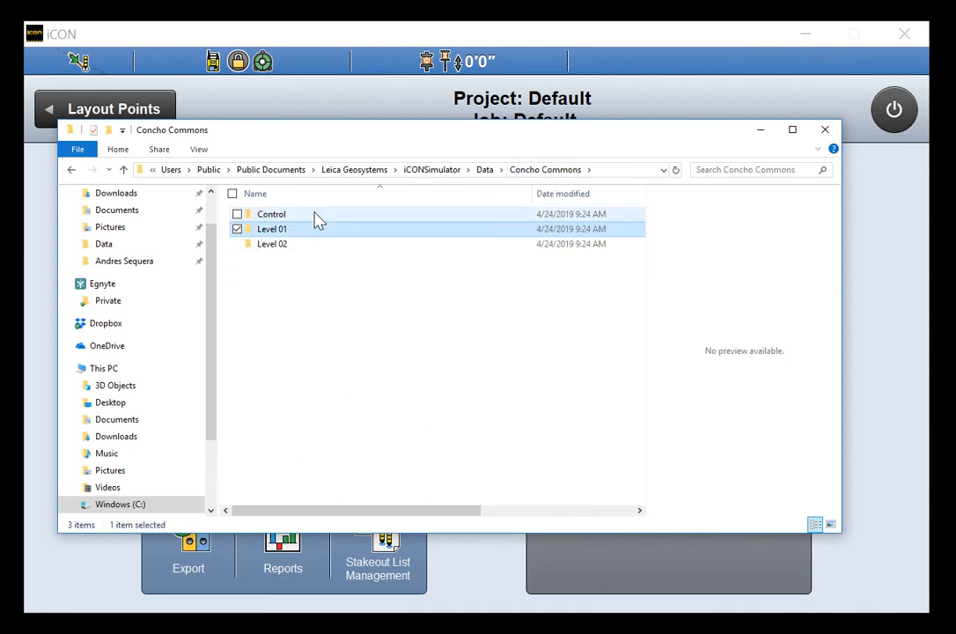
{"action": "double_click", "coordinate": [316, 218]}
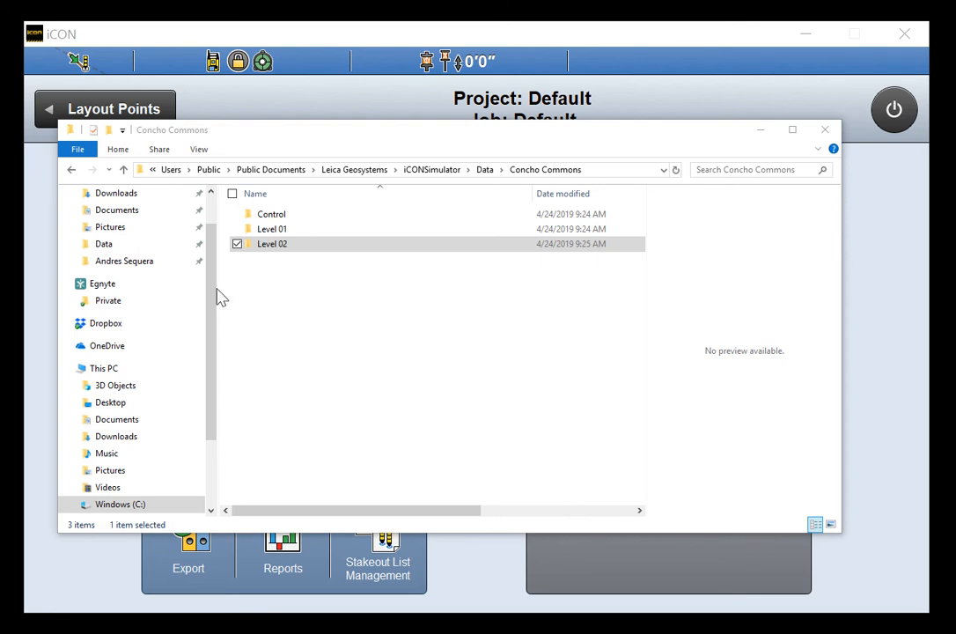
{"action": "double_click", "coordinate": [303, 244]}
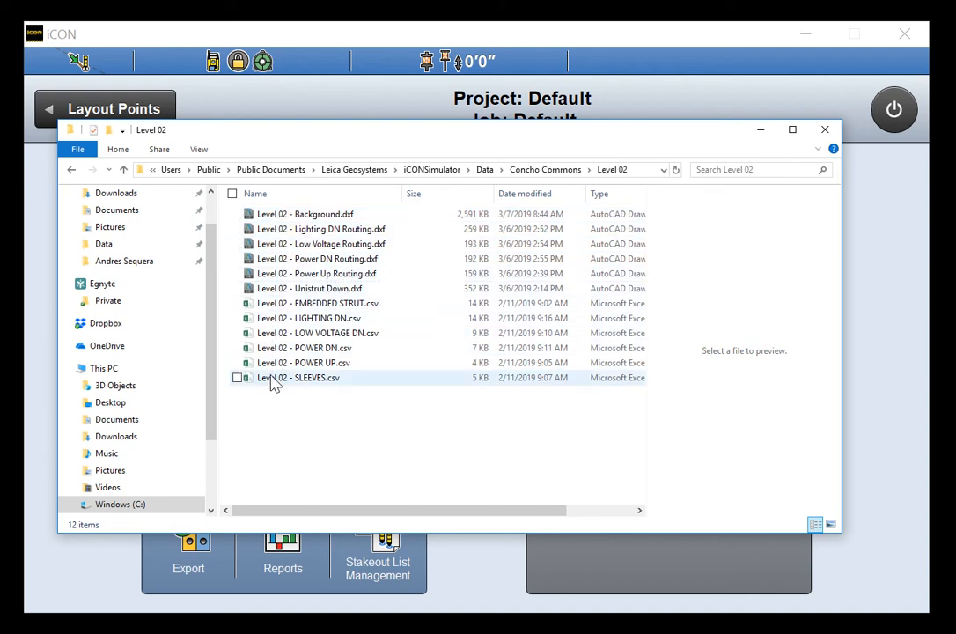
{"action": "left_click", "coordinate": [545, 170]}
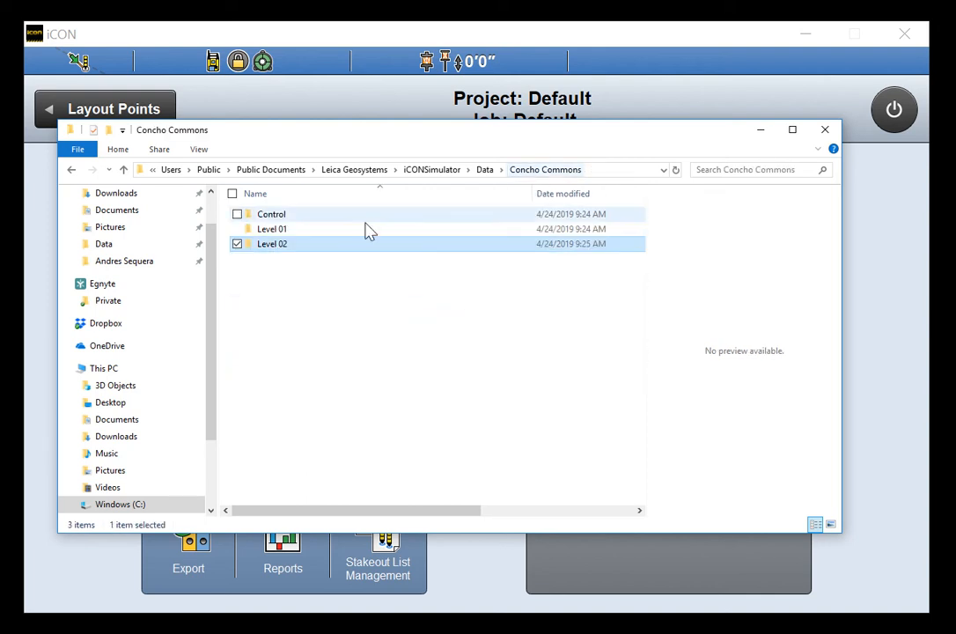
{"action": "double_click", "coordinate": [296, 229]}
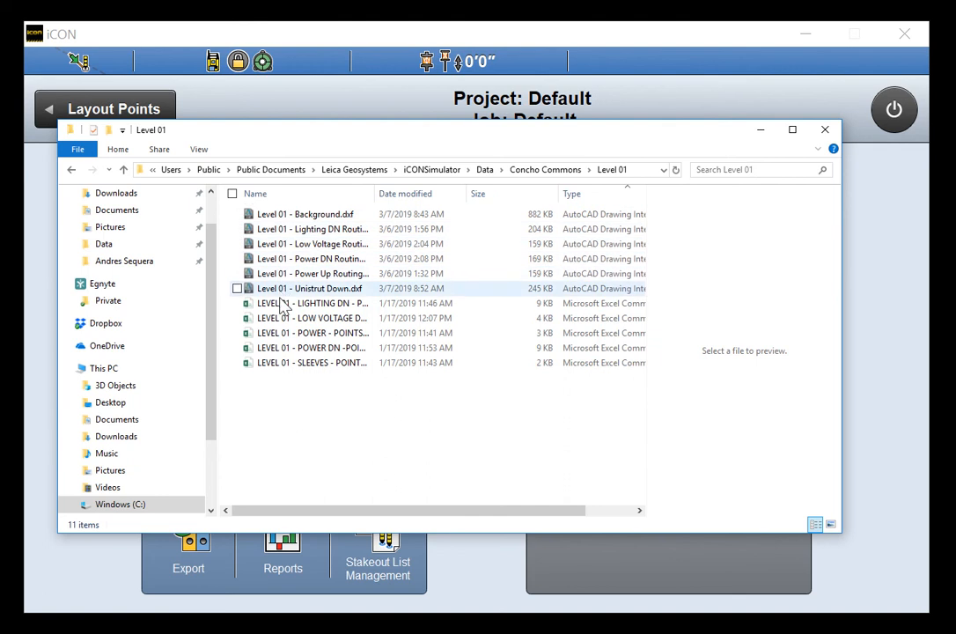
{"action": "left_click", "coordinate": [544, 170]}
{"action": "left_click", "coordinate": [289, 217]}
{"action": "double_click", "coordinate": [291, 218]}
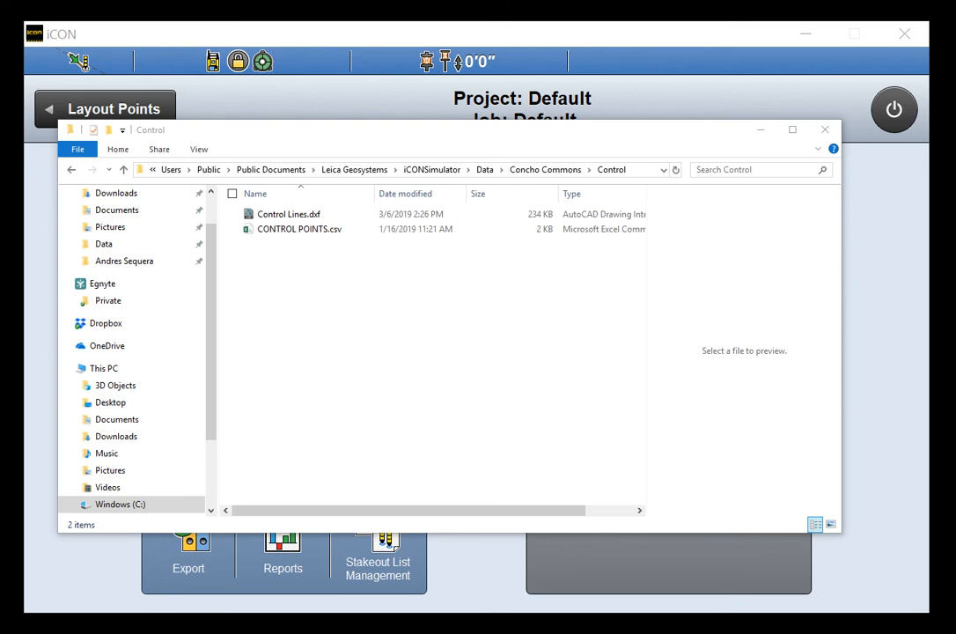
{"action": "left_click", "coordinate": [824, 132]}
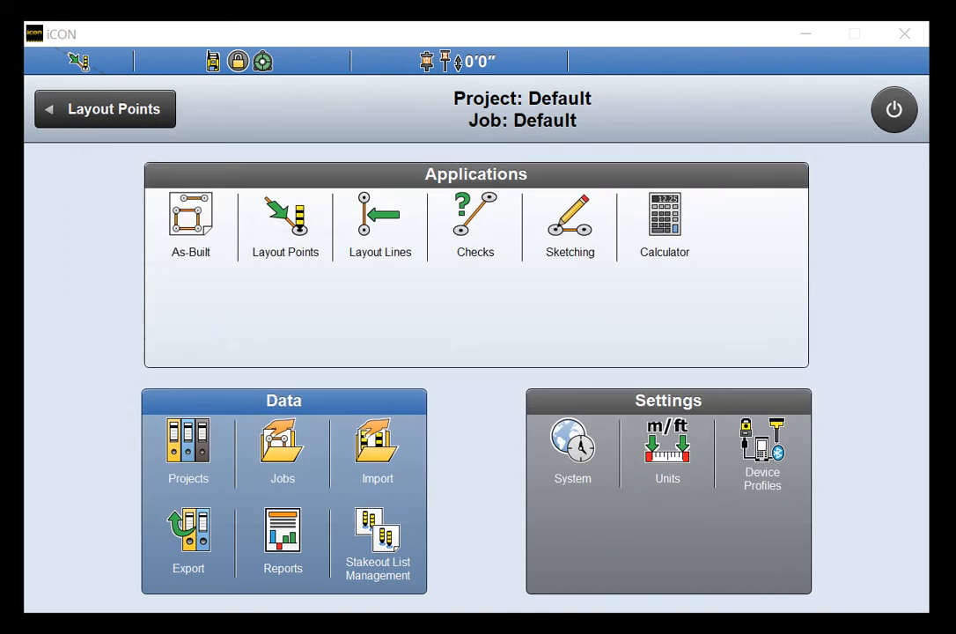
Try to add a new project to the iCON simulator's project list, and return to the home screen.
{"action": "left_click", "coordinate": [202, 459]}
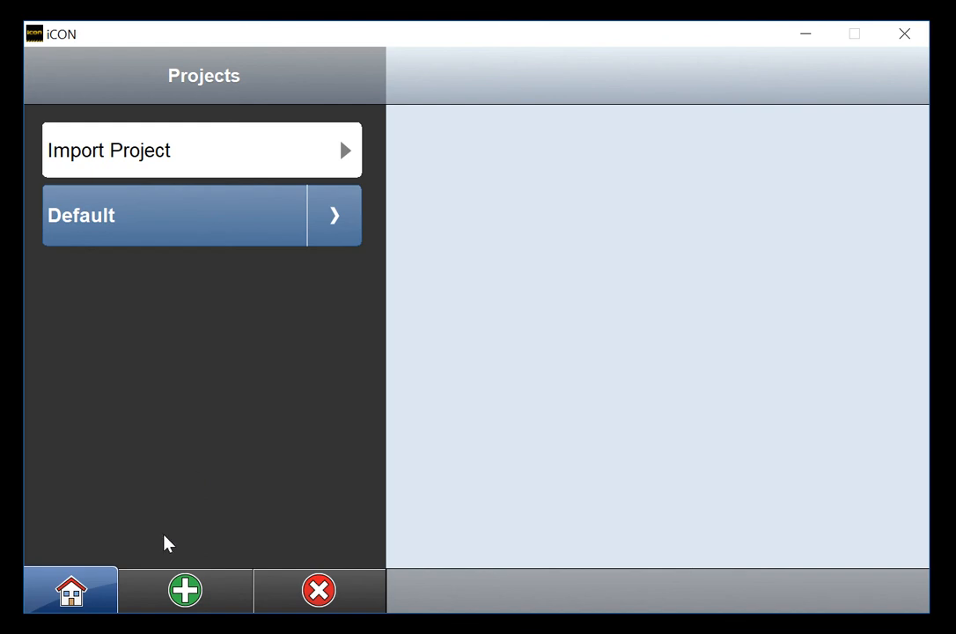
{"action": "left_click", "coordinate": [185, 591]}
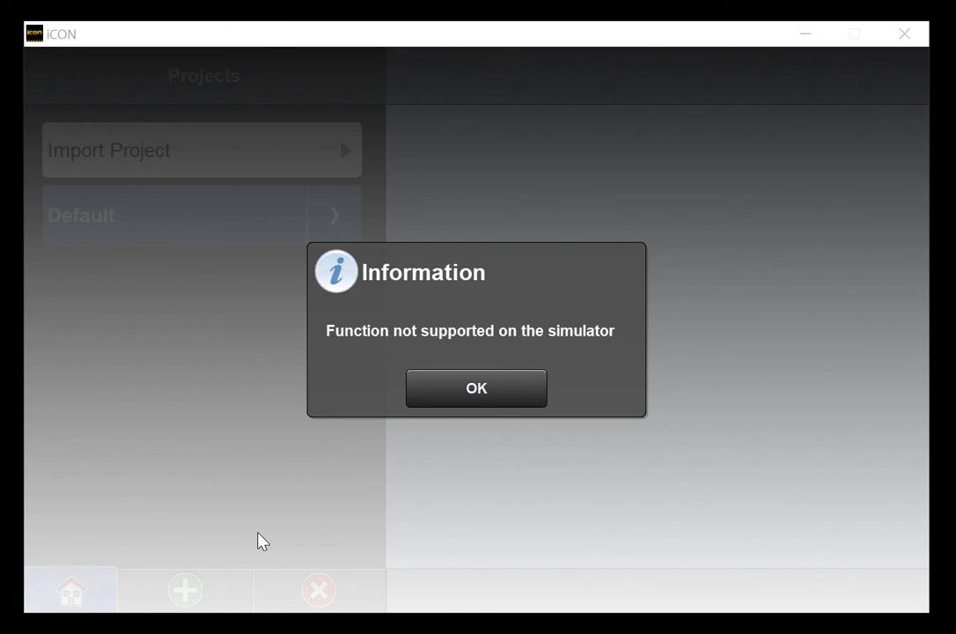
{"action": "left_click", "coordinate": [493, 390]}
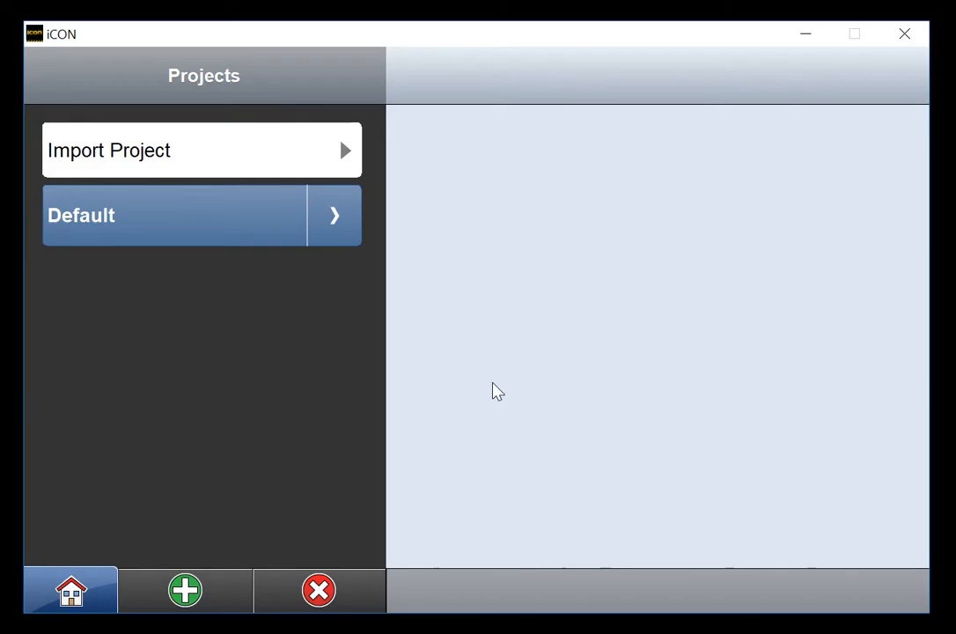
{"action": "left_click", "coordinate": [91, 584]}
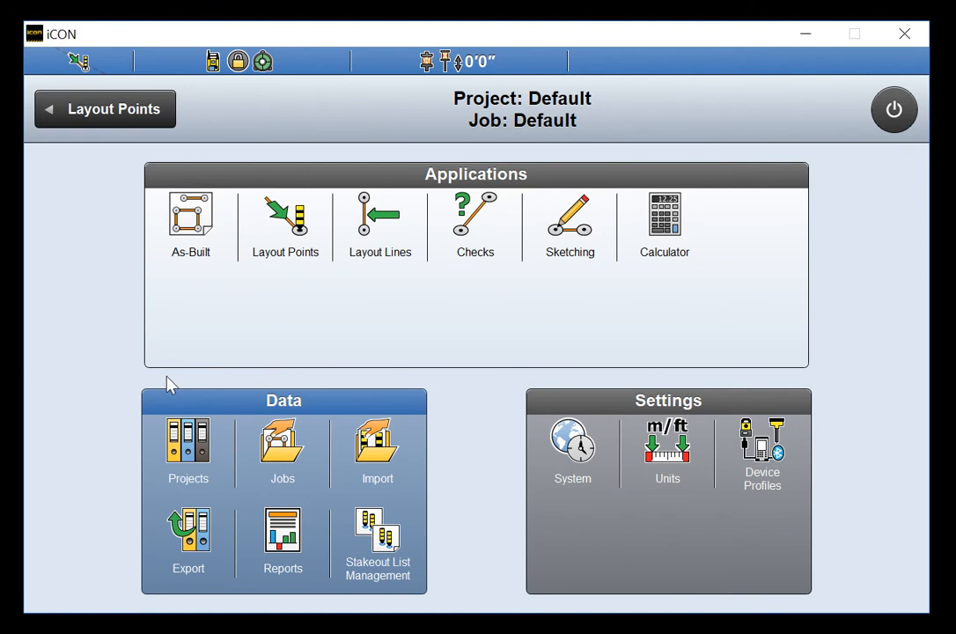
Create a new job named Control in the Default project.
{"action": "left_click", "coordinate": [282, 449]}
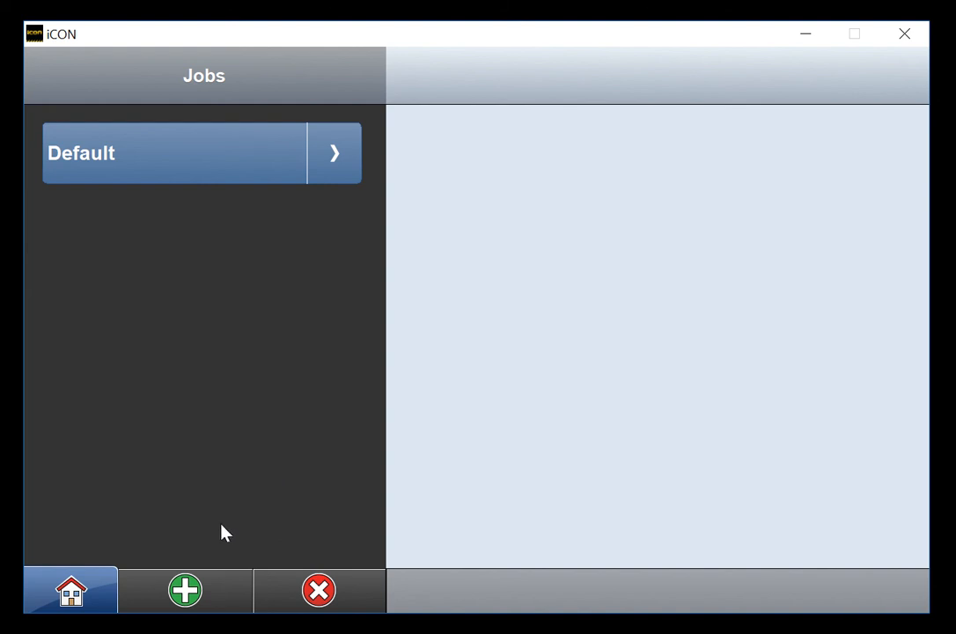
{"action": "left_click", "coordinate": [183, 591]}
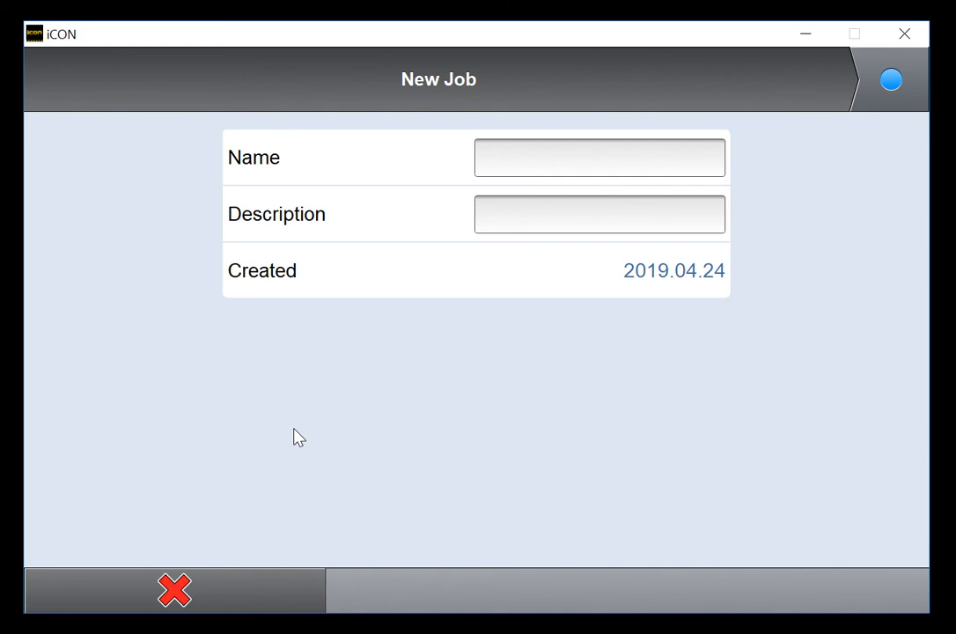
{"action": "left_click", "coordinate": [537, 173]}
{"action": "type", "text": "Control"}
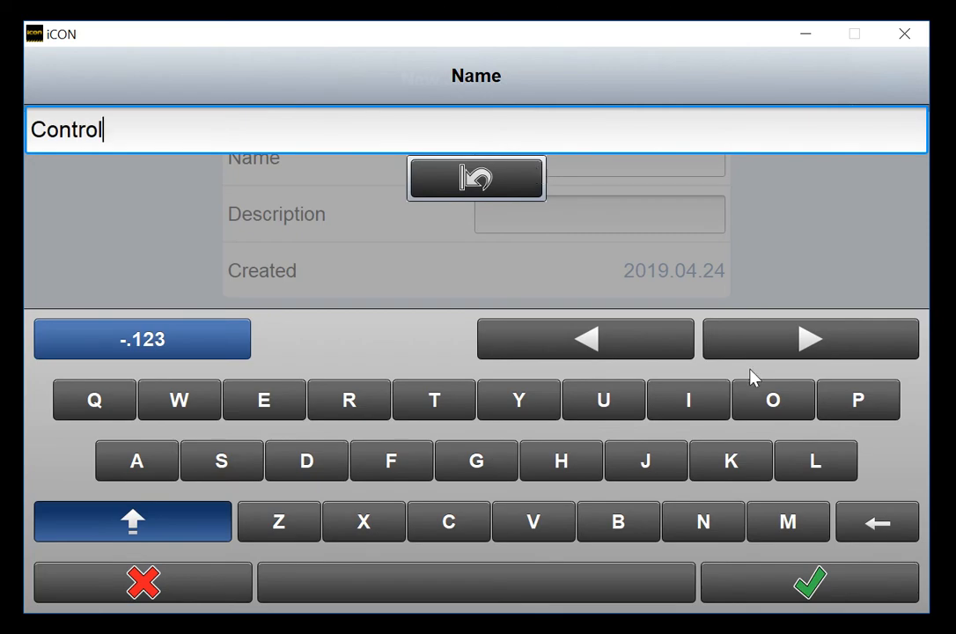
{"action": "left_click", "coordinate": [823, 574]}
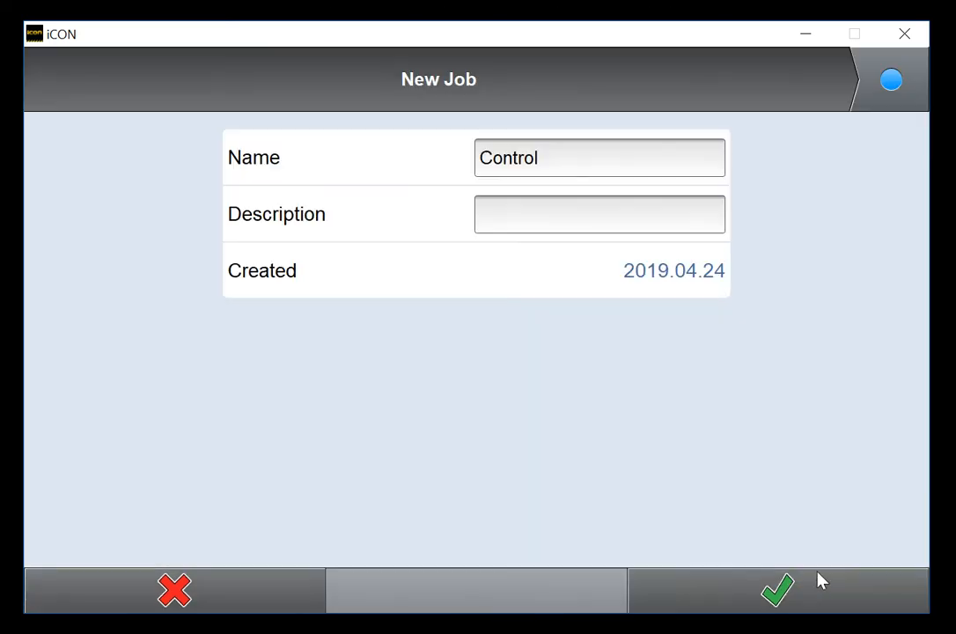
{"action": "left_click", "coordinate": [813, 580]}
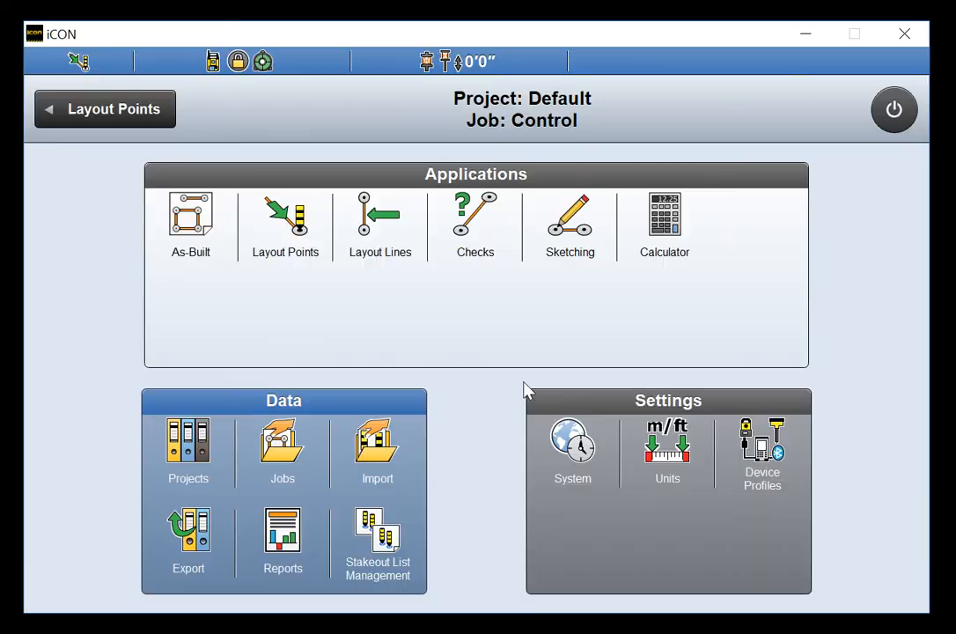
Create a new job named Level 01 in the Default project.
{"action": "left_click", "coordinate": [310, 456]}
{"action": "left_click", "coordinate": [216, 590]}
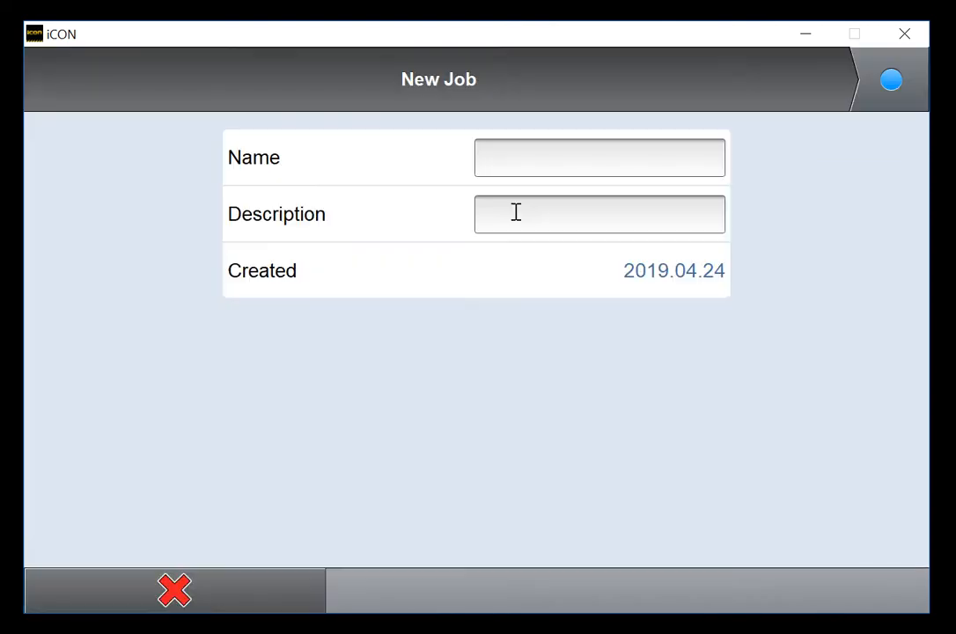
{"action": "left_click", "coordinate": [540, 165]}
{"action": "type", "text": "Levle 01"}
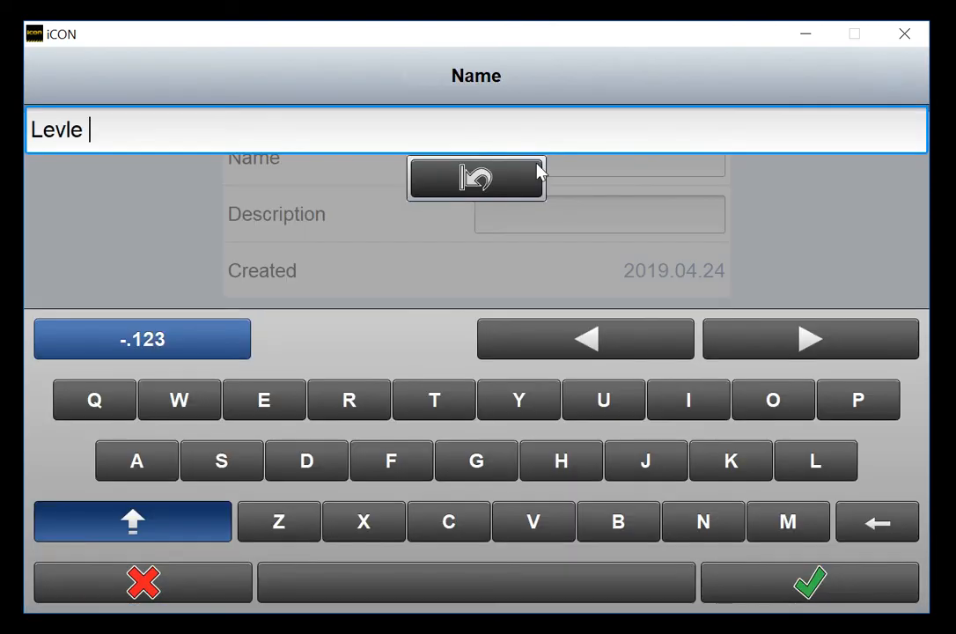
{"action": "key", "text": "BackSpace"}
{"action": "key", "text": "BackSpace"}
{"action": "key", "text": "BackSpace"}
{"action": "key", "text": "BackSpace"}
{"action": "key", "text": "BackSpace"}
{"action": "type", "text": "eo"}
{"action": "key", "text": "BackSpace"}
{"action": "key", "text": "BackSpace"}
{"action": "type", "text": "l 01"}
{"action": "left_click", "coordinate": [715, 594]}
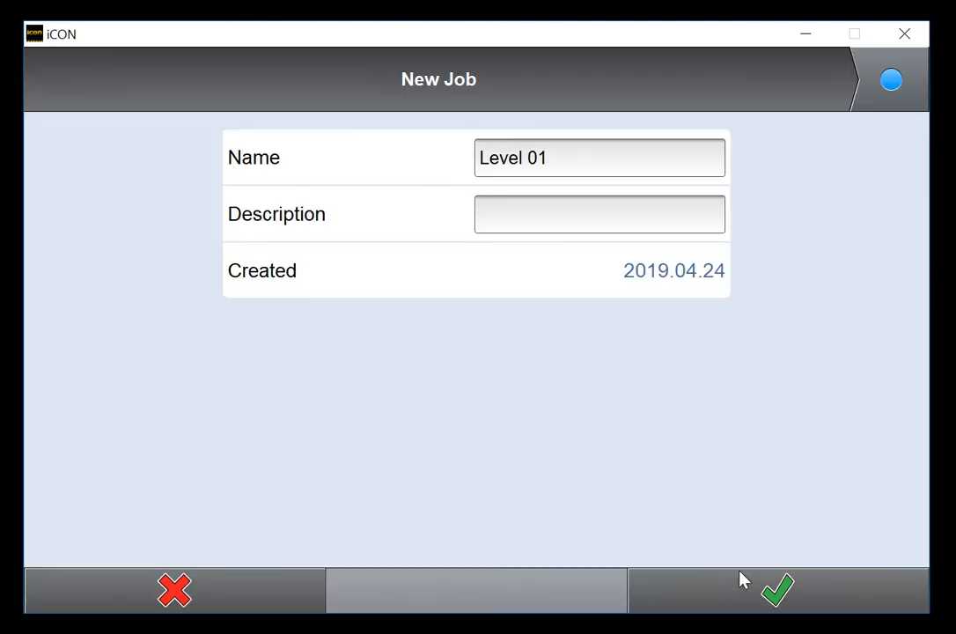
{"action": "left_click", "coordinate": [741, 580]}
Add another job named Level 02 to the Default project.
{"action": "left_click", "coordinate": [280, 438]}
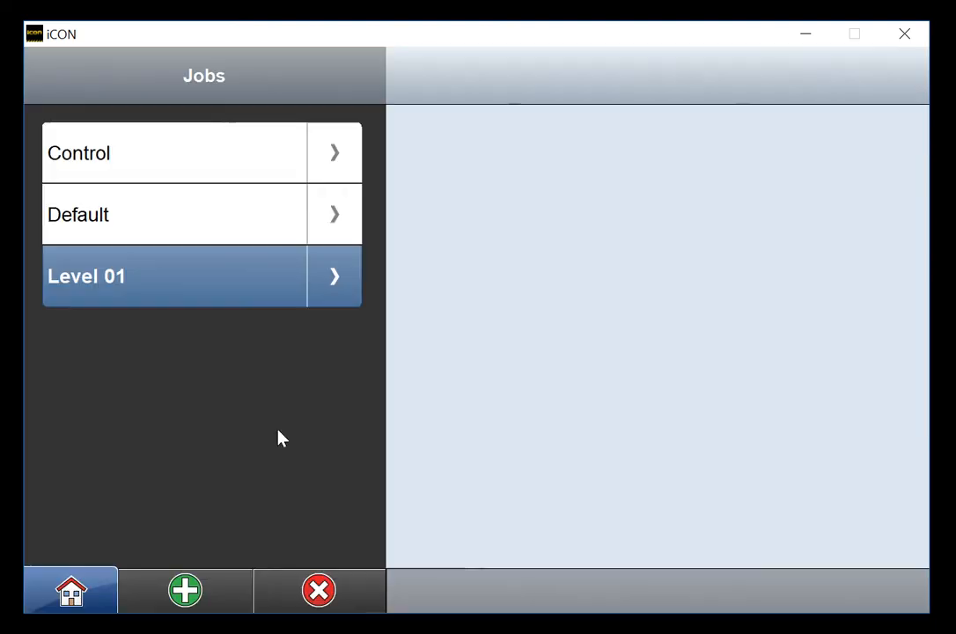
{"action": "left_click", "coordinate": [187, 588]}
{"action": "left_click", "coordinate": [499, 164]}
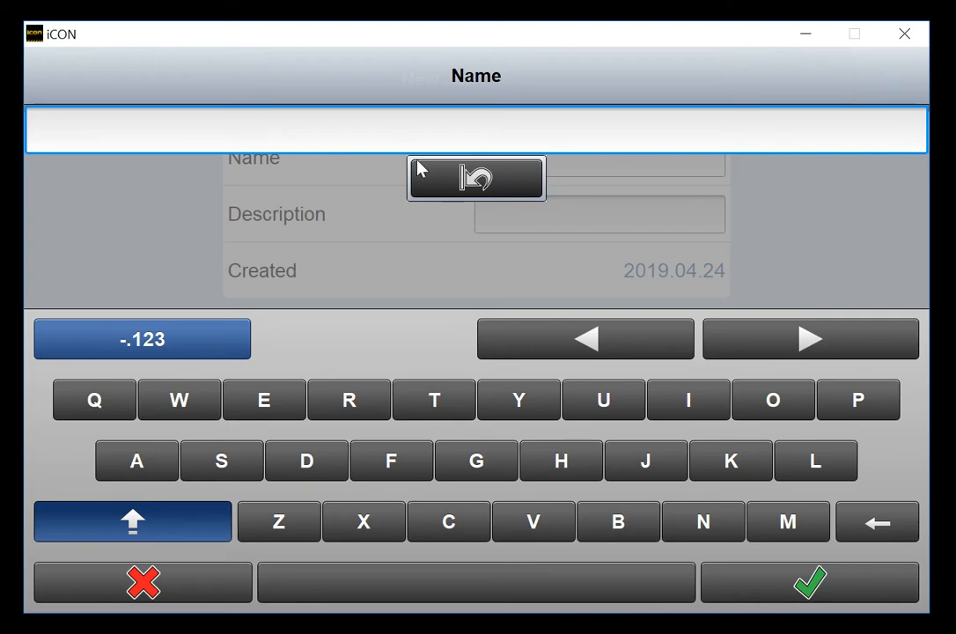
{"action": "type", "text": "Lev"}
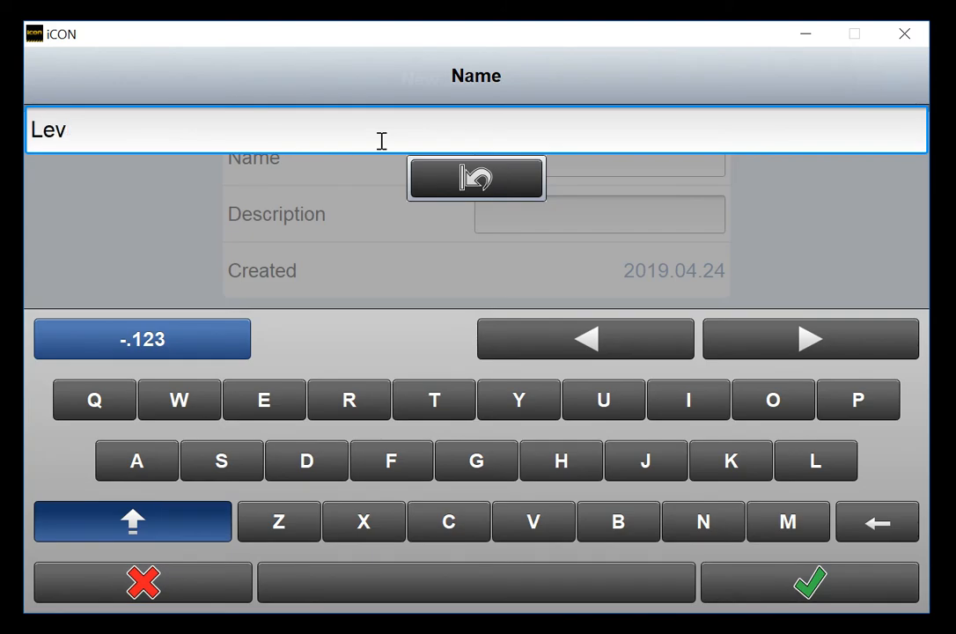
{"action": "type", "text": "el 02"}
{"action": "left_click", "coordinate": [773, 594]}
{"action": "left_click", "coordinate": [773, 592]}
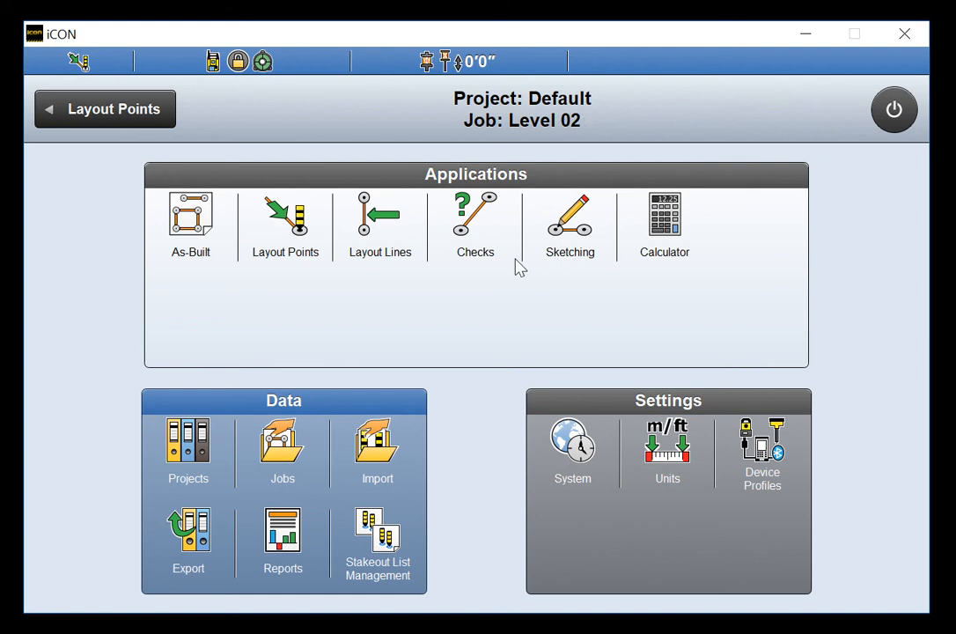
Switch the active job to Level 01, and return to the Control job.
{"action": "left_click", "coordinate": [283, 451]}
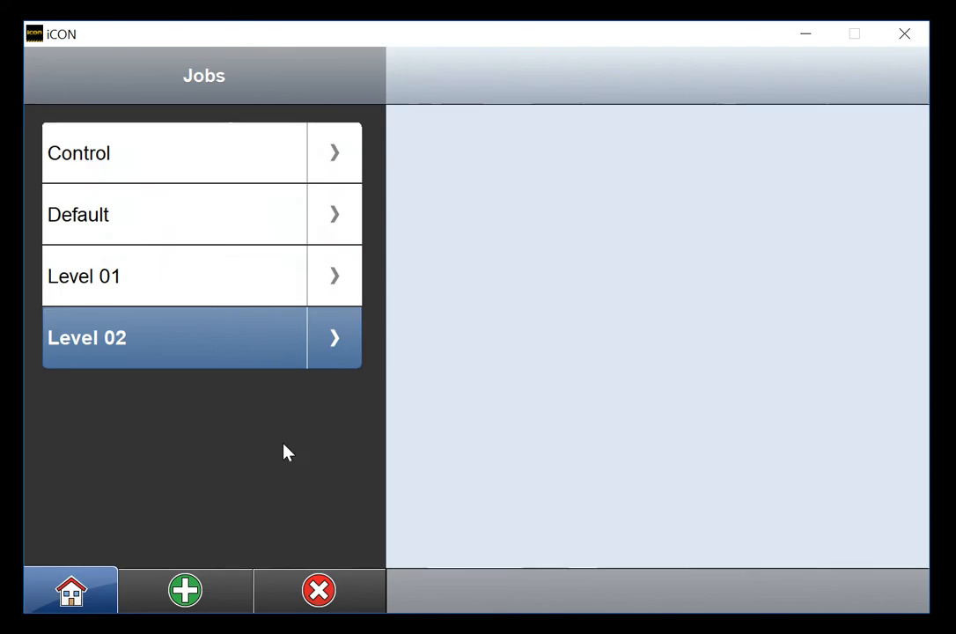
{"action": "left_click", "coordinate": [203, 282]}
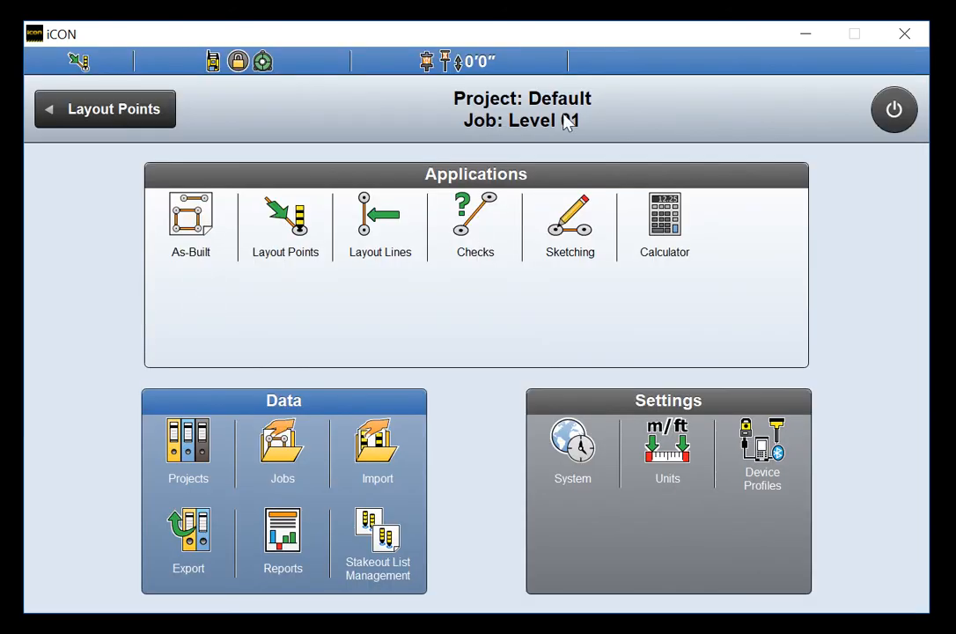
{"action": "left_click", "coordinate": [283, 471]}
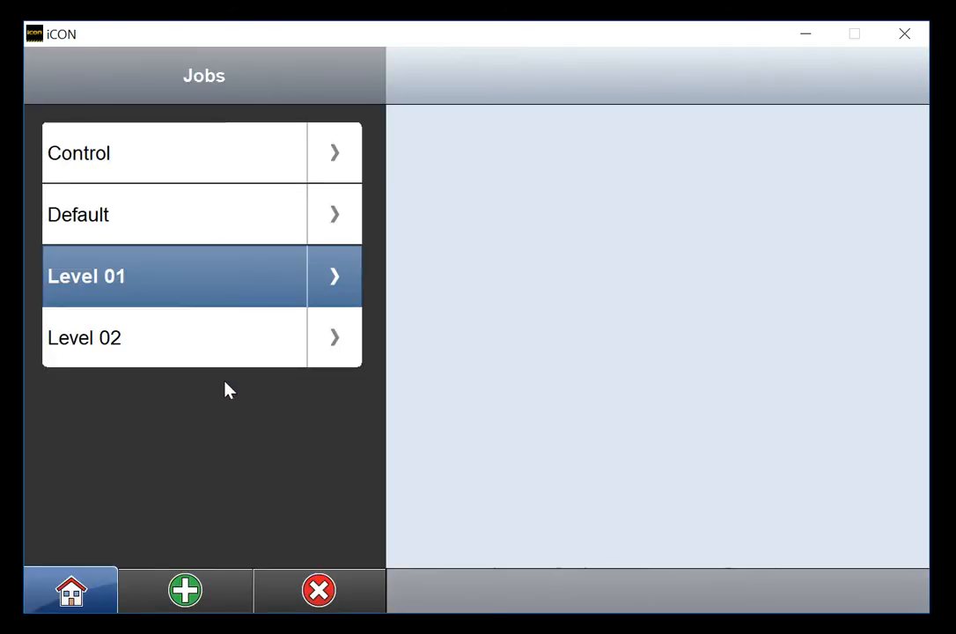
{"action": "left_click", "coordinate": [205, 172]}
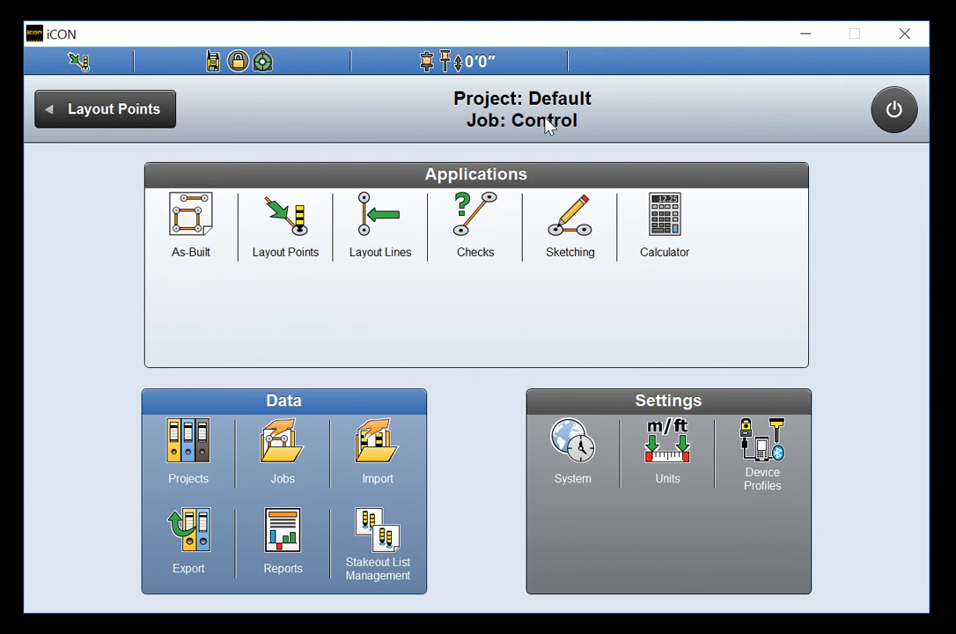
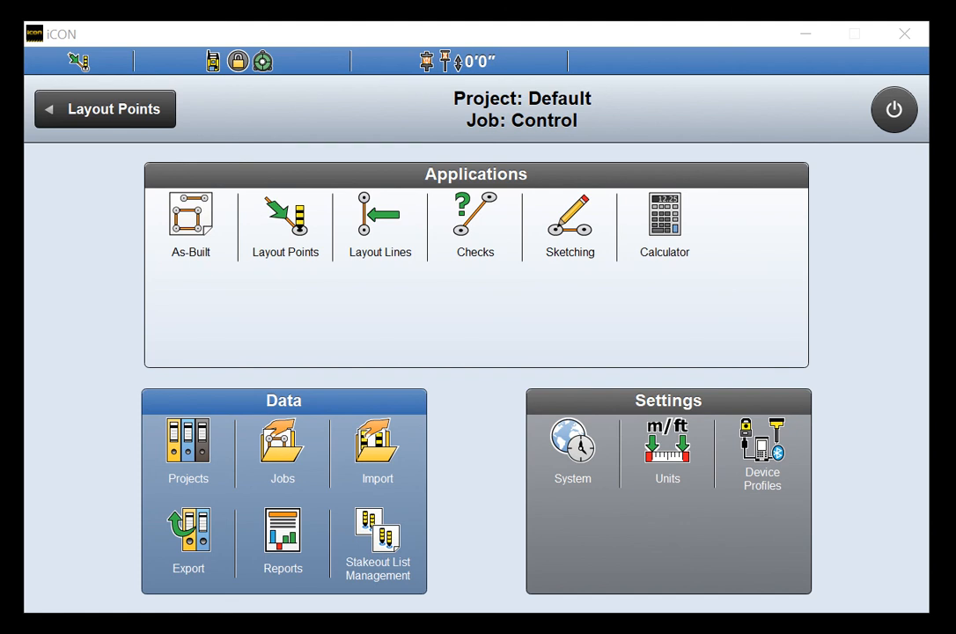
Start a reference data import from internal memory, with the Control sub-folder of Concho Commons under Data as its source.
{"action": "left_click", "coordinate": [384, 458]}
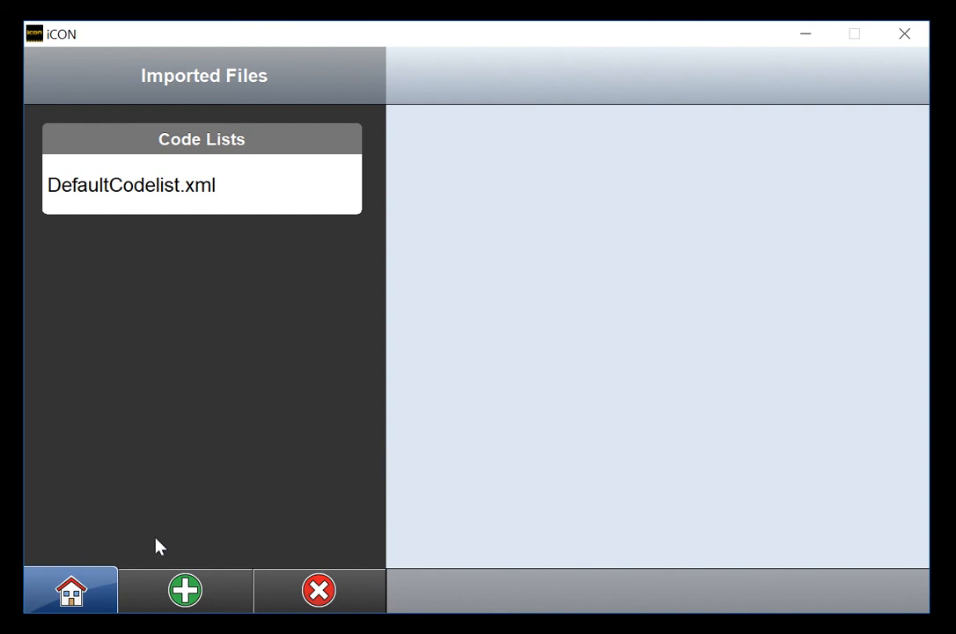
{"action": "left_click", "coordinate": [165, 586]}
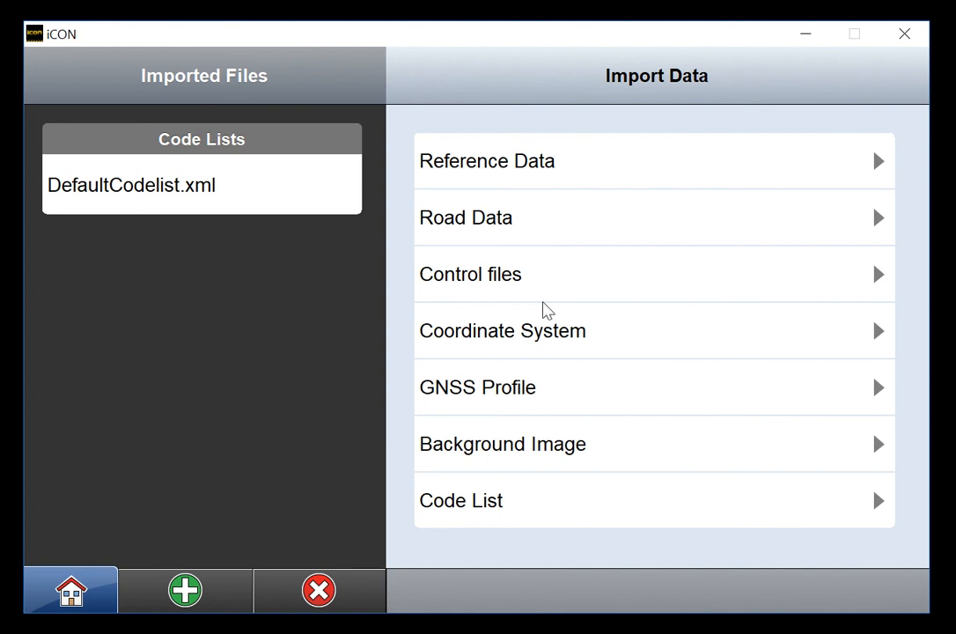
{"action": "left_click", "coordinate": [557, 169]}
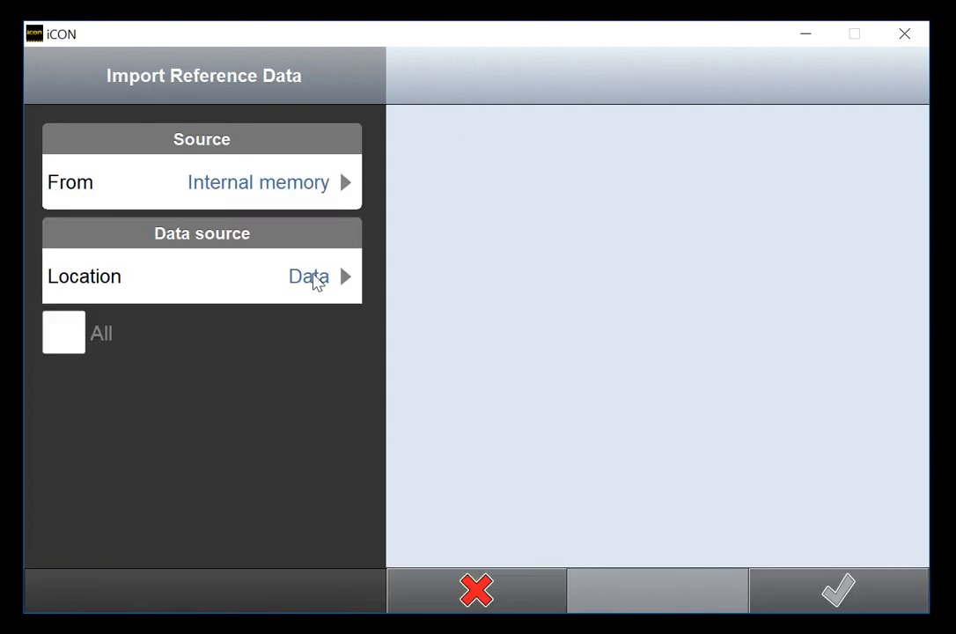
{"action": "left_click", "coordinate": [315, 278]}
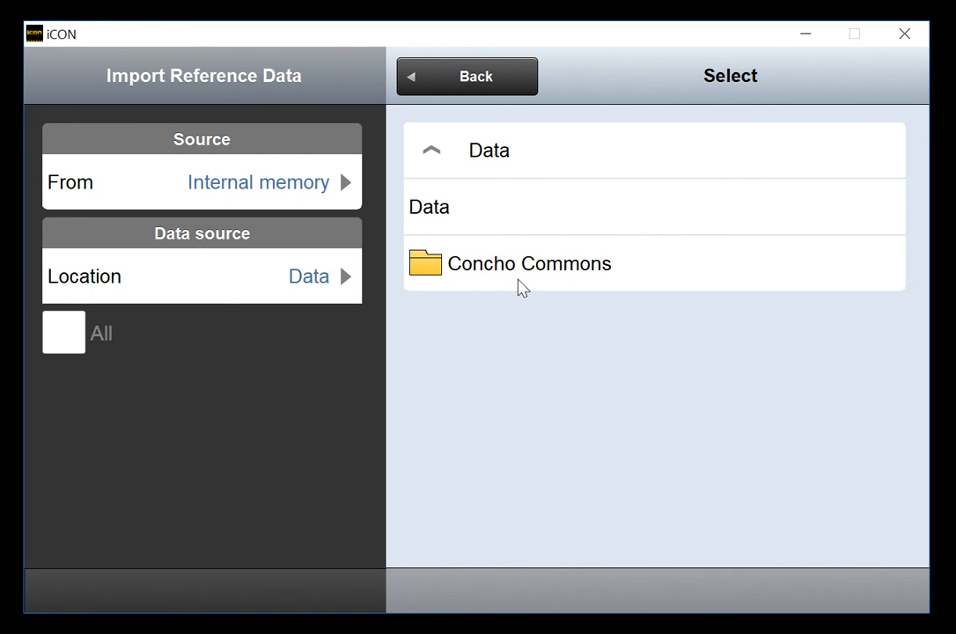
{"action": "left_click", "coordinate": [522, 264]}
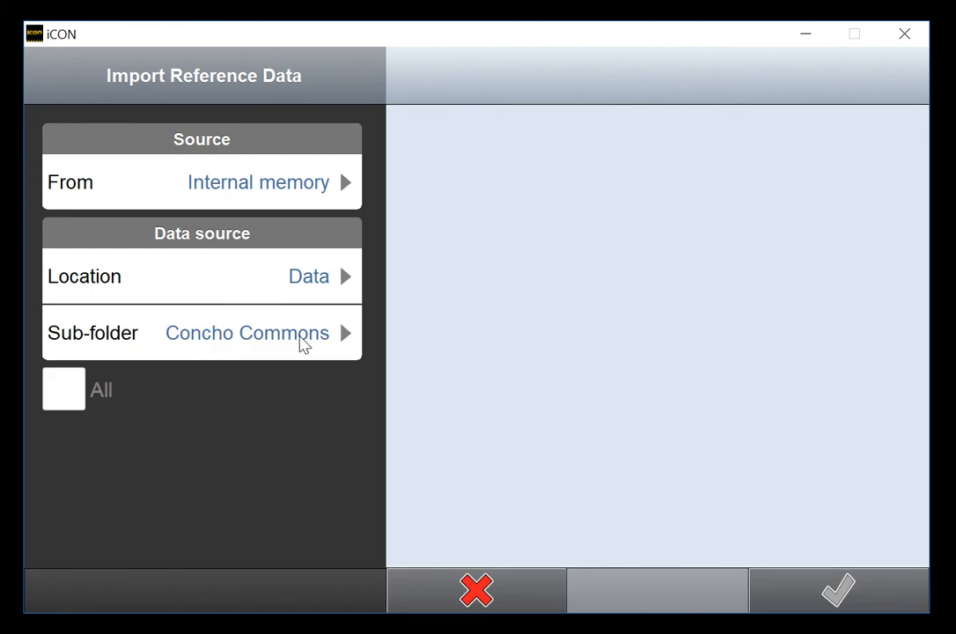
{"action": "left_click", "coordinate": [300, 343]}
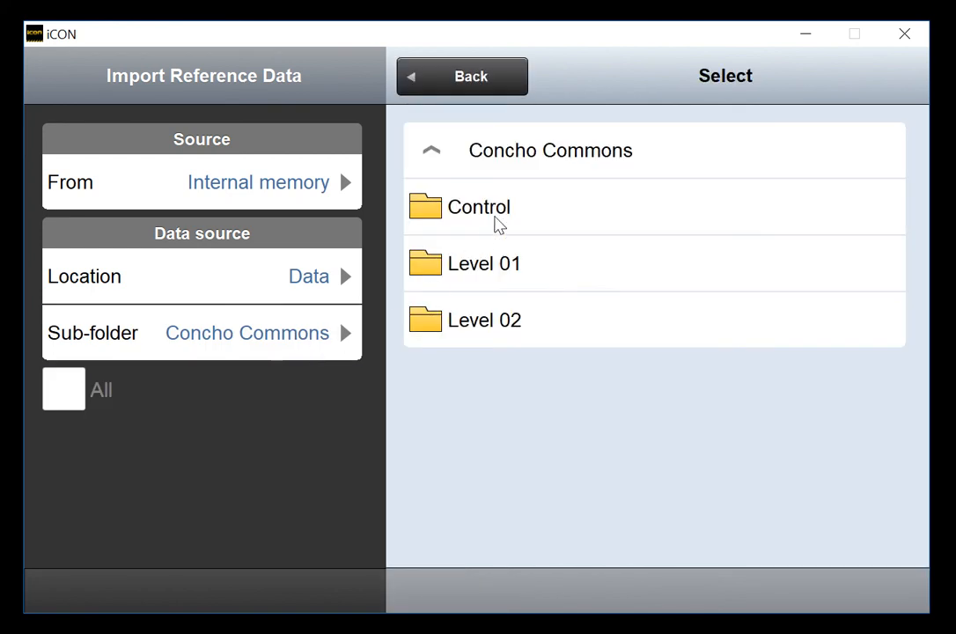
{"action": "left_click", "coordinate": [495, 222]}
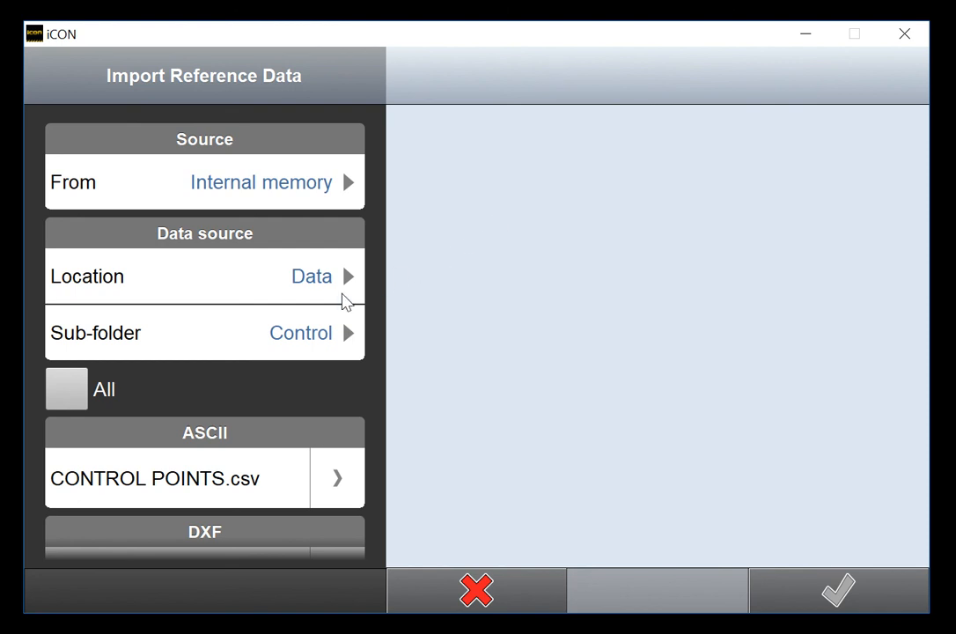
{"action": "scroll", "coordinate": [245, 353], "scroll_direction": "down", "scroll_amount": 1}
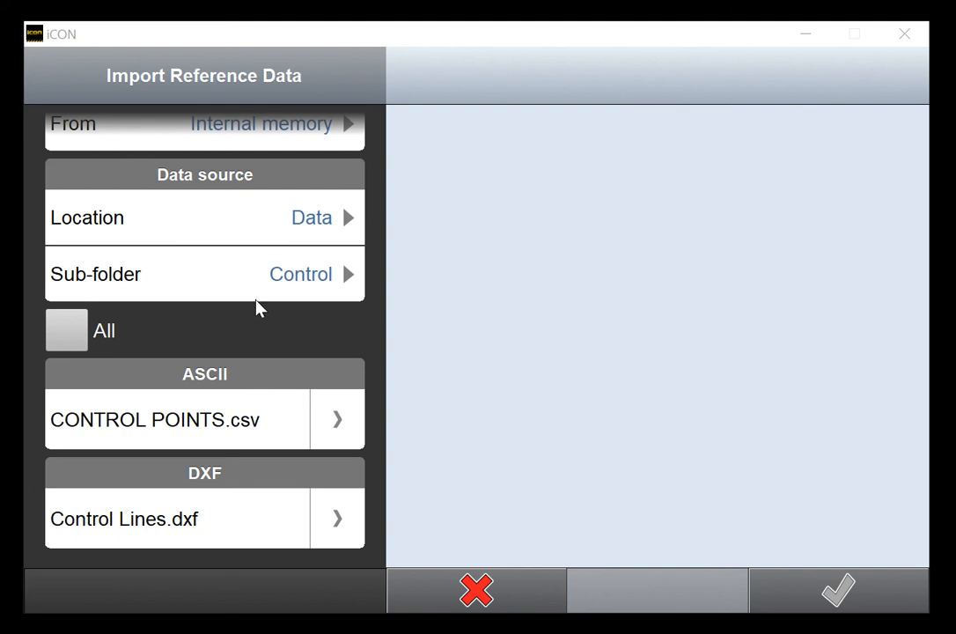
Set the import column order for CONTROL POINTS.csv to E, ID, Z, N, Code.
{"action": "left_click", "coordinate": [338, 422]}
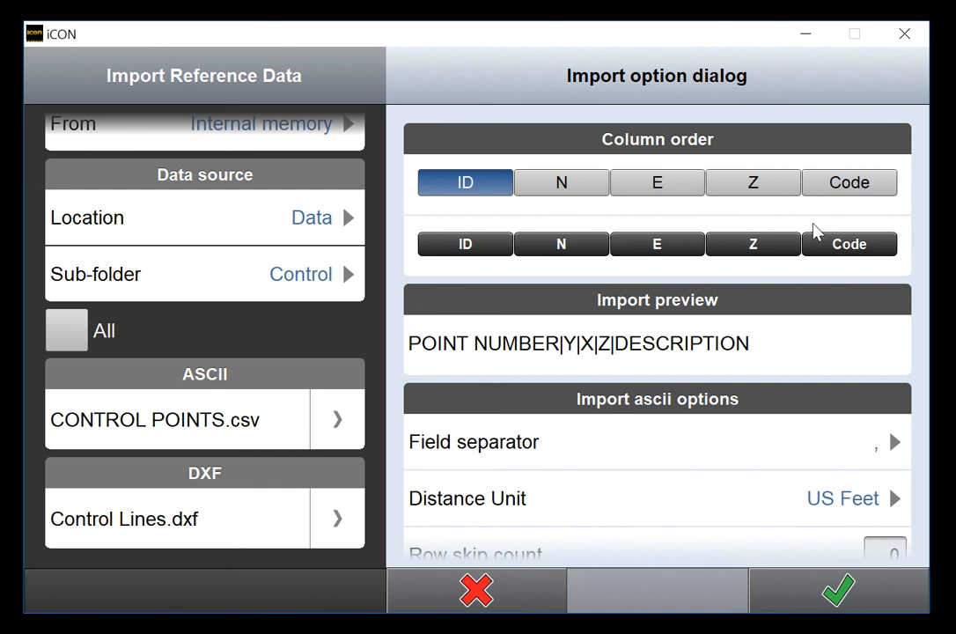
{"action": "left_click", "coordinate": [635, 256]}
{"action": "left_click", "coordinate": [509, 258]}
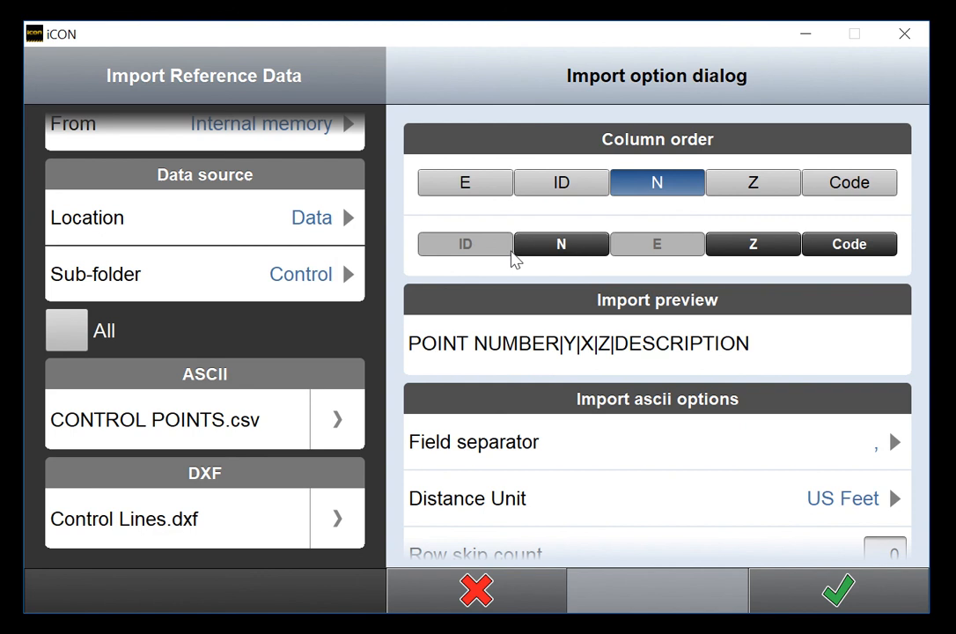
{"action": "left_click", "coordinate": [732, 253]}
{"action": "left_click", "coordinate": [582, 260]}
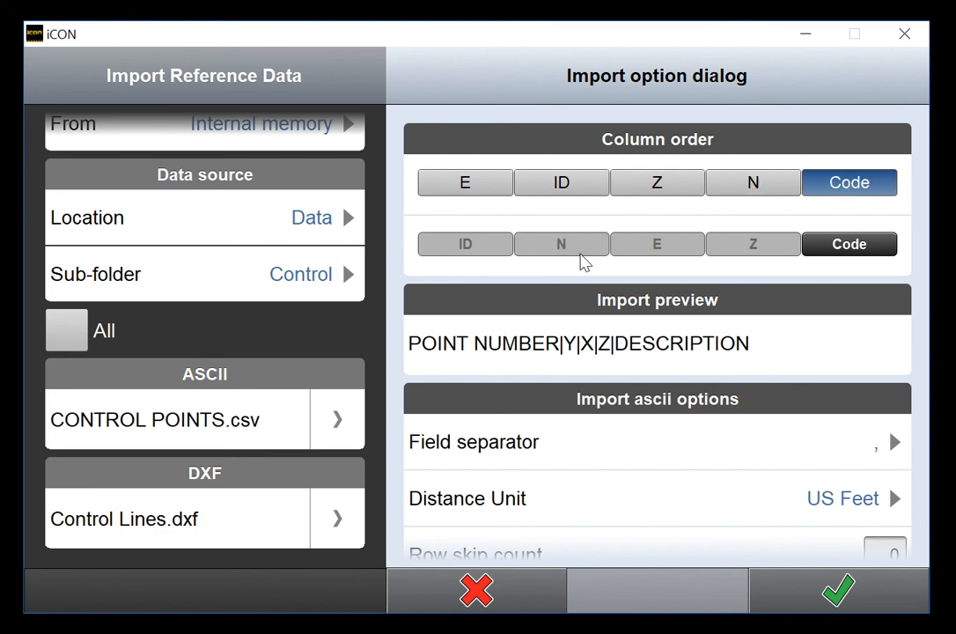
{"action": "left_click", "coordinate": [833, 244]}
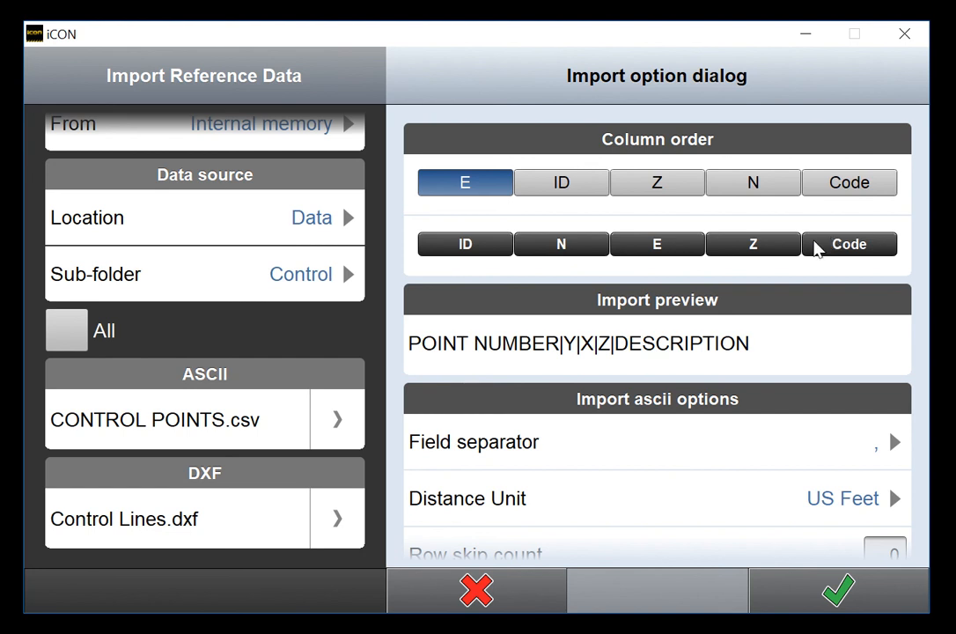
Restore the column order to ID, N, E, Z, Code and choose the comma as field separator.
{"action": "left_click", "coordinate": [480, 250]}
{"action": "left_click", "coordinate": [541, 247]}
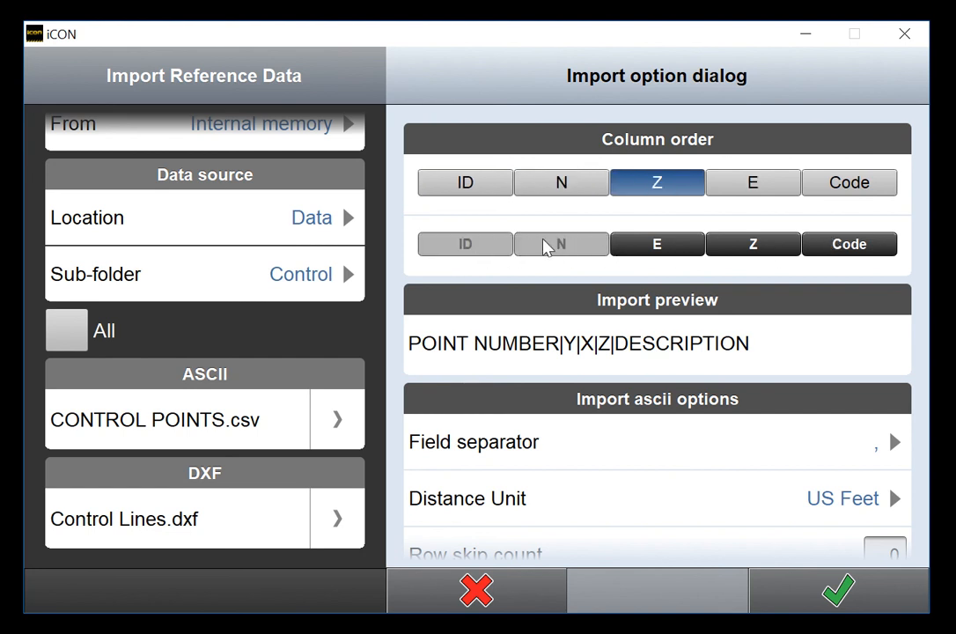
{"action": "left_click", "coordinate": [656, 244]}
{"action": "left_click", "coordinate": [744, 249]}
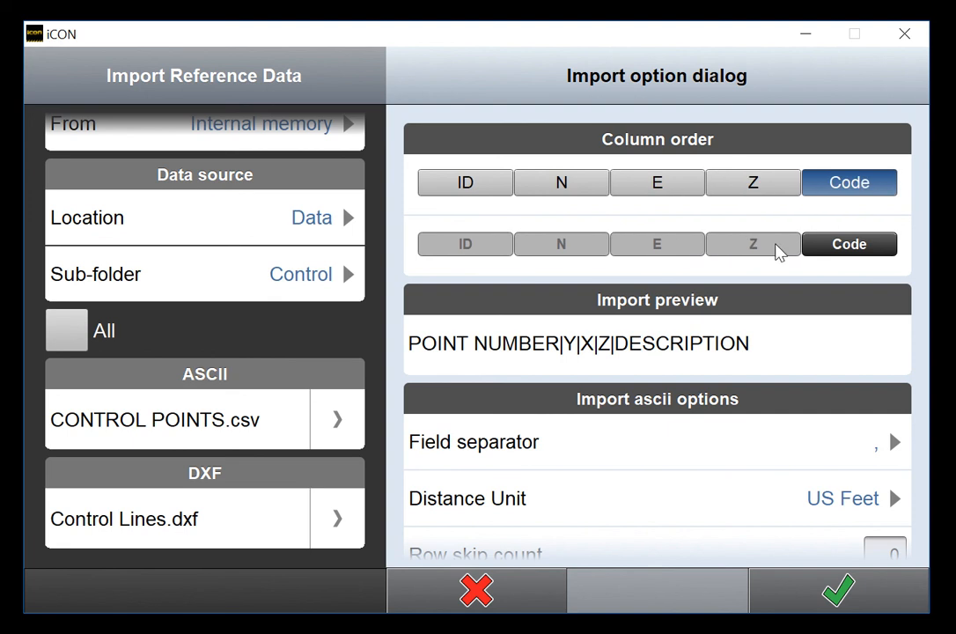
{"action": "left_click", "coordinate": [847, 250]}
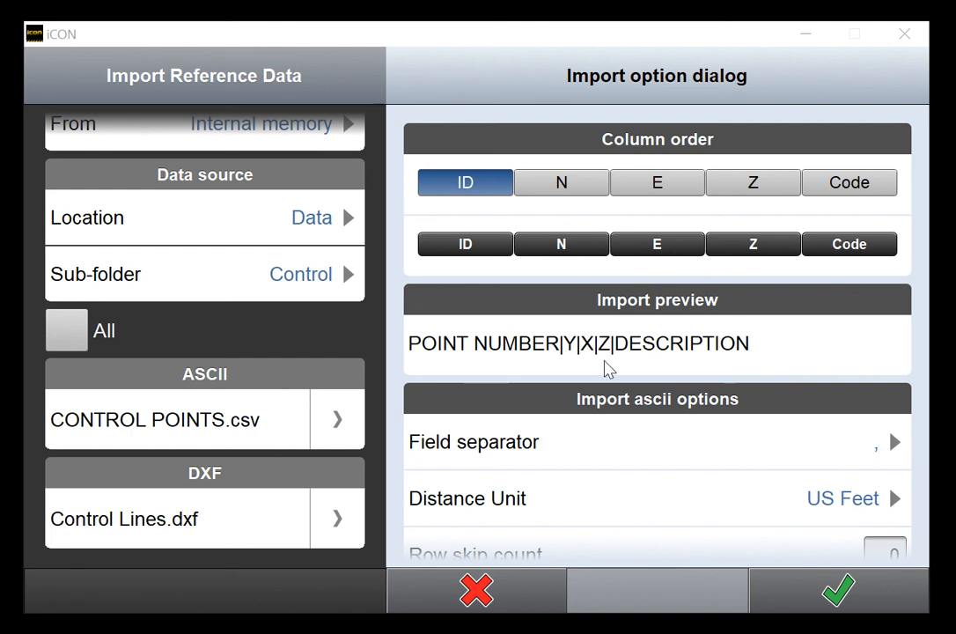
{"action": "left_click", "coordinate": [795, 457]}
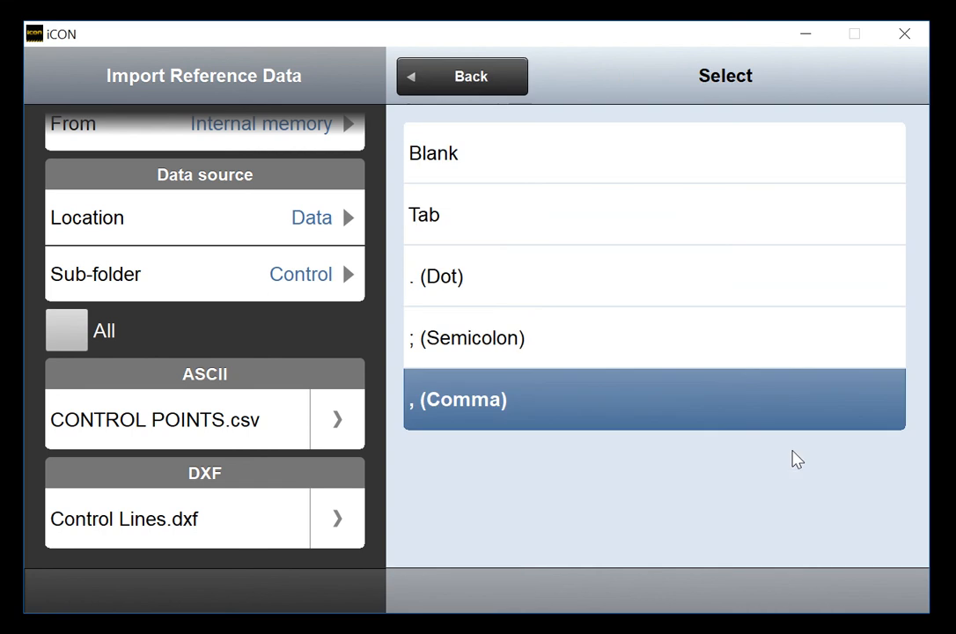
{"action": "left_click", "coordinate": [471, 409]}
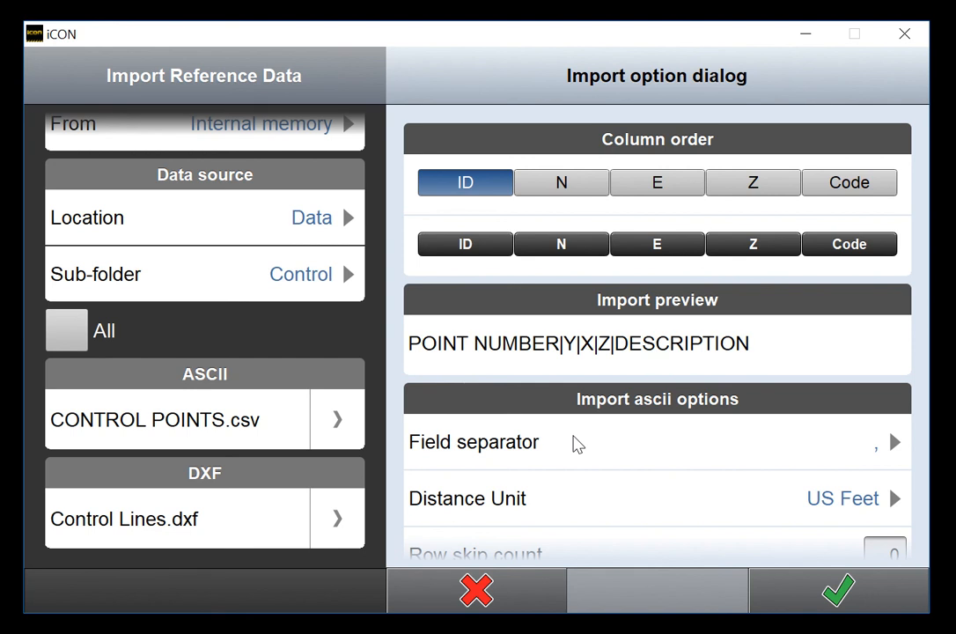
Try to import CONTROL POINTS.csv with Tab as the field separator.
{"action": "left_click", "coordinate": [807, 454]}
{"action": "left_click", "coordinate": [451, 244]}
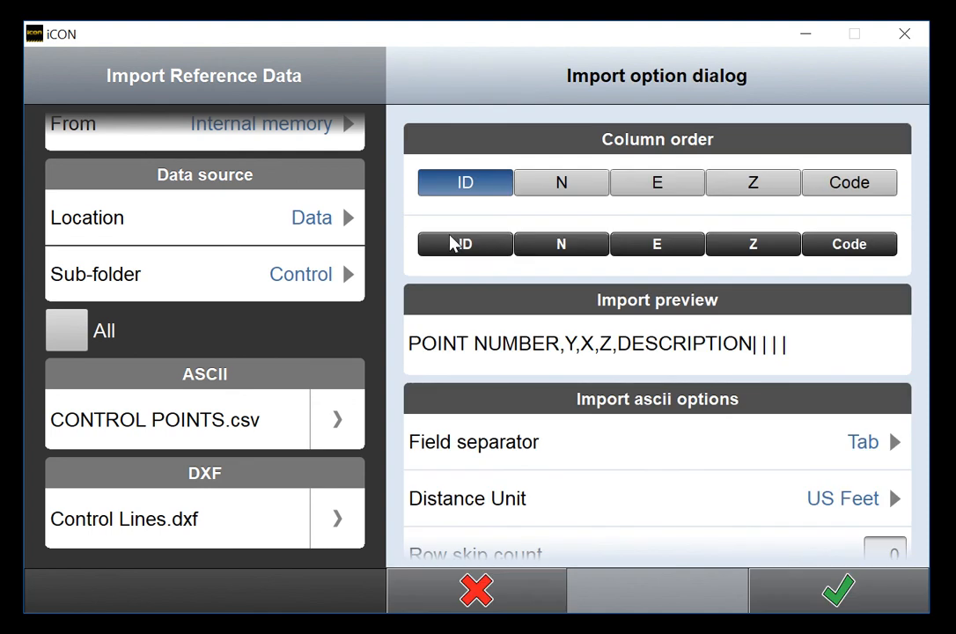
{"action": "left_click", "coordinate": [796, 591]}
{"action": "left_click", "coordinate": [783, 593]}
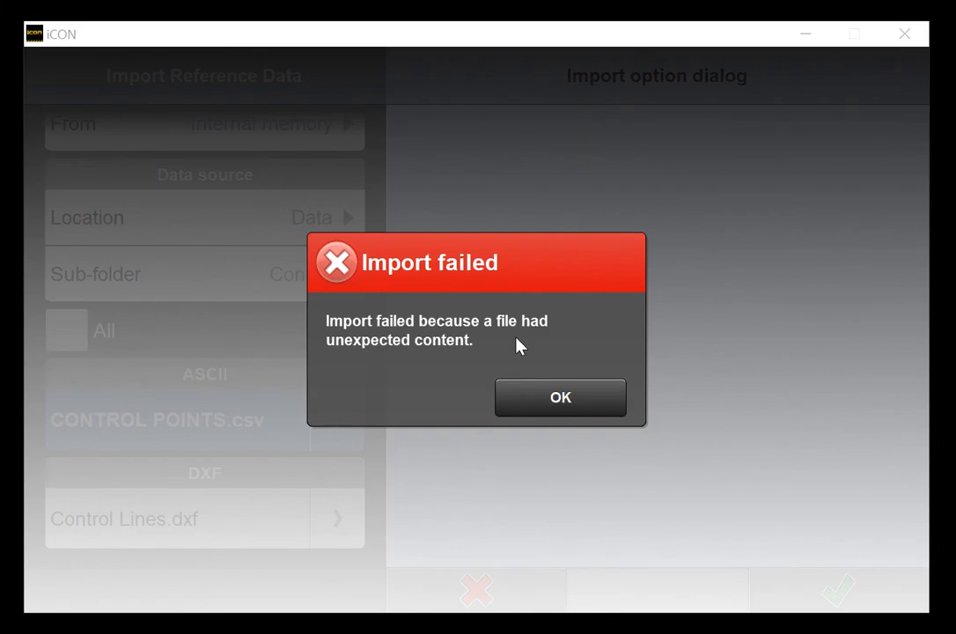
{"action": "left_click", "coordinate": [550, 400]}
{"action": "left_click", "coordinate": [478, 387]}
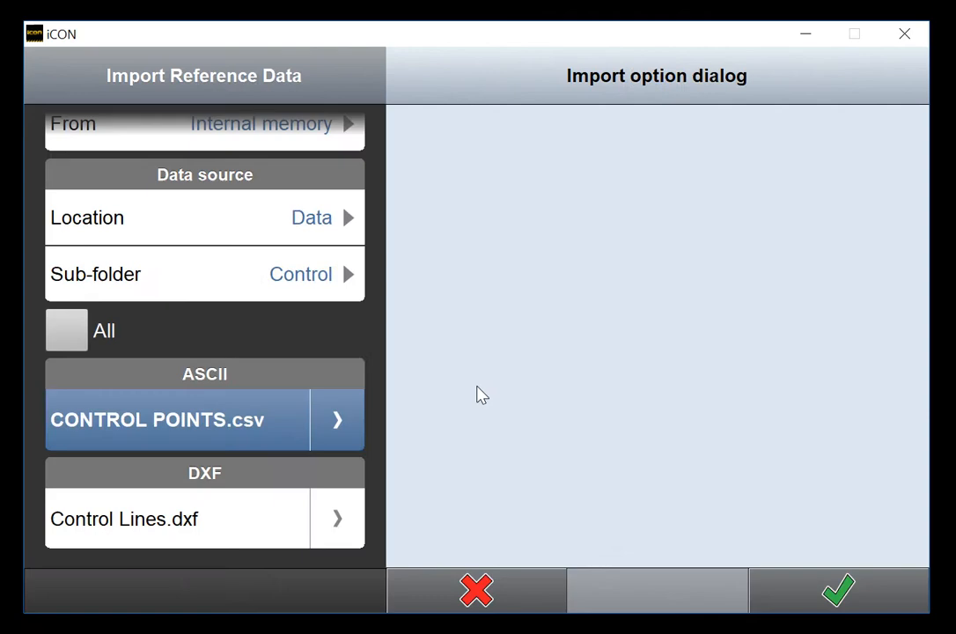
Restart the reference data import from internal memory, with Data as location and Control in Concho Commons as sub-folder.
{"action": "left_click", "coordinate": [480, 173]}
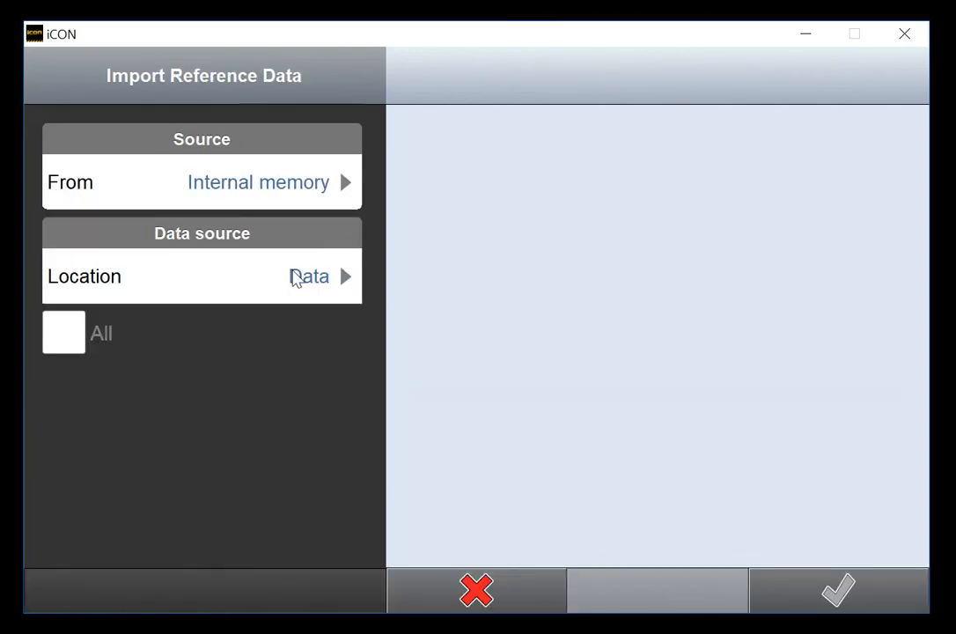
{"action": "left_click", "coordinate": [297, 276]}
{"action": "left_click", "coordinate": [503, 268]}
{"action": "left_click", "coordinate": [290, 343]}
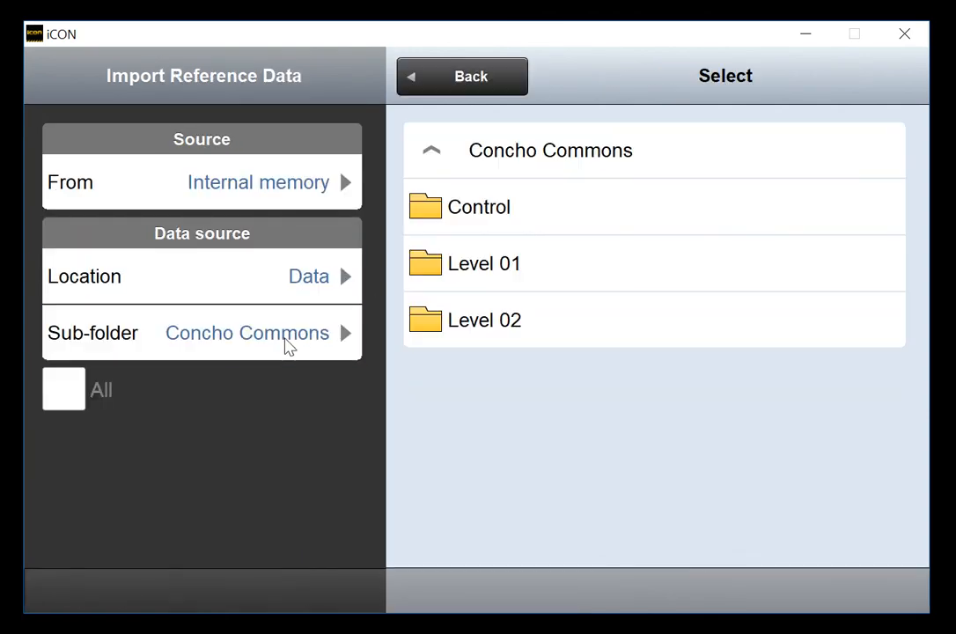
{"action": "left_click", "coordinate": [468, 211]}
Include CONTROL POINTS.csv in the import with the comma as field separator and US Feet as distance unit.
{"action": "left_click", "coordinate": [337, 480]}
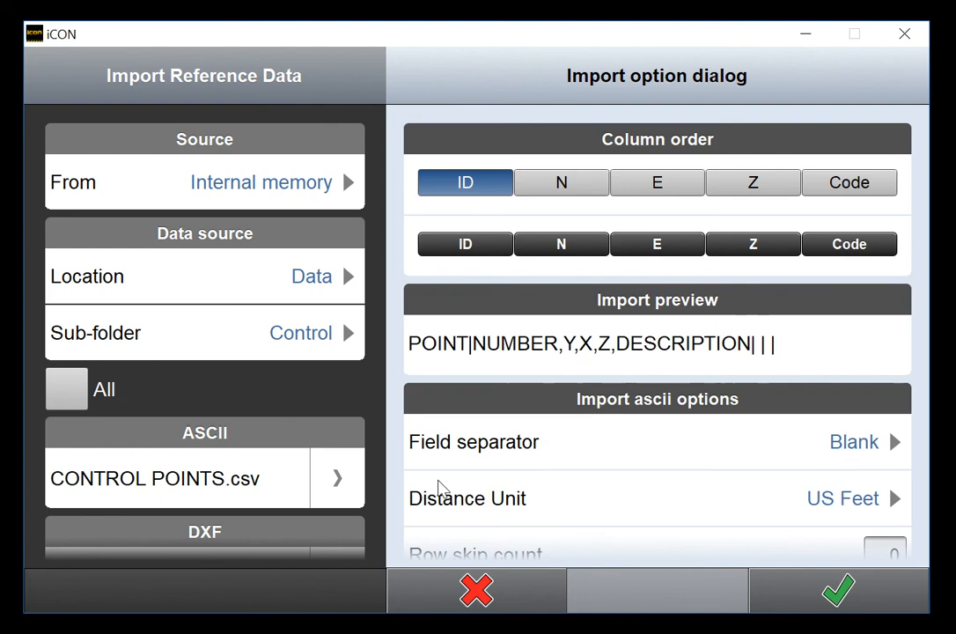
{"action": "left_click", "coordinate": [849, 455]}
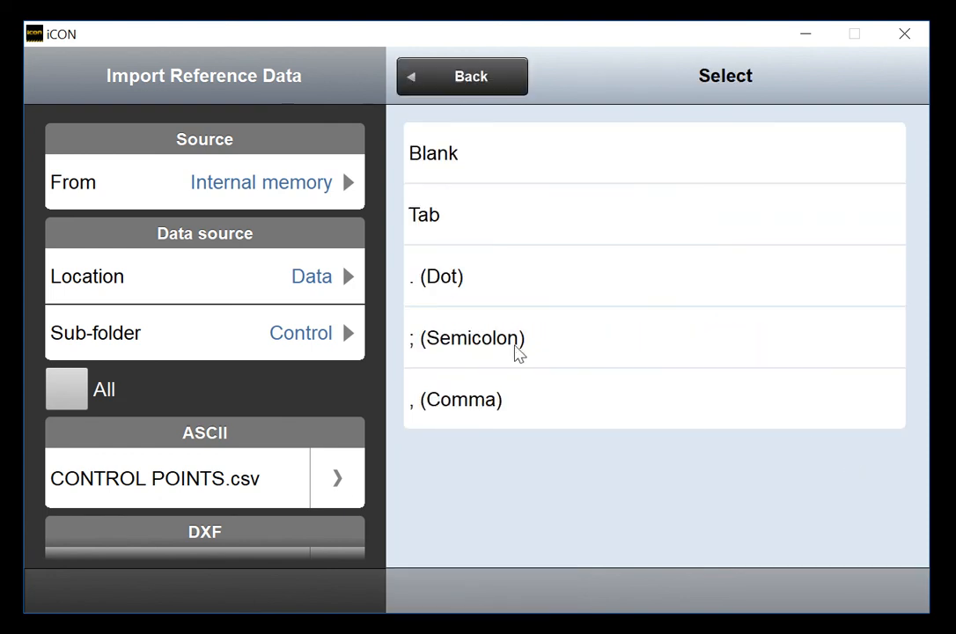
{"action": "left_click", "coordinate": [469, 403]}
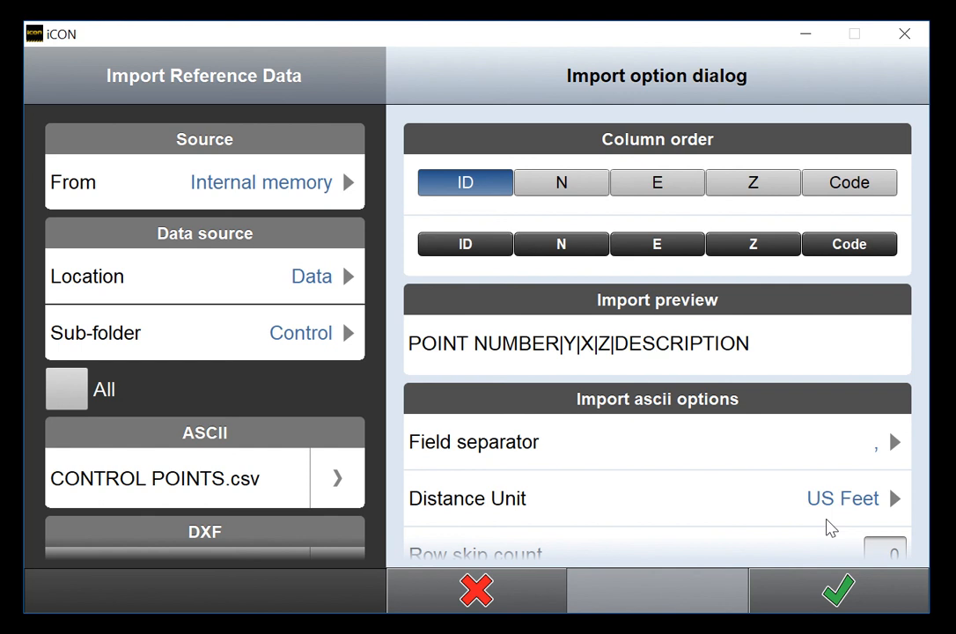
{"action": "left_click", "coordinate": [841, 589]}
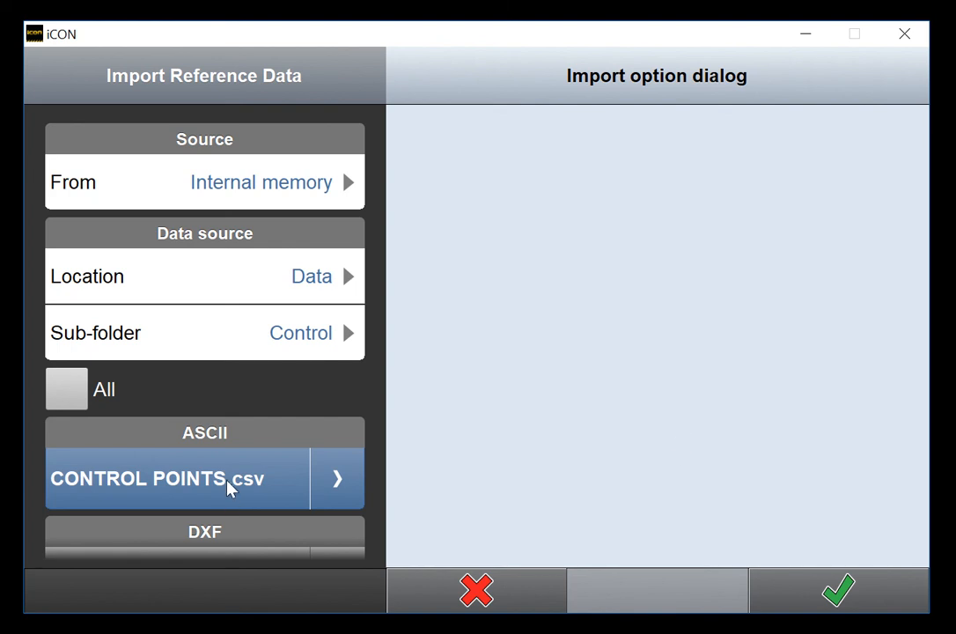
Add Control Lines.dxf with its S-GRID and S-GRID-IDEN layers and import both control files.
{"action": "left_click_drag", "start_coordinate": [228, 488], "coordinate": [227, 445]}
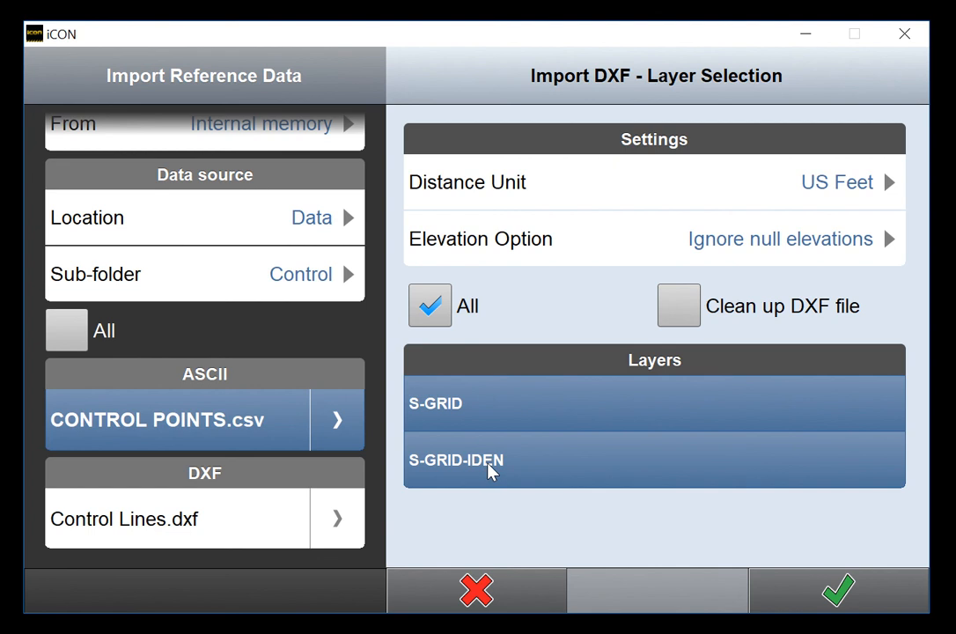
{"action": "left_click", "coordinate": [798, 604]}
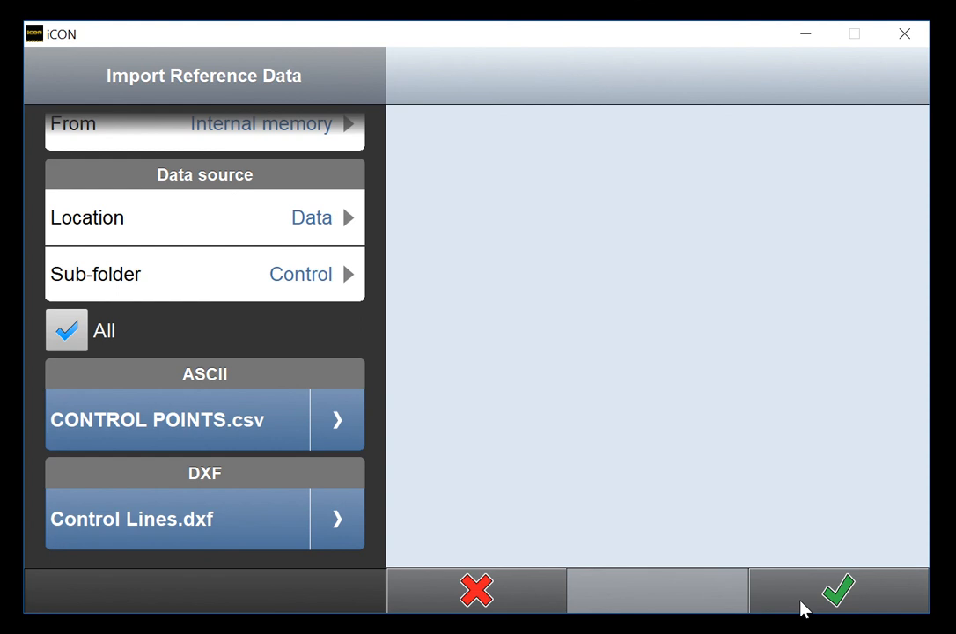
{"action": "left_click", "coordinate": [799, 598]}
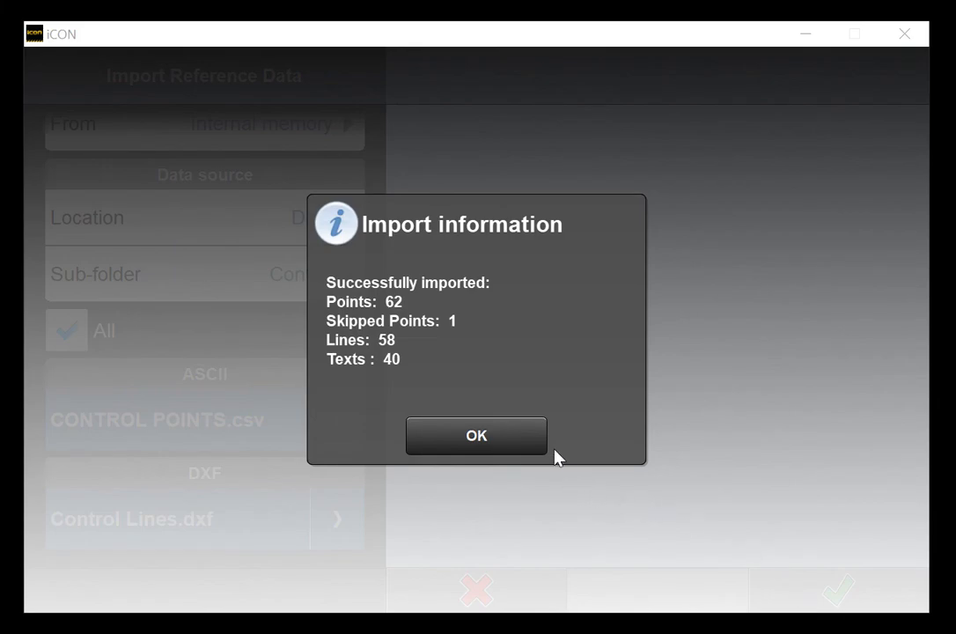
{"action": "left_click", "coordinate": [458, 437]}
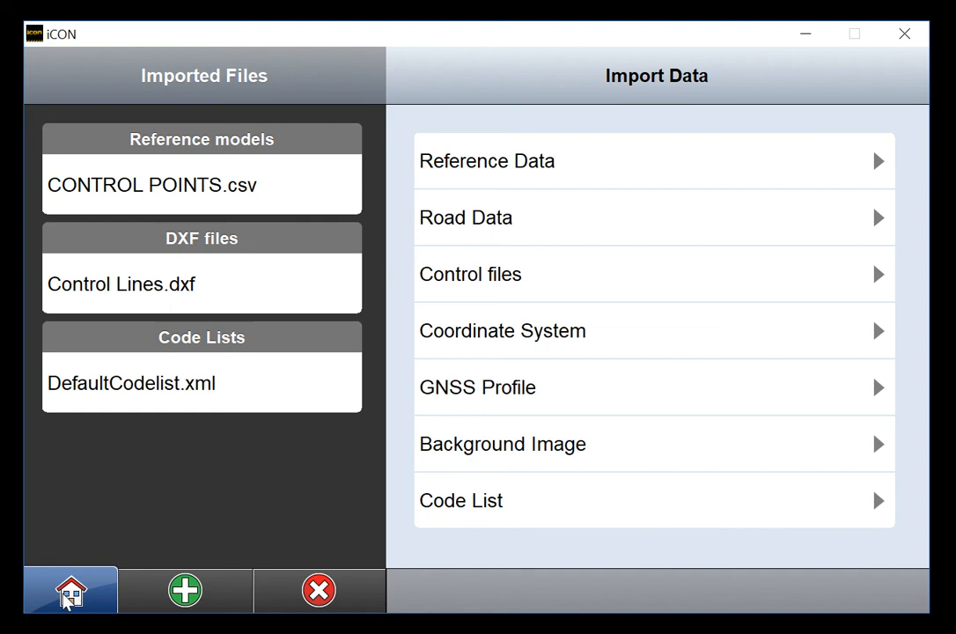
Make Level 01 the active job.
{"action": "left_click", "coordinate": [69, 595]}
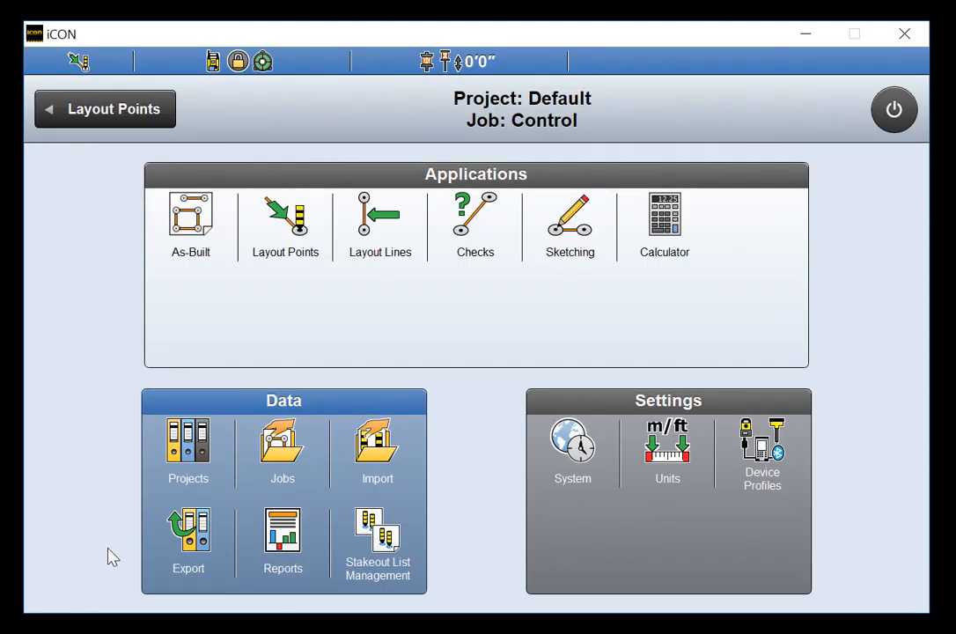
{"action": "left_click", "coordinate": [269, 469]}
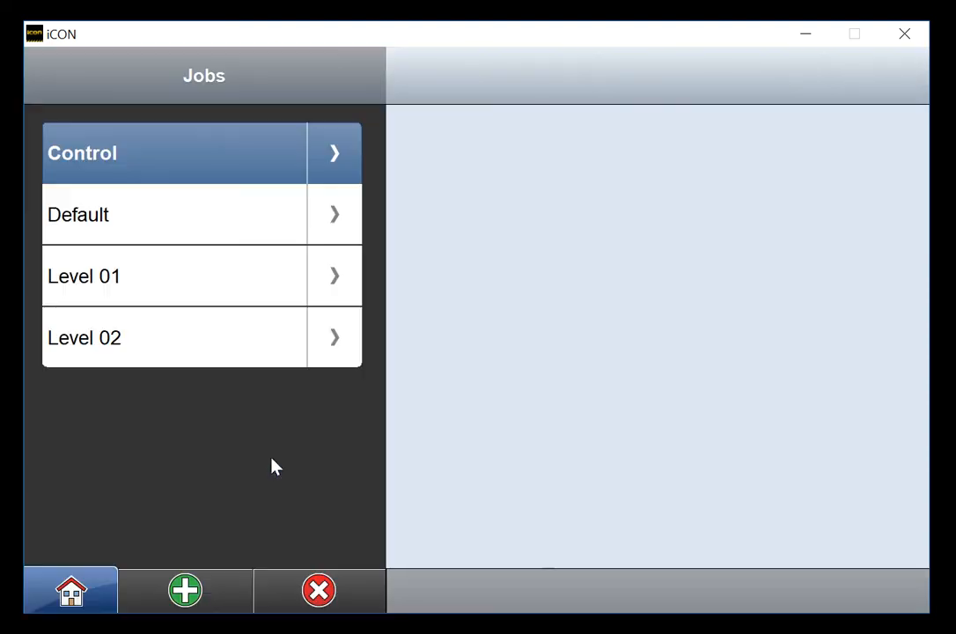
{"action": "left_click", "coordinate": [179, 293]}
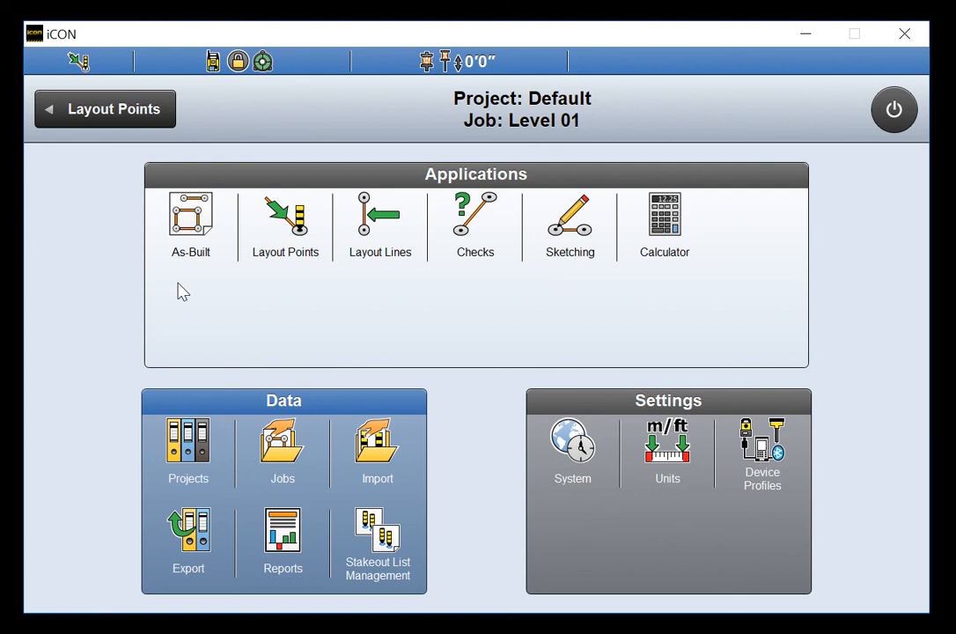
Start another reference data import from internal memory, with the Level 01 sub-folder of Concho Commons as its source.
{"action": "left_click", "coordinate": [364, 456]}
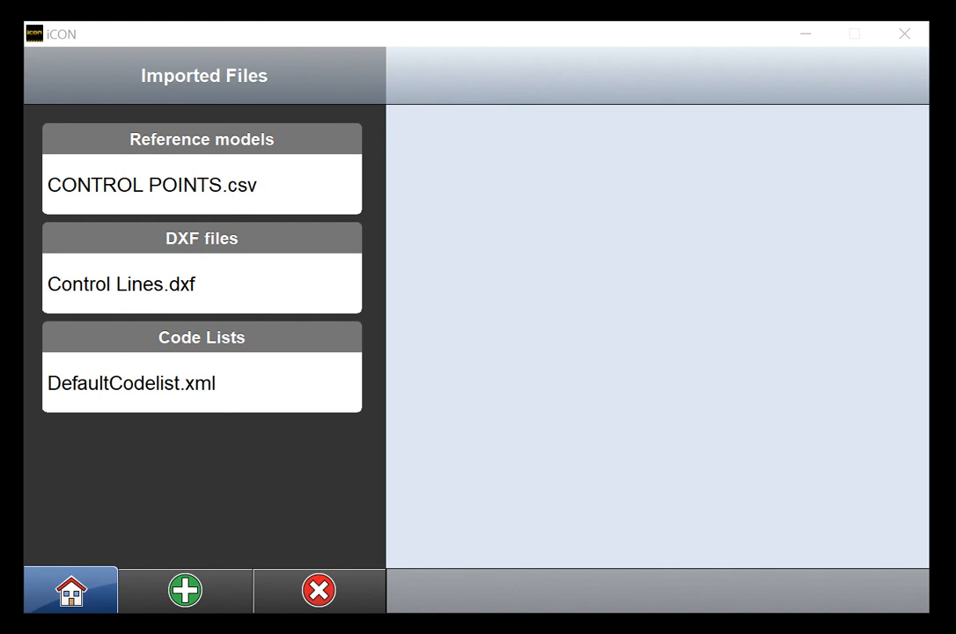
{"action": "left_click", "coordinate": [211, 598]}
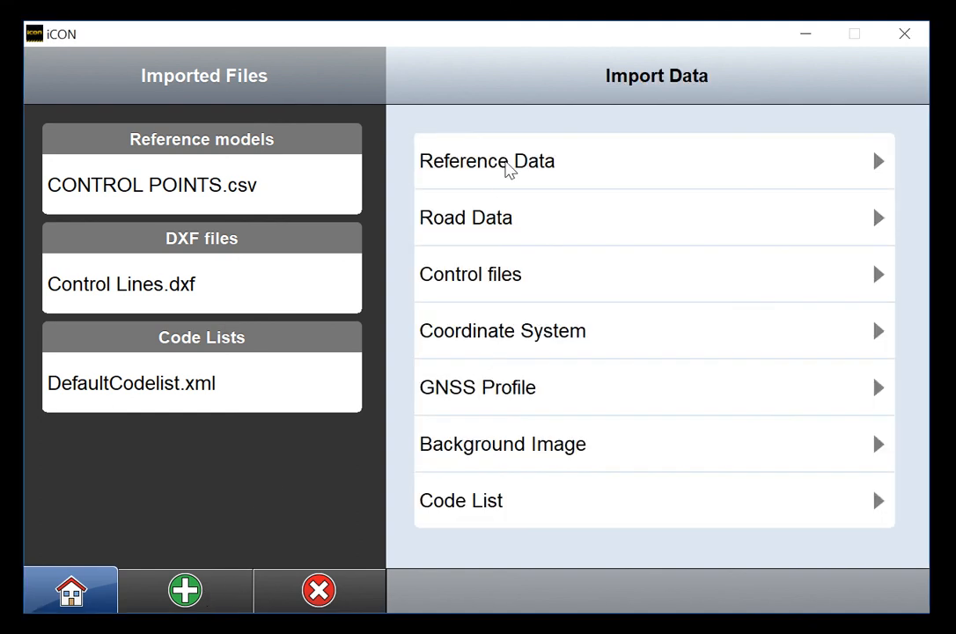
{"action": "left_click", "coordinate": [508, 167]}
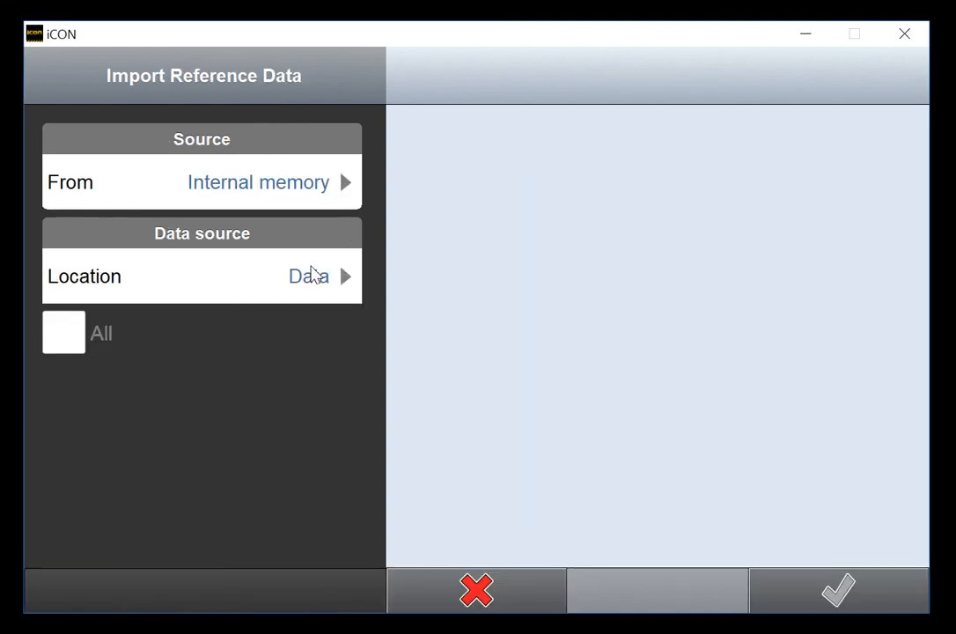
{"action": "left_click", "coordinate": [312, 281]}
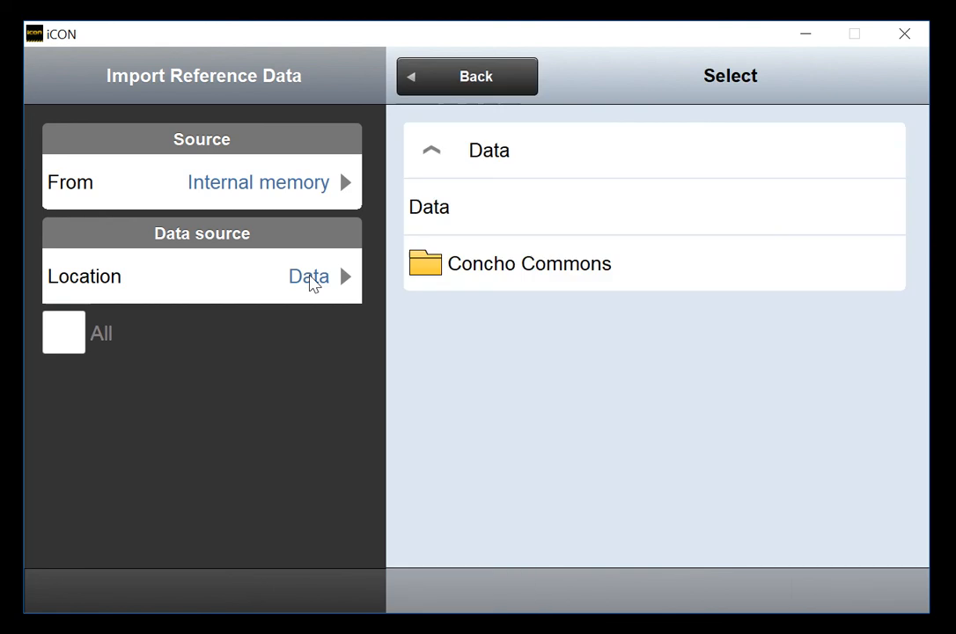
{"action": "left_click", "coordinate": [506, 268]}
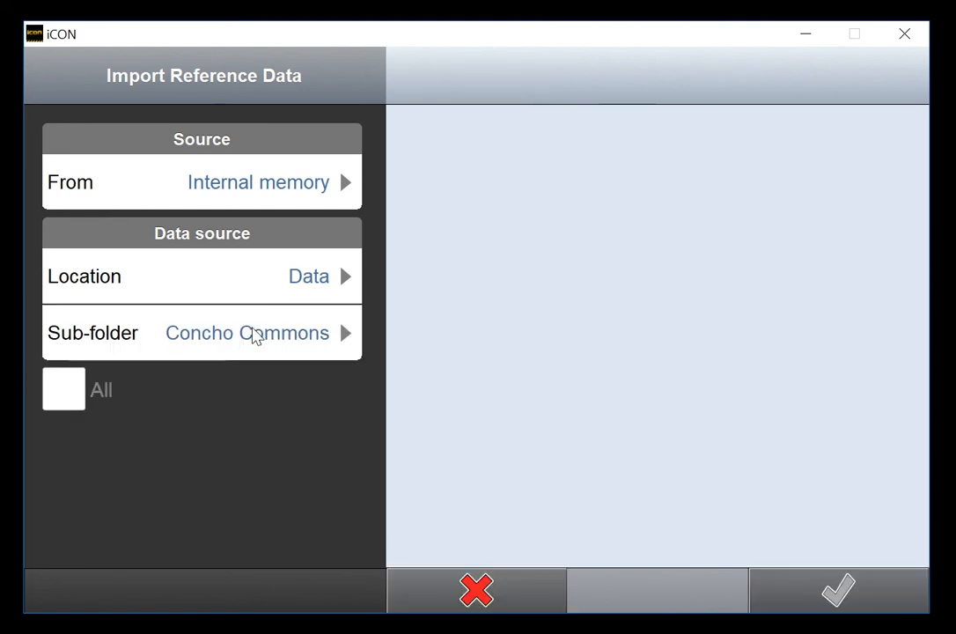
{"action": "left_click", "coordinate": [254, 334]}
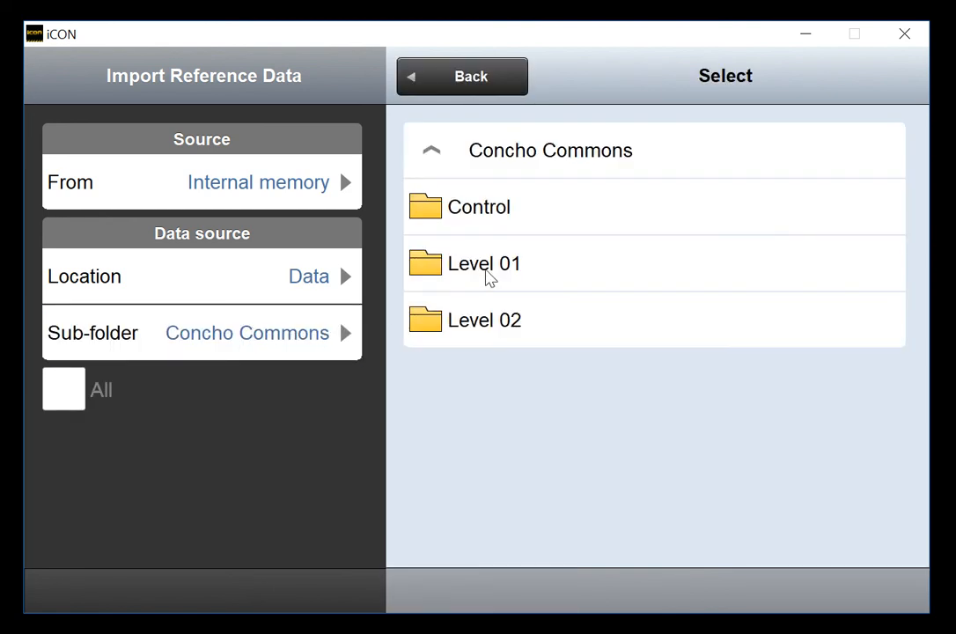
{"action": "left_click", "coordinate": [491, 276]}
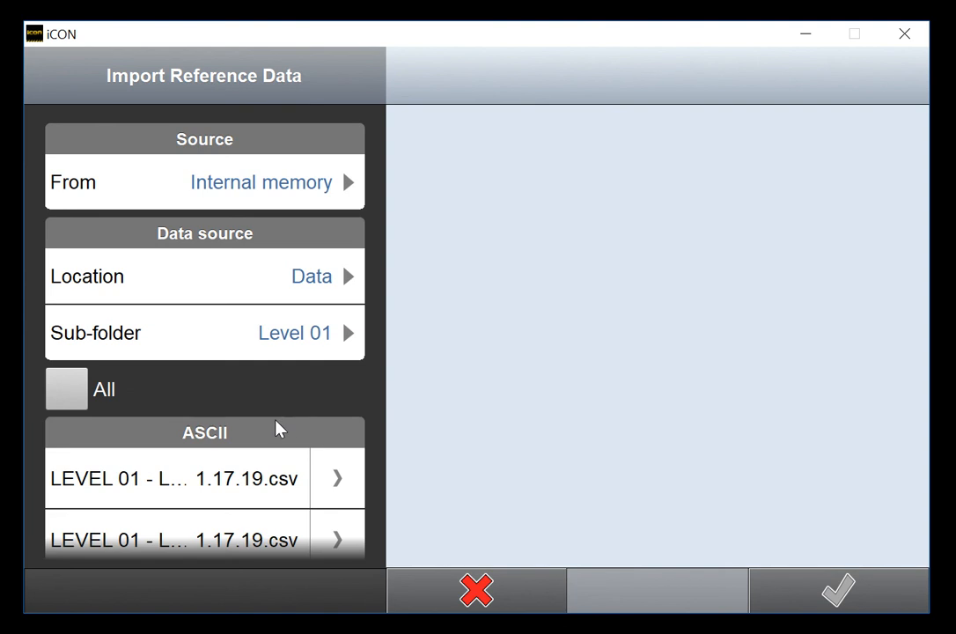
Accept comma-separated ID, N, E, Z, Code options for the first Level 01 CSV file and select the other four CSV files.
{"action": "scroll", "coordinate": [277, 427], "scroll_direction": "down", "scroll_amount": 3}
{"action": "left_click", "coordinate": [341, 273]}
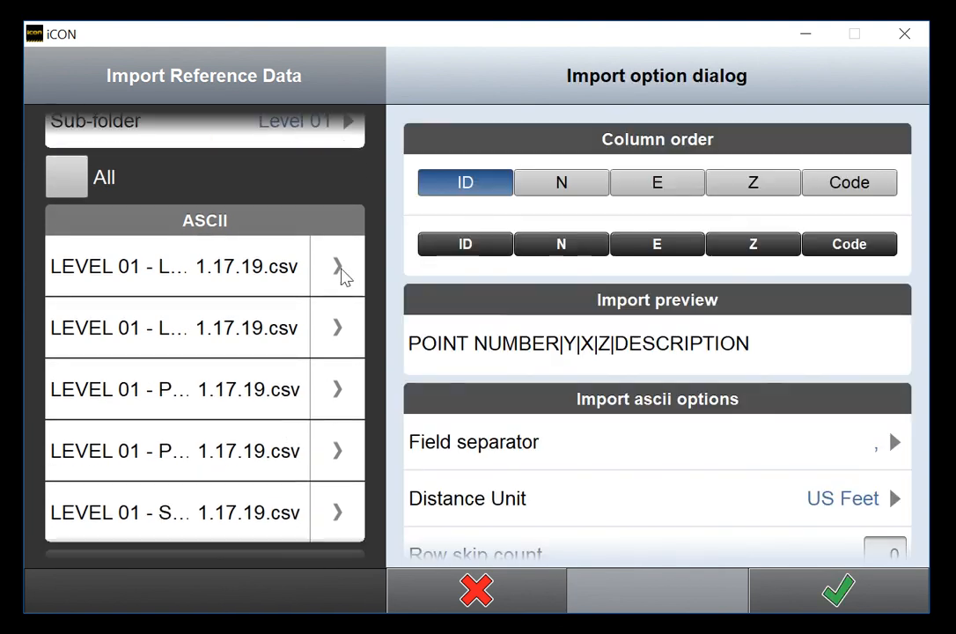
{"action": "left_click", "coordinate": [814, 591]}
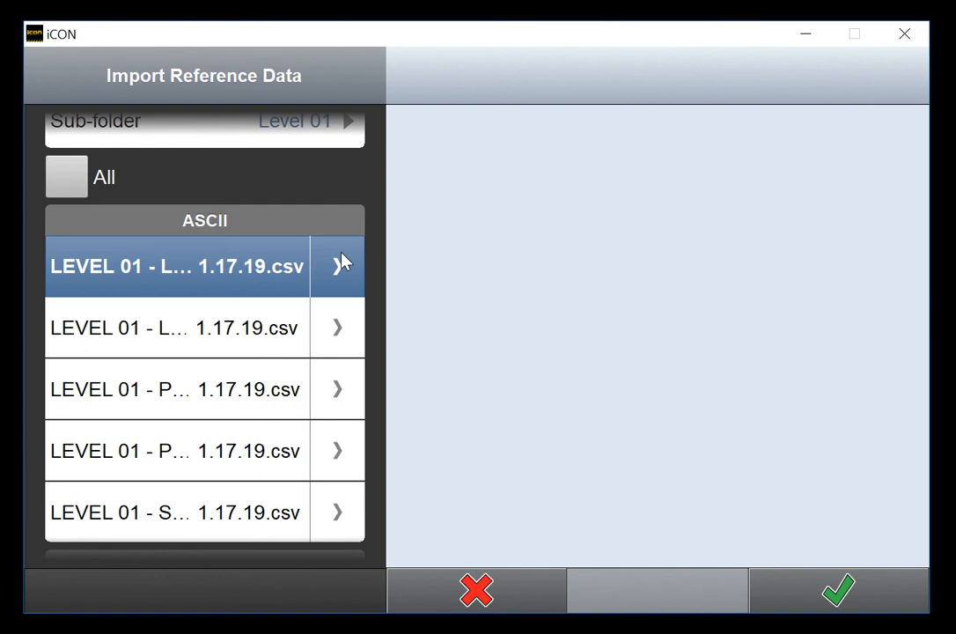
{"action": "left_click", "coordinate": [213, 341]}
{"action": "left_click", "coordinate": [205, 412]}
{"action": "left_click", "coordinate": [202, 475]}
{"action": "left_click", "coordinate": [209, 499]}
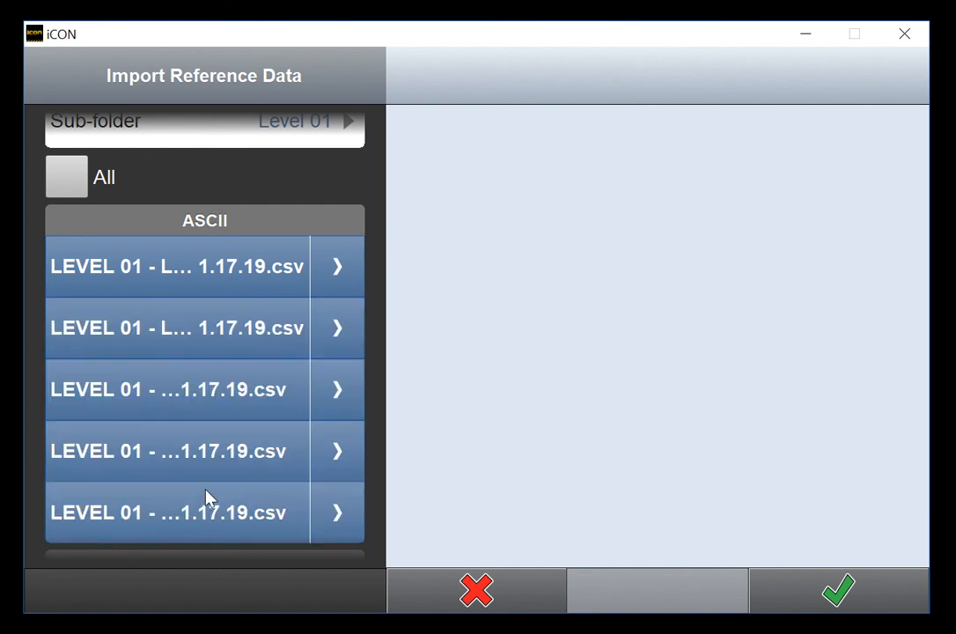
Include Level 01 - Background.dxf in the import with its block option set to Explode.
{"action": "scroll", "coordinate": [236, 413], "scroll_direction": "down", "scroll_amount": 1}
{"action": "scroll", "coordinate": [236, 413], "scroll_direction": "down", "scroll_amount": 5}
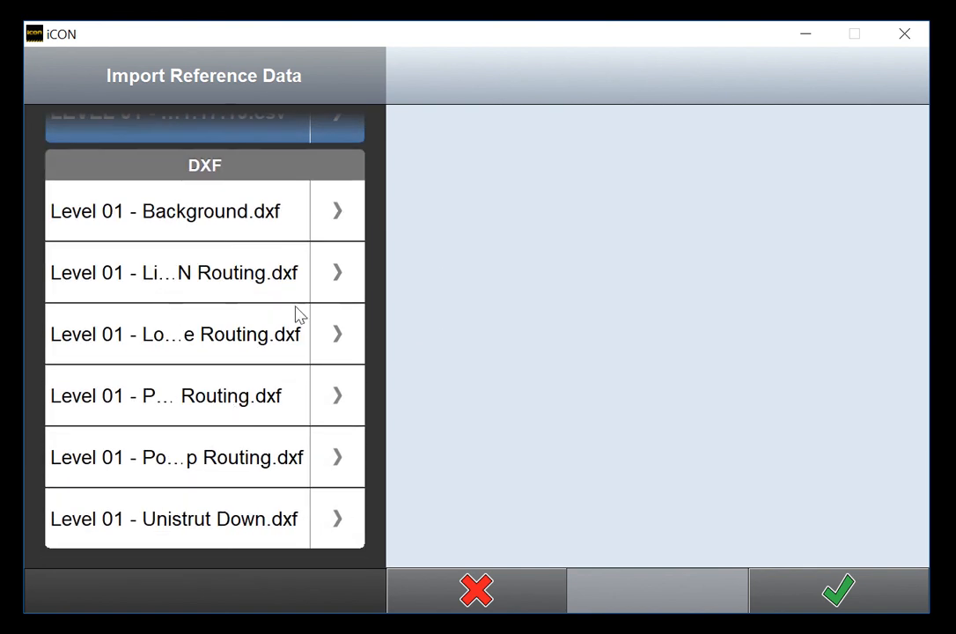
{"action": "left_click", "coordinate": [333, 215]}
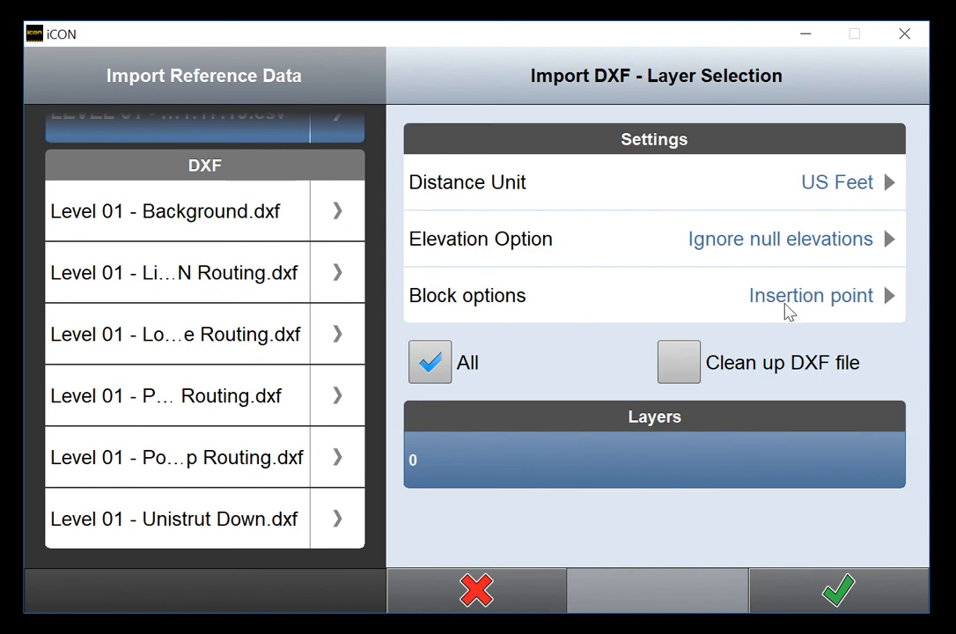
{"action": "left_click", "coordinate": [801, 300]}
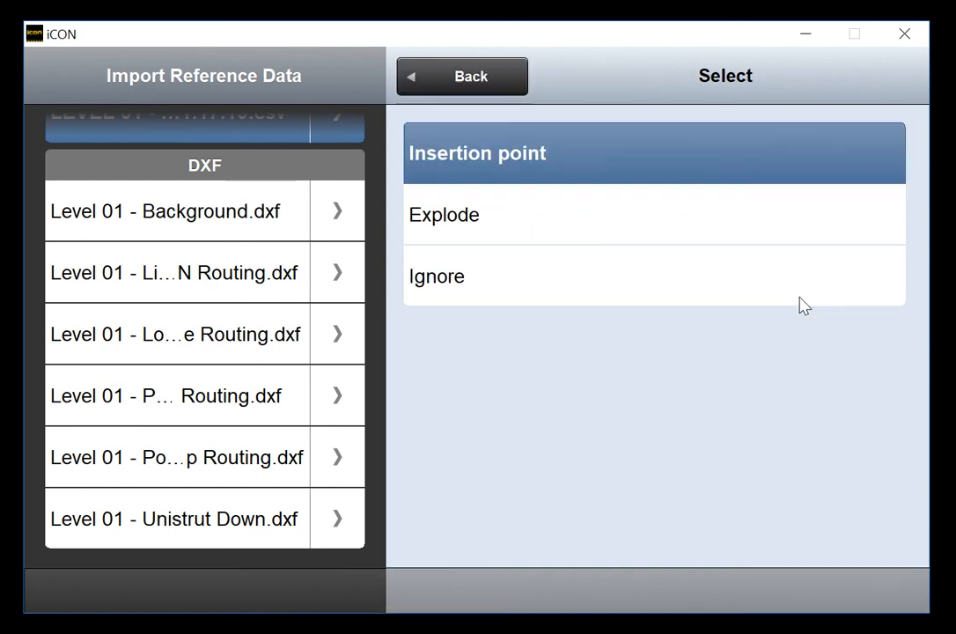
{"action": "left_click", "coordinate": [442, 216]}
{"action": "left_click", "coordinate": [818, 589]}
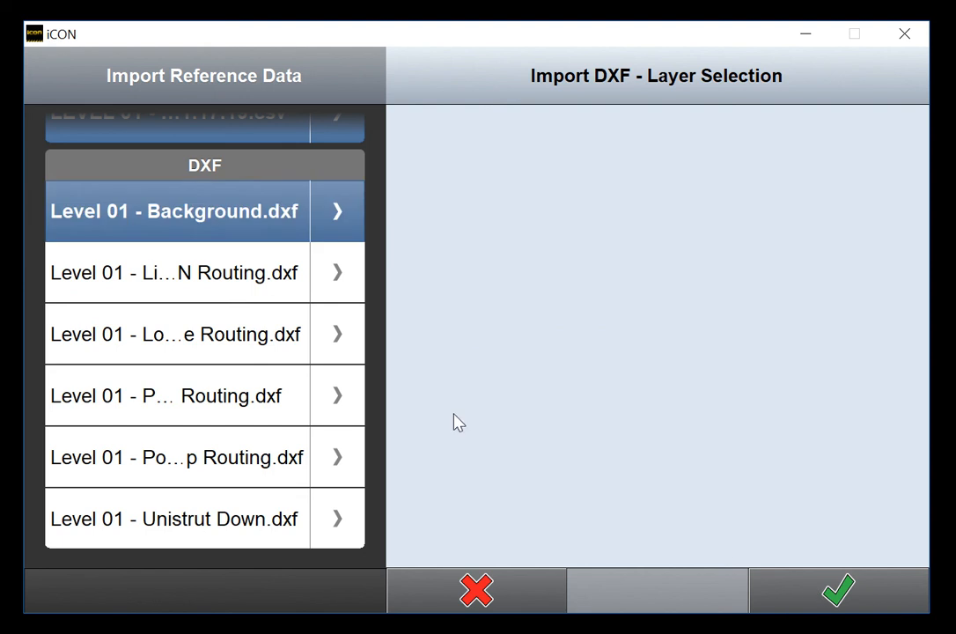
Add the four Level 01 routing DXF files and Level 01 - Unistrut Down.dxf, and import all selected files.
{"action": "left_click", "coordinate": [216, 289]}
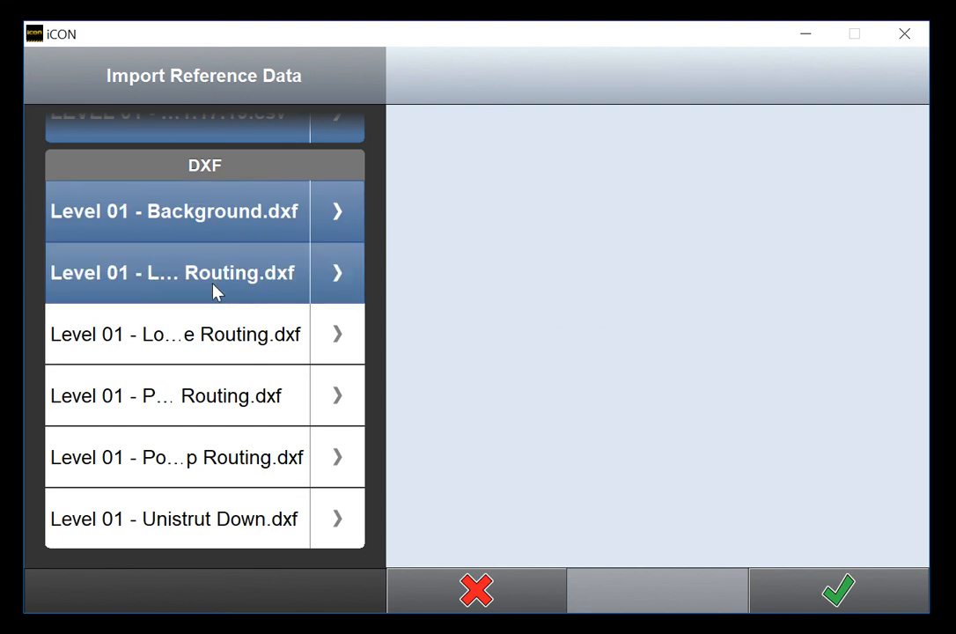
{"action": "left_click", "coordinate": [261, 339]}
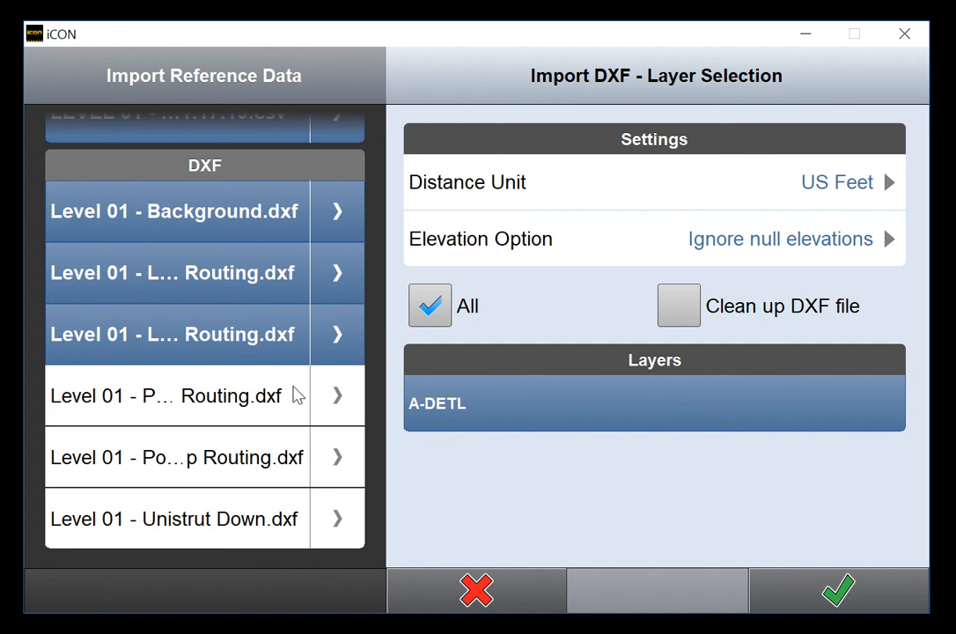
{"action": "left_click", "coordinate": [298, 398]}
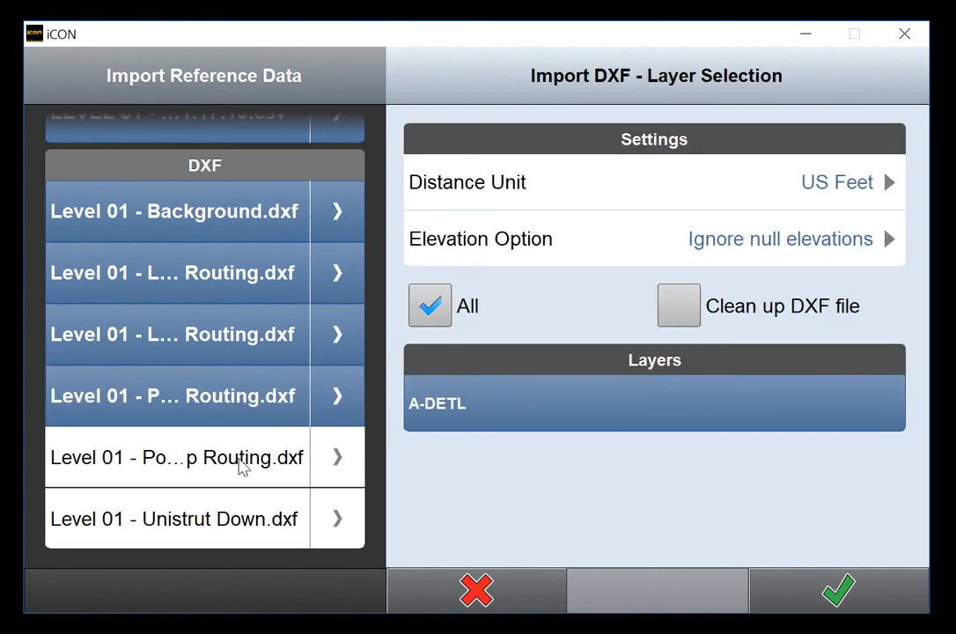
{"action": "left_click", "coordinate": [242, 467]}
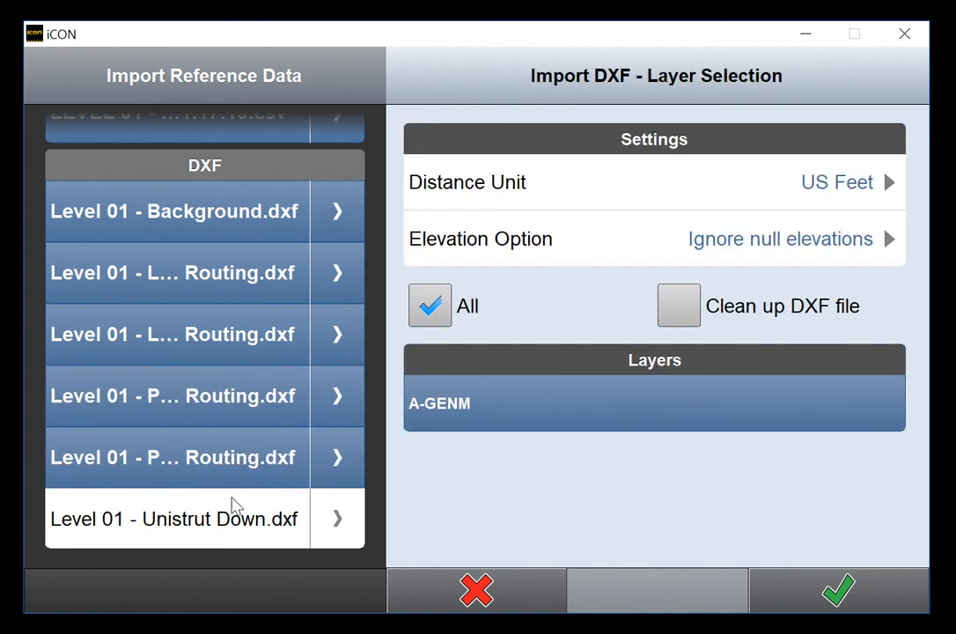
{"action": "left_click", "coordinate": [230, 521]}
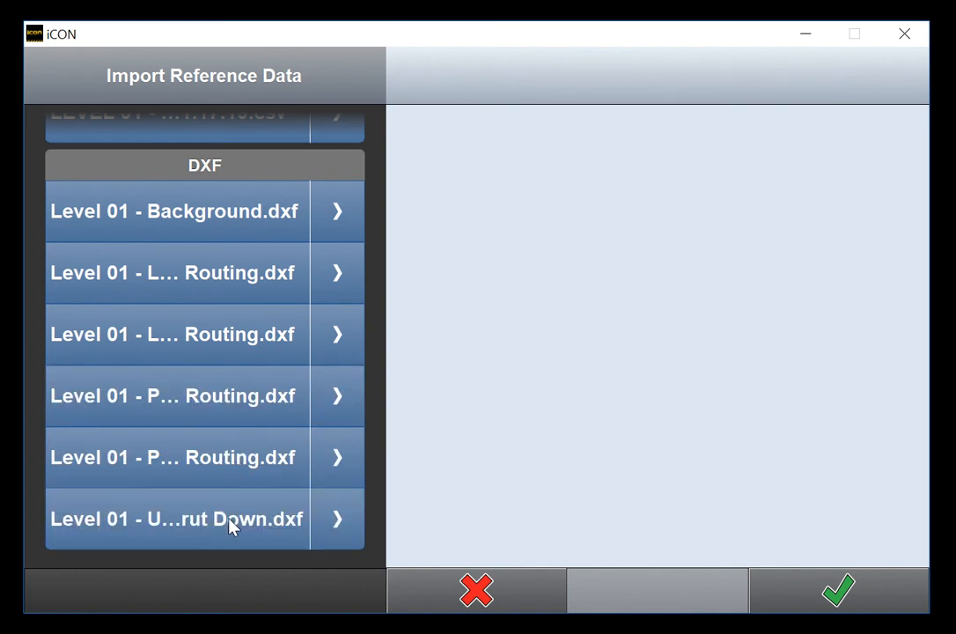
{"action": "left_click", "coordinate": [806, 597]}
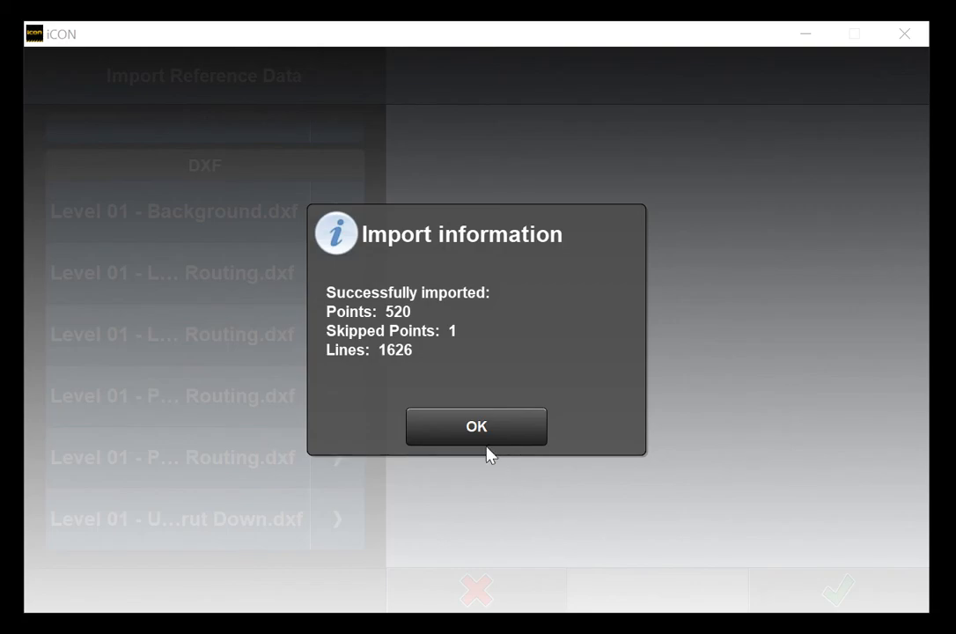
{"action": "left_click", "coordinate": [489, 437]}
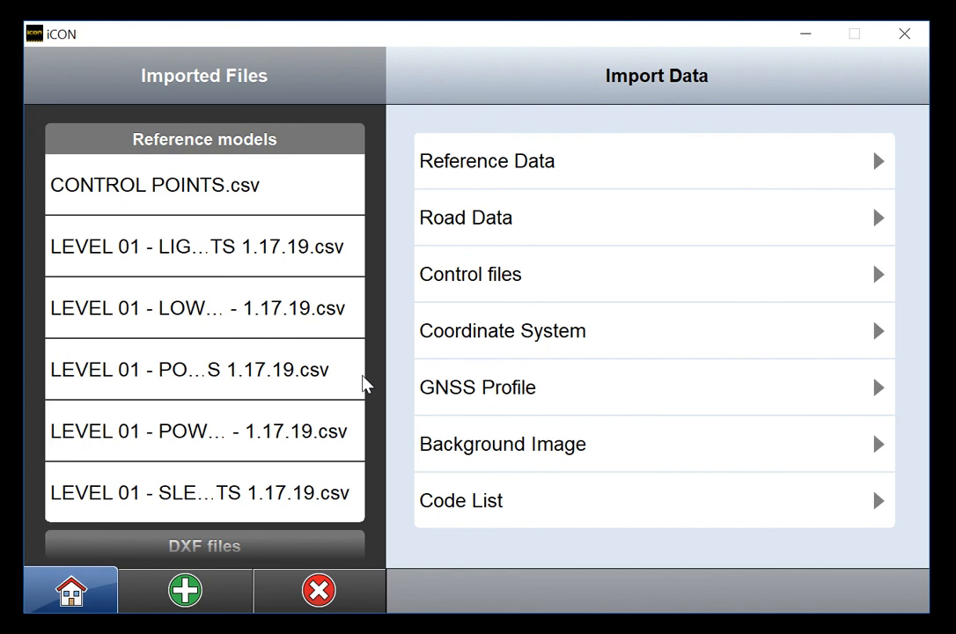
Make Level 02 the active job in the Default project and open its data import.
{"action": "left_click", "coordinate": [105, 588]}
{"action": "left_click", "coordinate": [290, 444]}
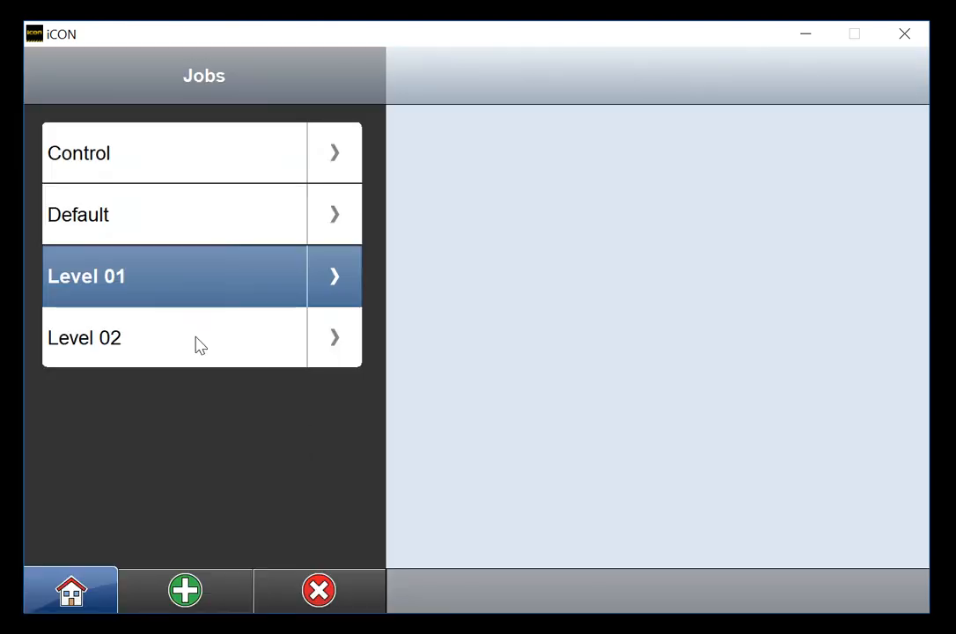
{"action": "left_click", "coordinate": [200, 345]}
{"action": "left_click", "coordinate": [393, 458]}
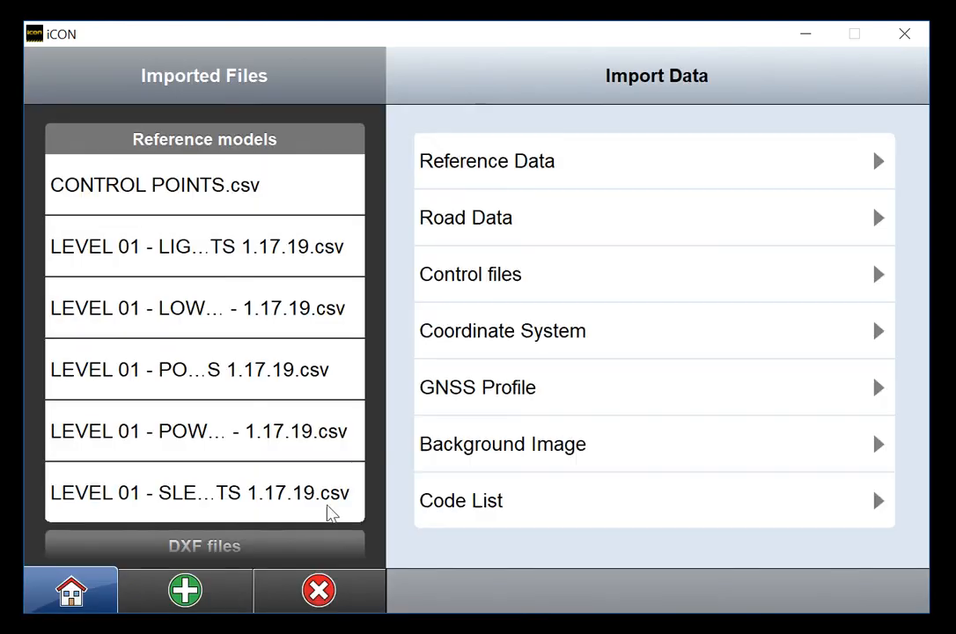
Start a reference data import from internal memory, with the Level 02 sub-folder of Concho Commons as its source.
{"action": "left_click", "coordinate": [542, 180]}
{"action": "left_click", "coordinate": [341, 276]}
{"action": "left_click", "coordinate": [436, 262]}
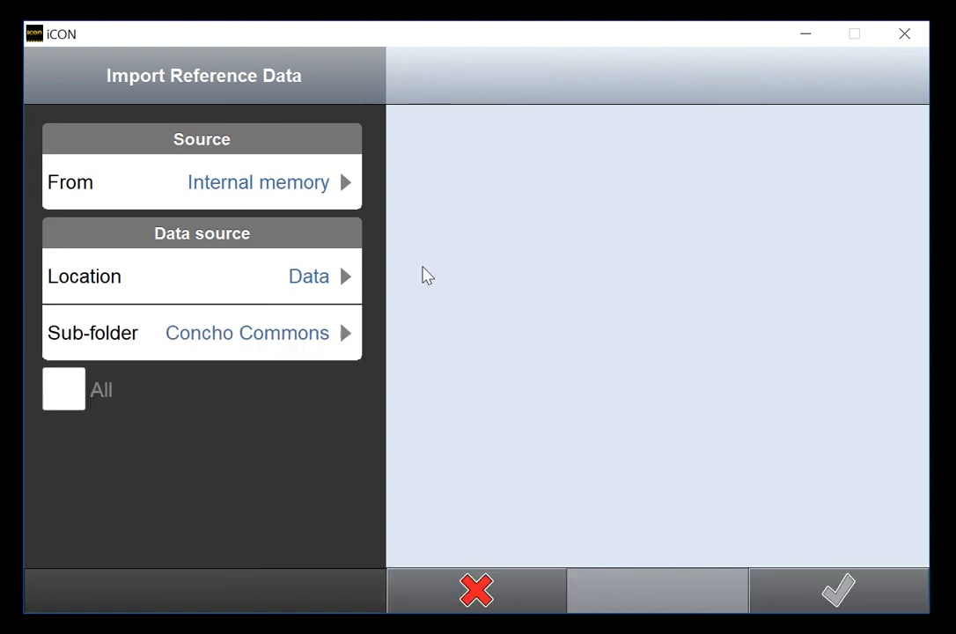
{"action": "left_click", "coordinate": [352, 333]}
{"action": "left_click", "coordinate": [411, 338]}
Accept comma-separated ID, N, E, Z, Code options in US Feet for the Level 02 embedded strut CSV and select the other five CSV files.
{"action": "left_click", "coordinate": [352, 476]}
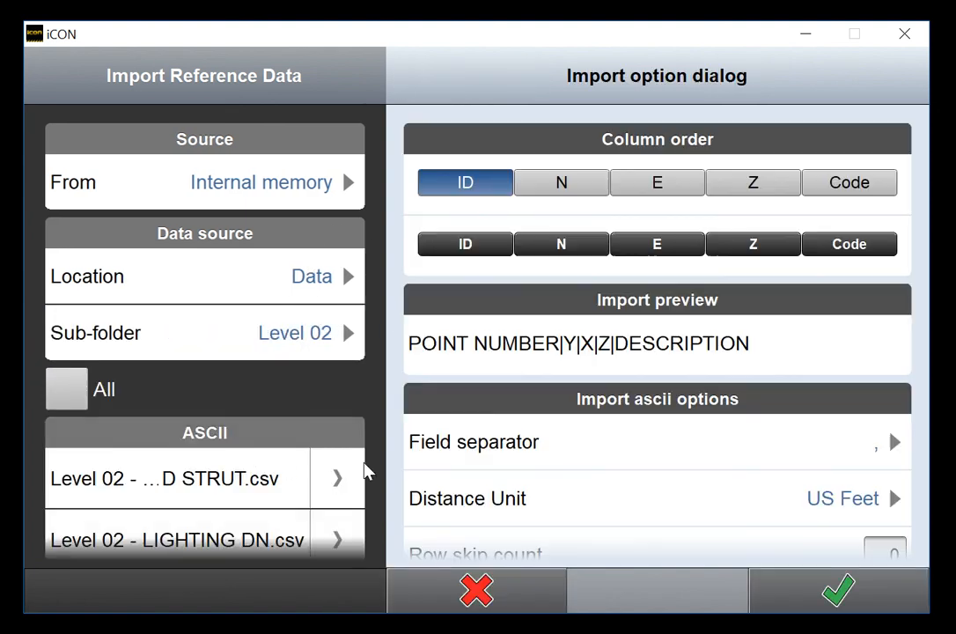
{"action": "left_click", "coordinate": [834, 591]}
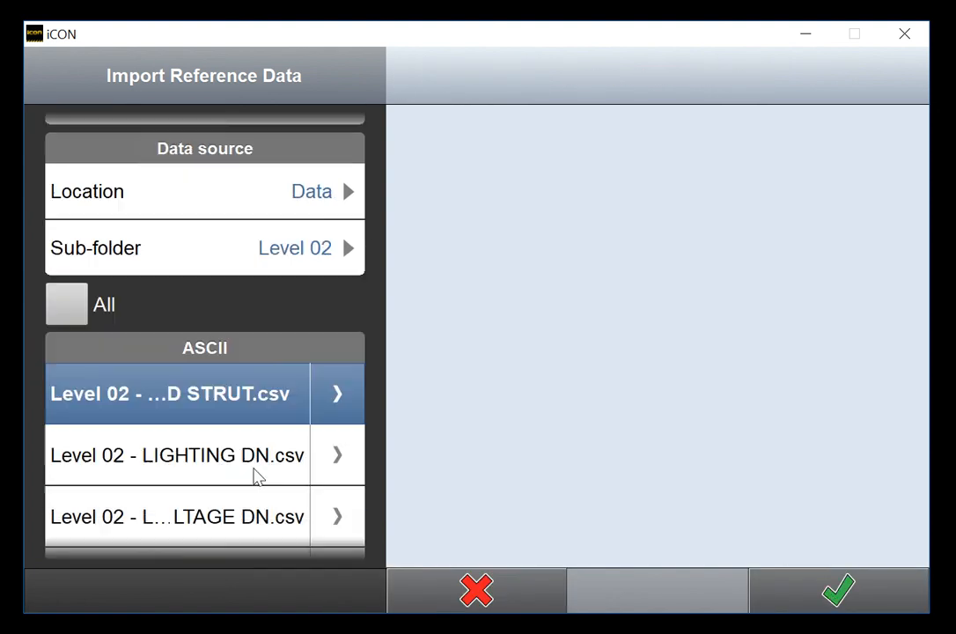
{"action": "left_click_drag", "start_coordinate": [253, 468], "coordinate": [214, 304]}
{"action": "left_click", "coordinate": [214, 304]}
{"action": "left_click", "coordinate": [215, 336]}
{"action": "left_click", "coordinate": [222, 416]}
{"action": "left_click", "coordinate": [227, 471]}
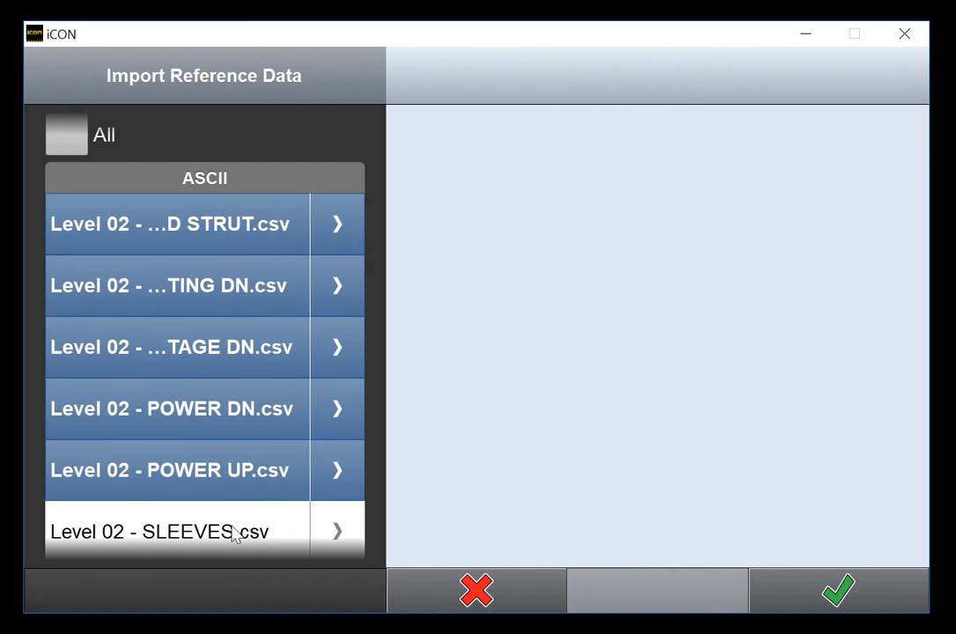
{"action": "left_click", "coordinate": [234, 532]}
Include Level 02 - Background.dxf in the import with its block option set to Explode.
{"action": "scroll", "coordinate": [233, 435], "scroll_direction": "down", "scroll_amount": 5}
{"action": "left_click", "coordinate": [336, 292]}
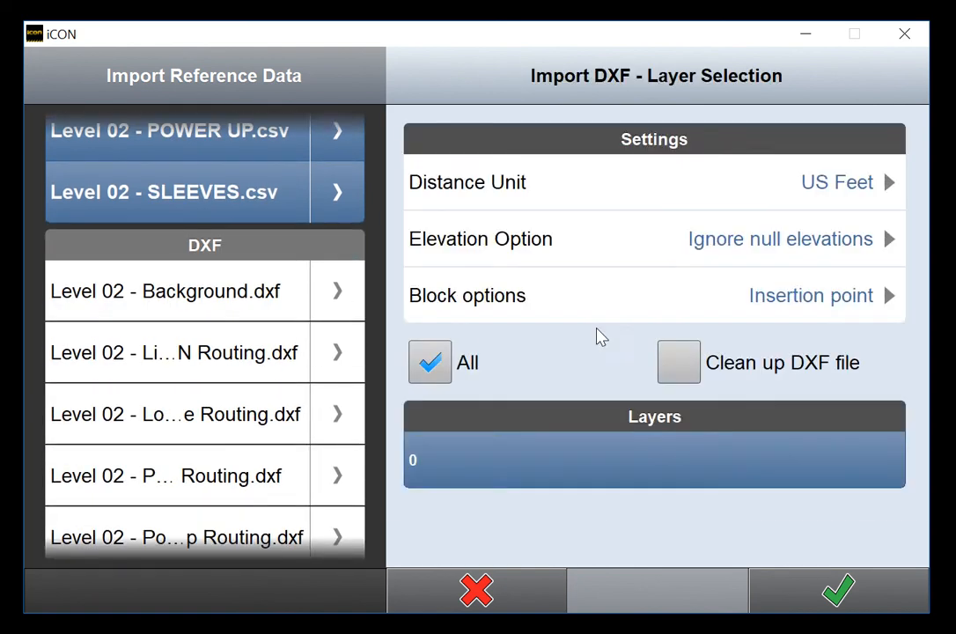
{"action": "left_click", "coordinate": [635, 295]}
{"action": "left_click", "coordinate": [477, 225]}
{"action": "left_click", "coordinate": [756, 572]}
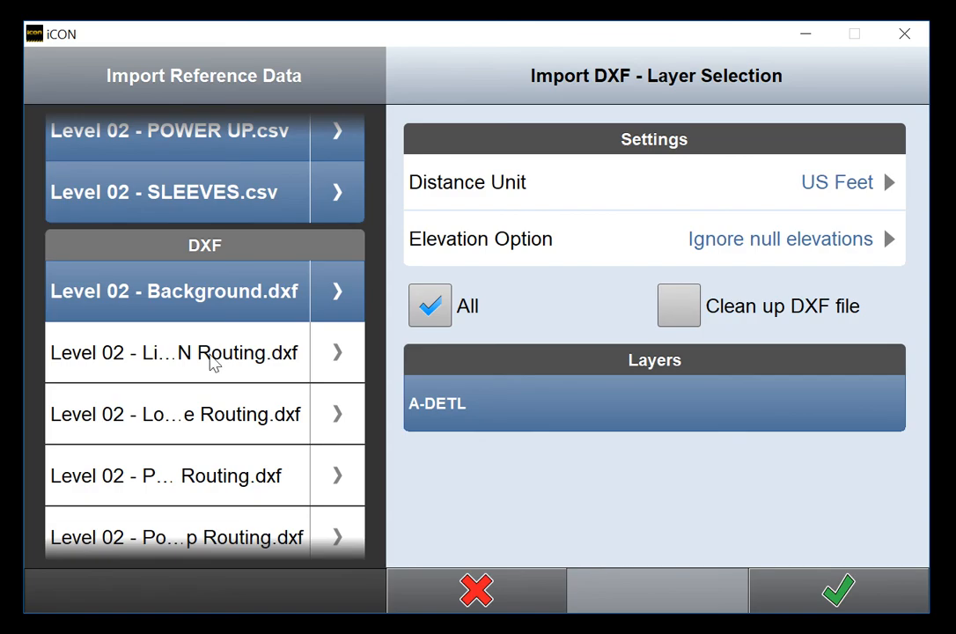
Add the four Level 02 routing DXF files and Level 02 - Unistrut Down.dxf, and import all selected files.
{"action": "left_click", "coordinate": [213, 362]}
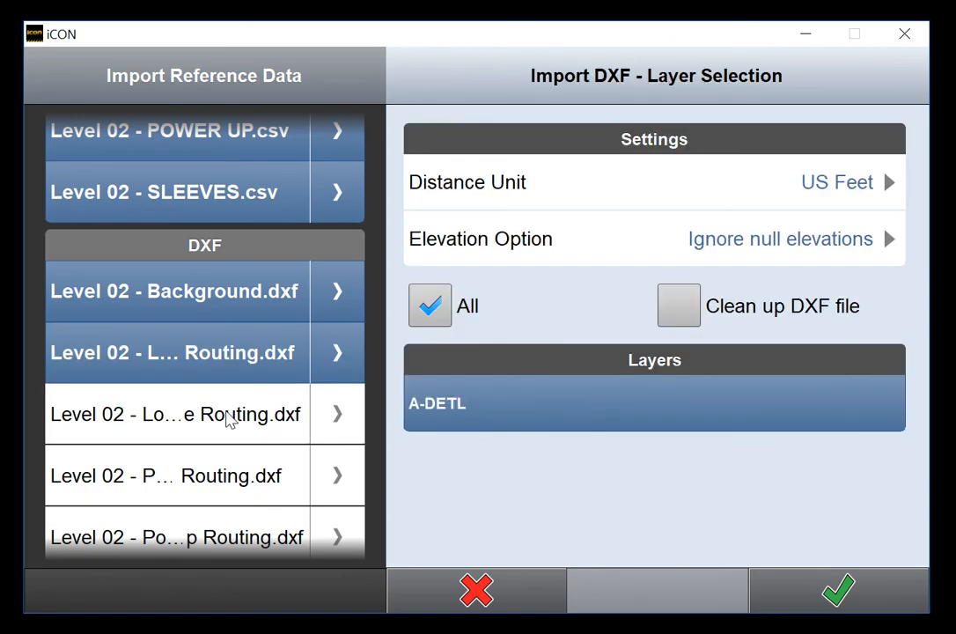
{"action": "left_click", "coordinate": [231, 420]}
{"action": "left_click", "coordinate": [265, 475]}
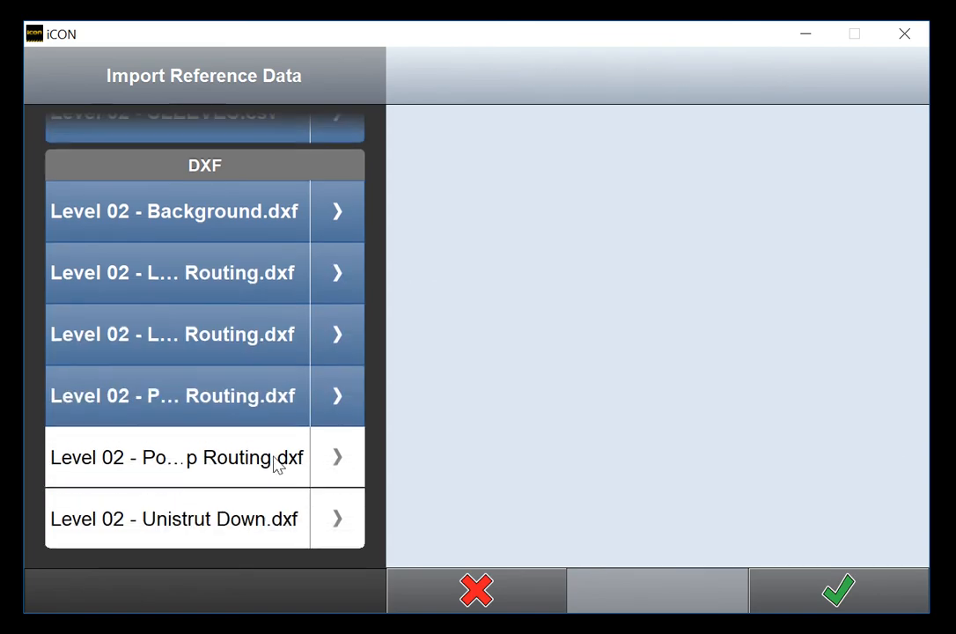
{"action": "left_click", "coordinate": [243, 454]}
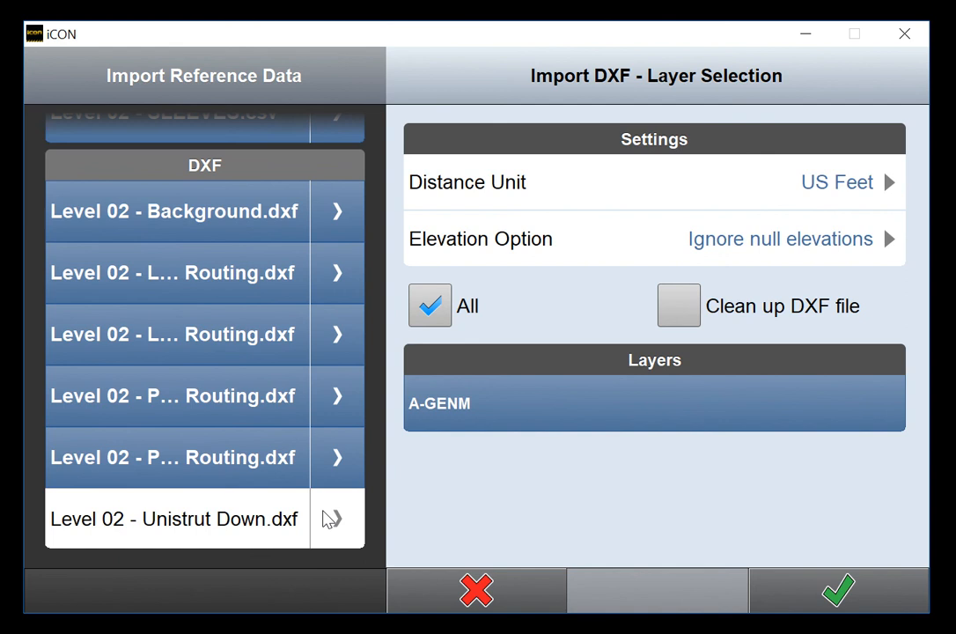
{"action": "left_click", "coordinate": [754, 593]}
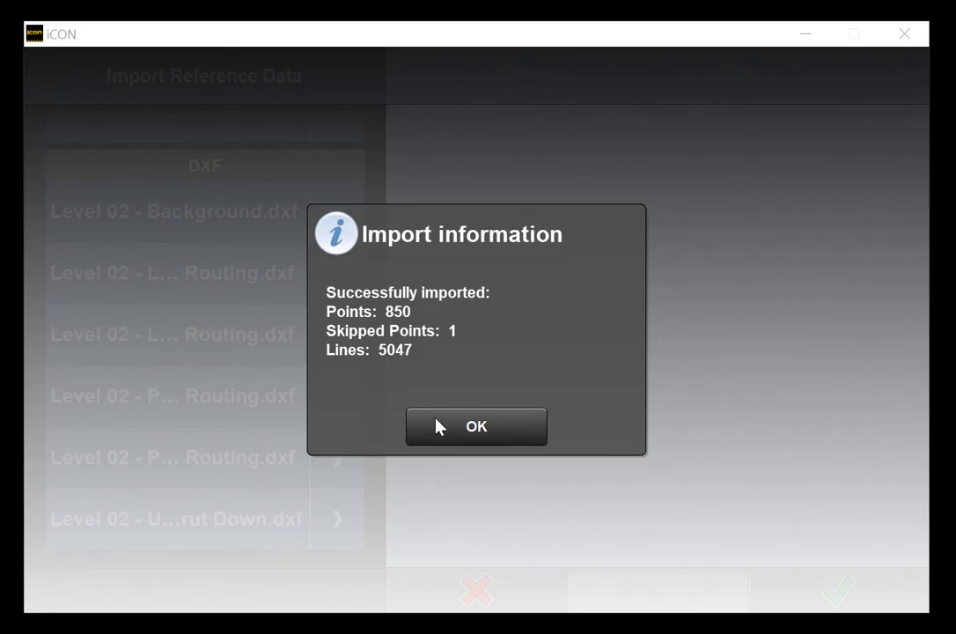
{"action": "left_click", "coordinate": [482, 440]}
Open Layout Points for the Level 02 job and show its layer visibility list.
{"action": "left_click", "coordinate": [77, 588]}
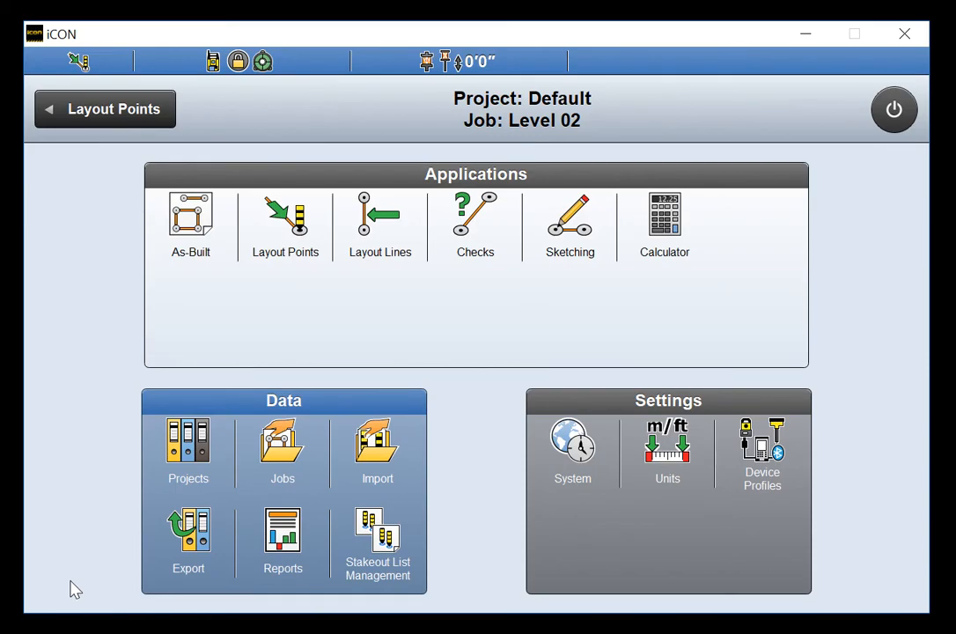
{"action": "left_click", "coordinate": [280, 245]}
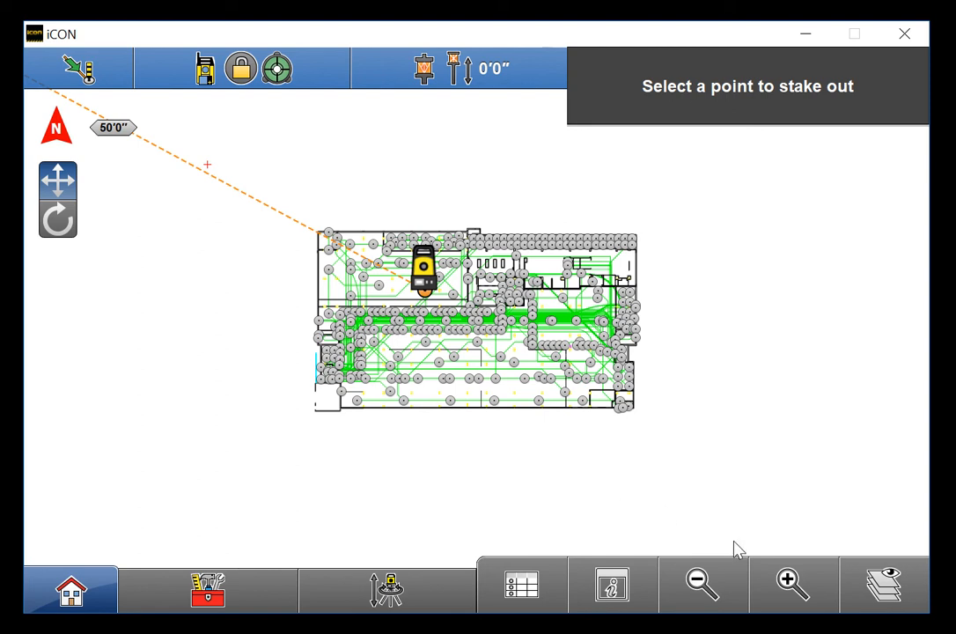
{"action": "left_click", "coordinate": [871, 581]}
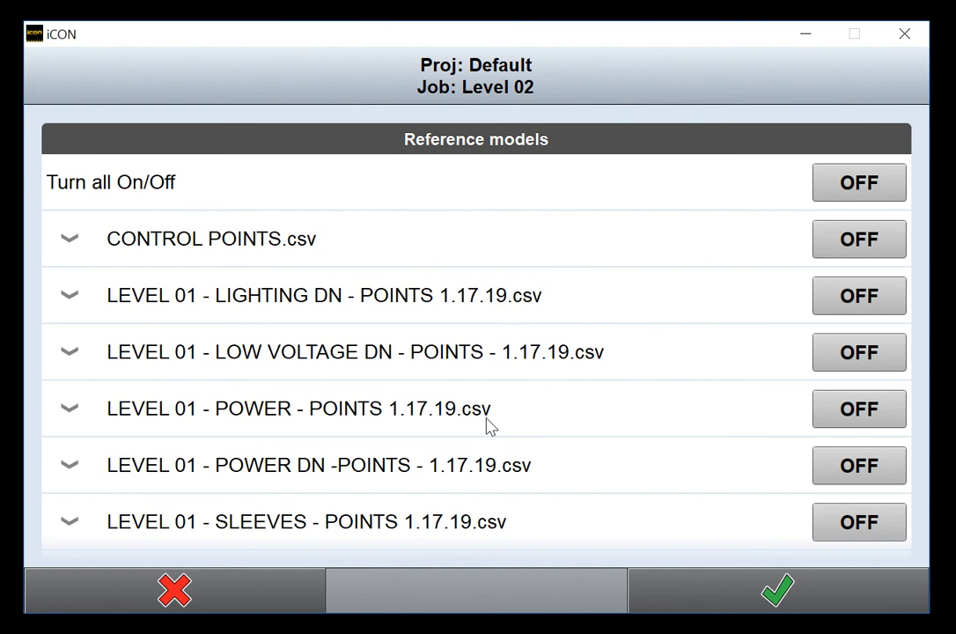
Review which reference models, DXF files and jobs are switched on or off for the Level 02 job.
{"action": "scroll", "coordinate": [490, 427], "scroll_direction": "down", "scroll_amount": 3}
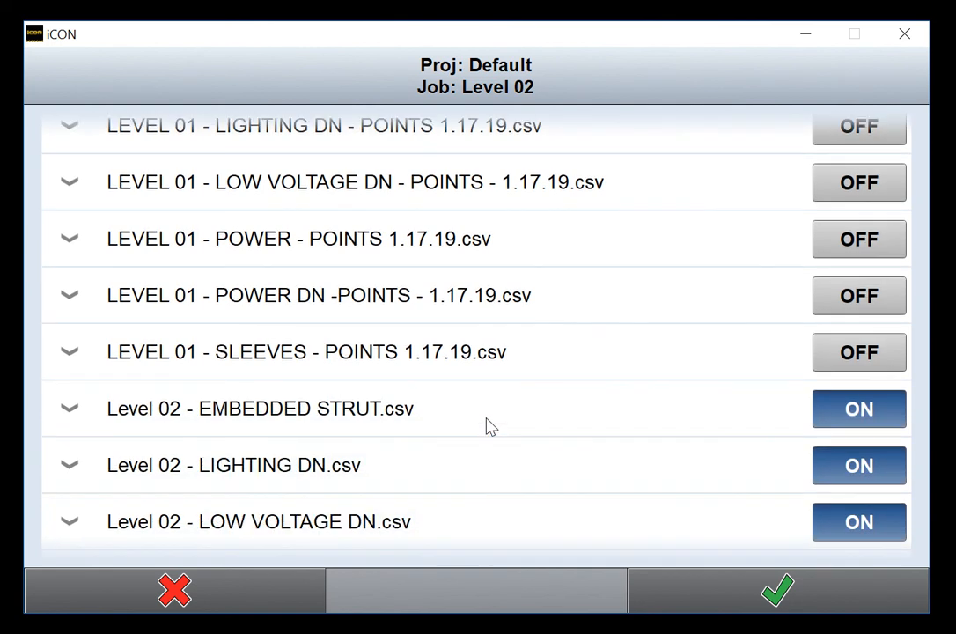
{"action": "scroll", "coordinate": [491, 427], "scroll_direction": "down", "scroll_amount": 4}
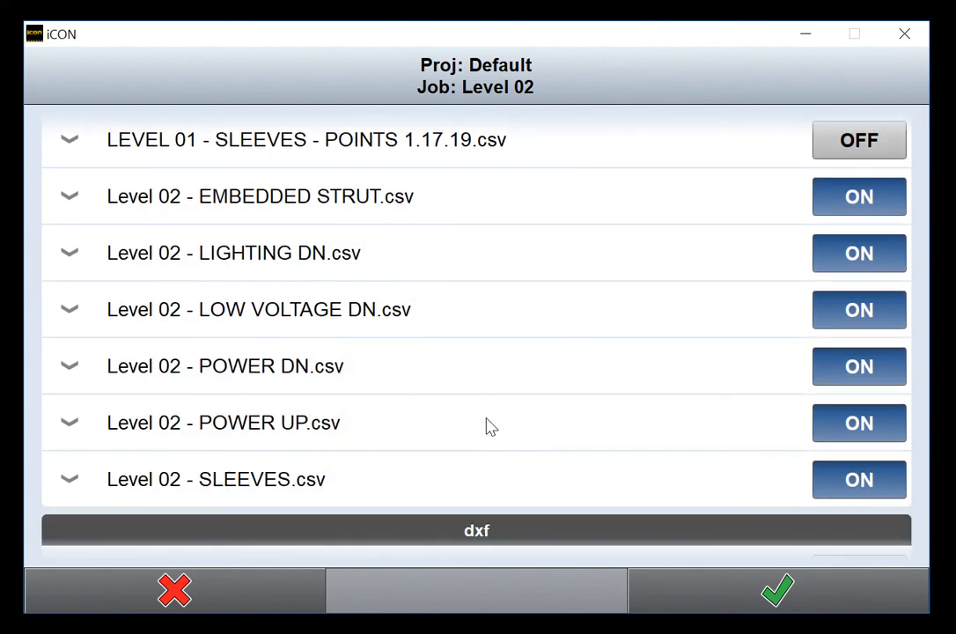
{"action": "scroll", "coordinate": [491, 427], "scroll_direction": "down", "scroll_amount": 2}
{"action": "scroll", "coordinate": [491, 426], "scroll_direction": "up", "scroll_amount": 8}
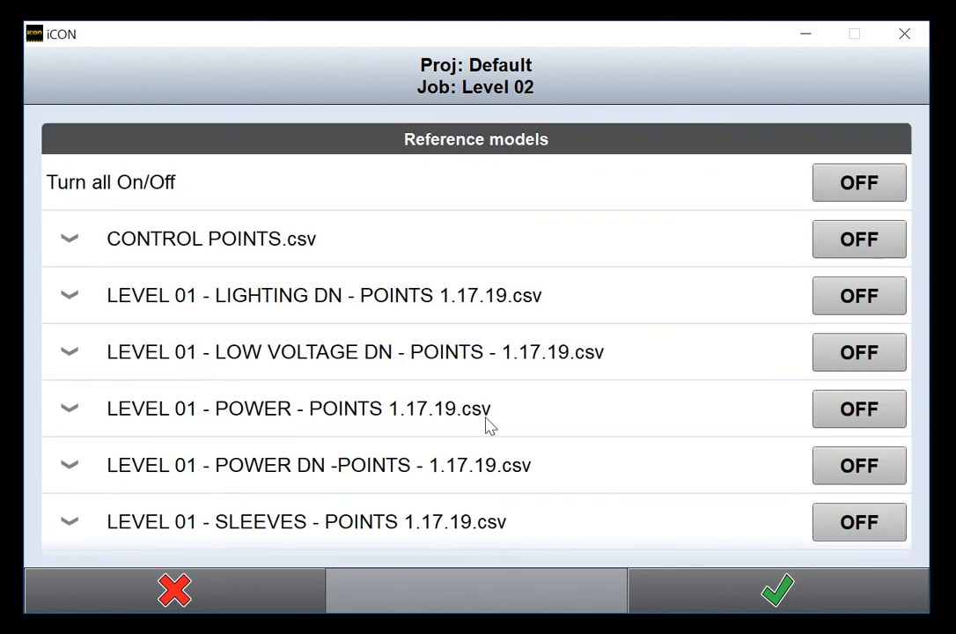
{"action": "scroll", "coordinate": [488, 427], "scroll_direction": "down", "scroll_amount": 1}
{"action": "scroll", "coordinate": [488, 426], "scroll_direction": "up", "scroll_amount": 1}
{"action": "scroll", "coordinate": [475, 413], "scroll_direction": "down", "scroll_amount": 10}
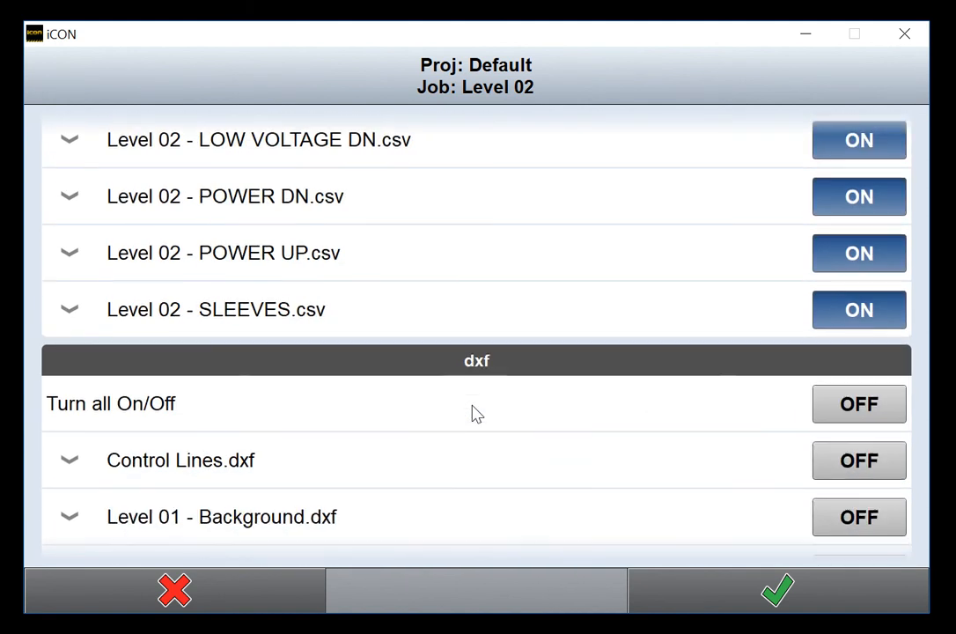
{"action": "scroll", "coordinate": [476, 413], "scroll_direction": "down", "scroll_amount": 3}
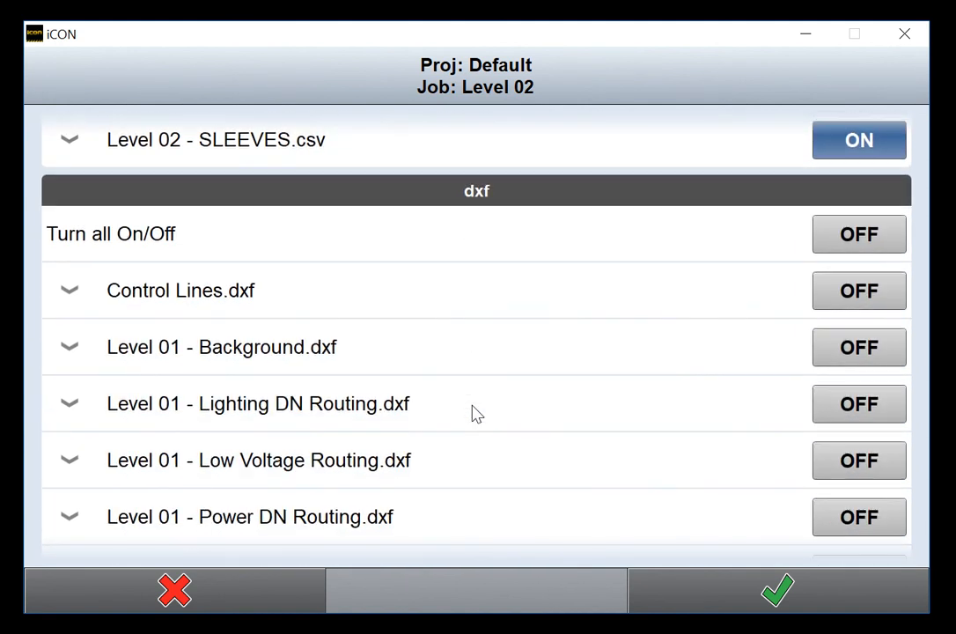
{"action": "scroll", "coordinate": [476, 413], "scroll_direction": "down", "scroll_amount": 13}
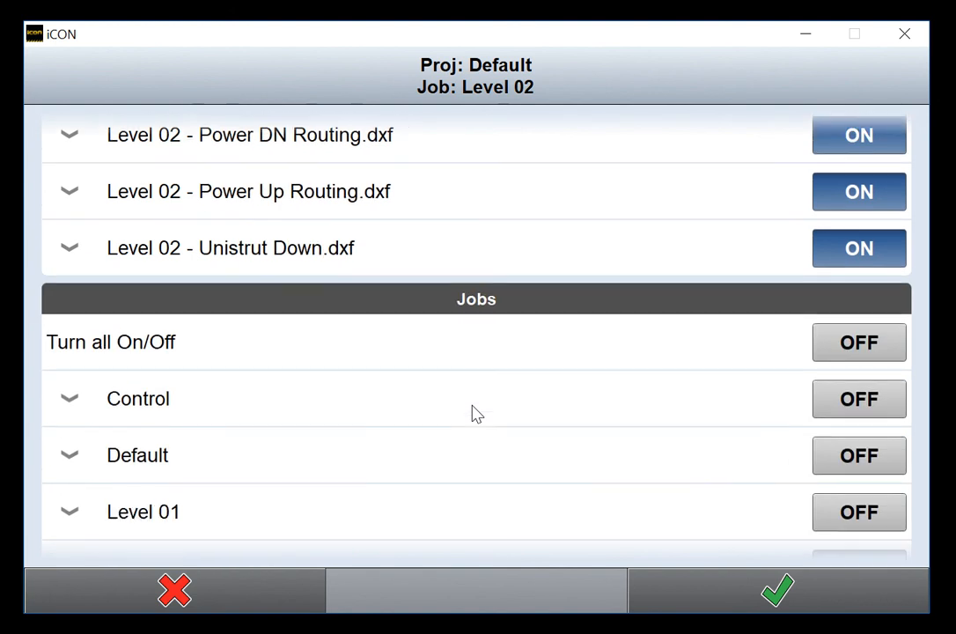
{"action": "scroll", "coordinate": [476, 413], "scroll_direction": "down", "scroll_amount": 1}
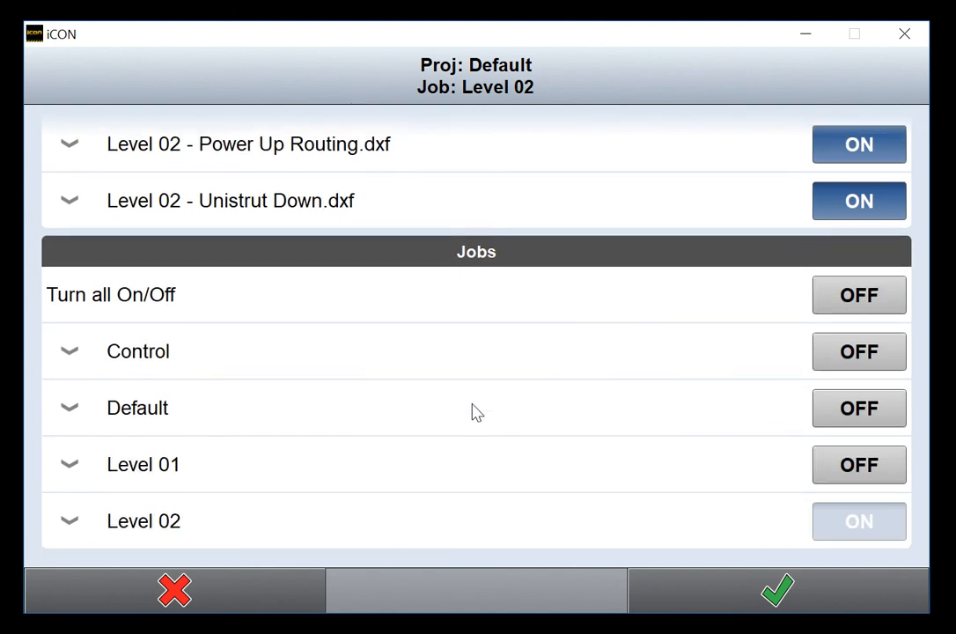
{"action": "scroll", "coordinate": [474, 413], "scroll_direction": "up", "scroll_amount": 2}
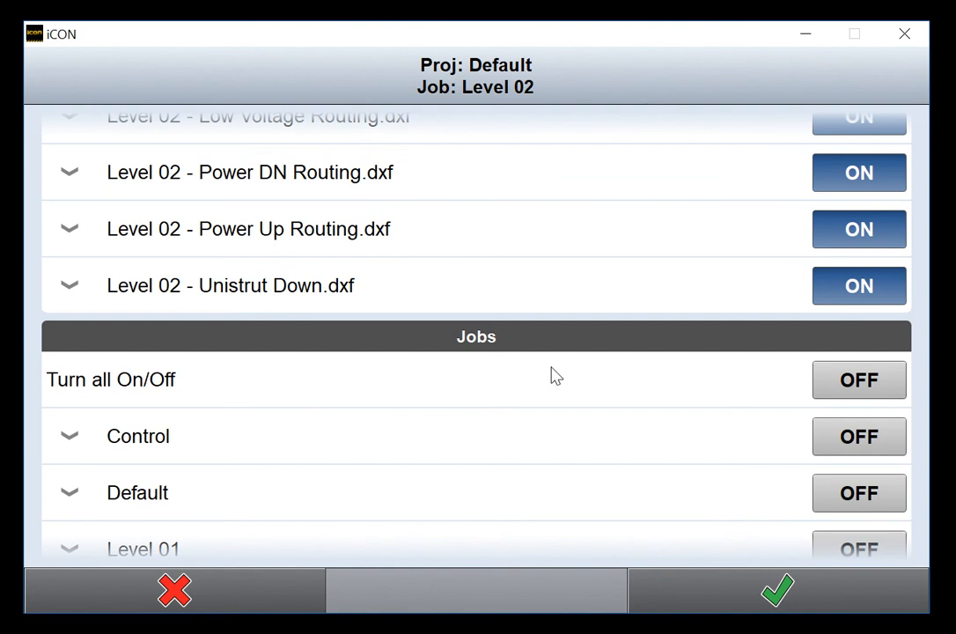
{"action": "scroll", "coordinate": [554, 375], "scroll_direction": "up", "scroll_amount": 1}
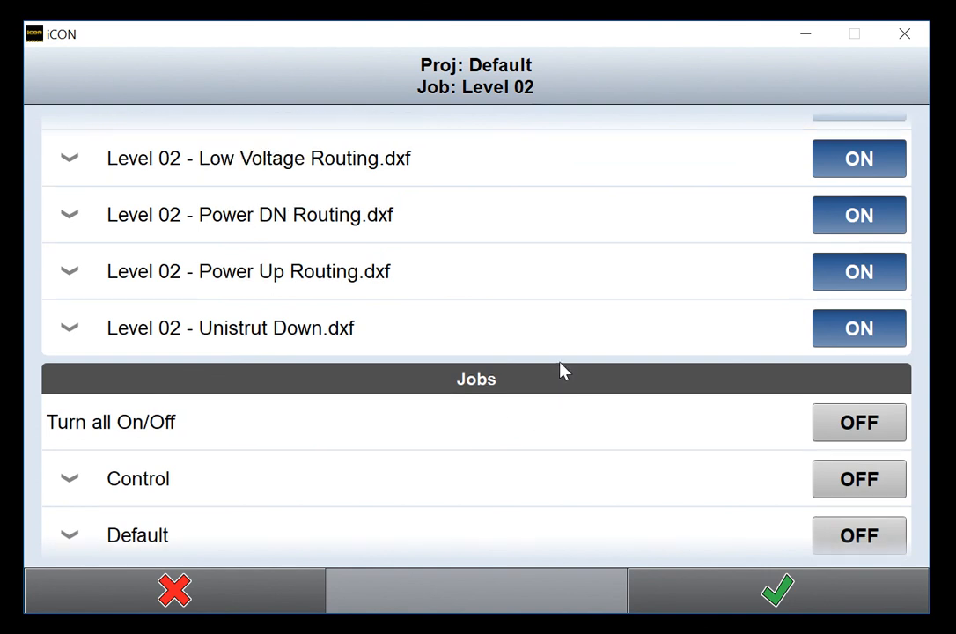
Turn on Control Lines.dxf and CONTROL POINTS.csv for the Level 02 job and apply the visibility changes.
{"action": "scroll", "coordinate": [636, 365], "scroll_direction": "up", "scroll_amount": 10}
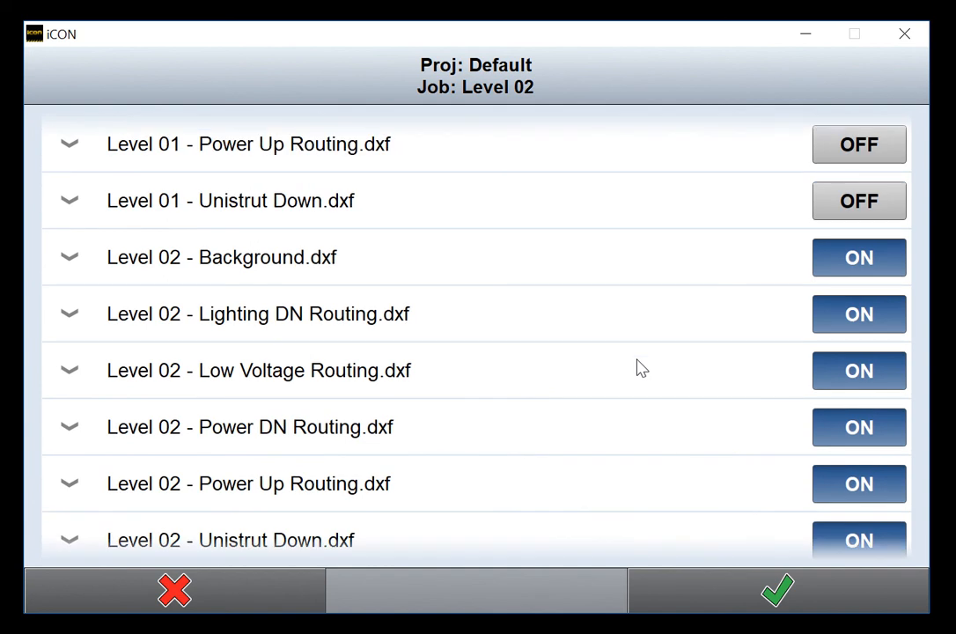
{"action": "scroll", "coordinate": [635, 367], "scroll_direction": "up", "scroll_amount": 5}
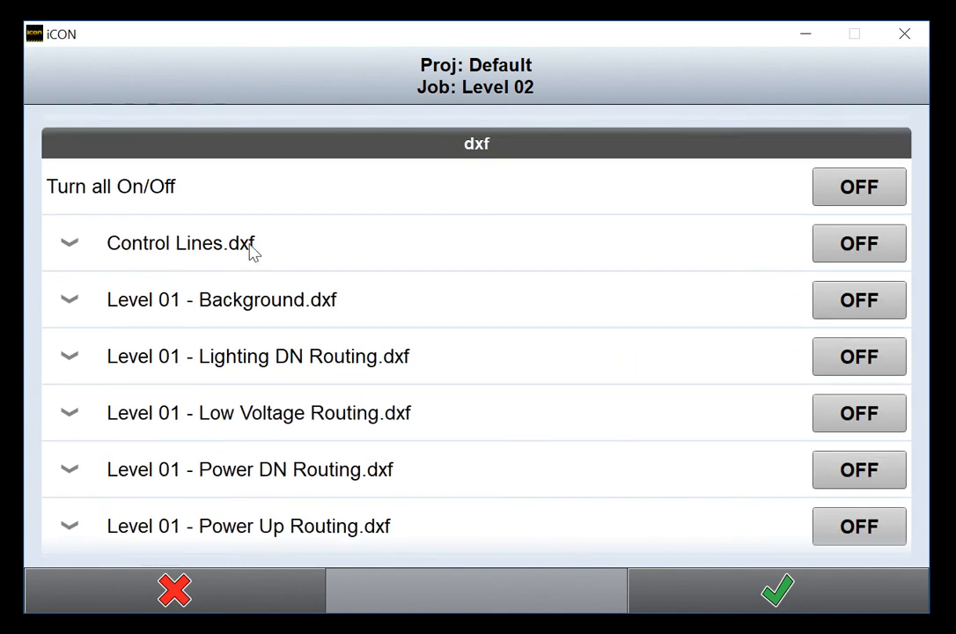
{"action": "left_click", "coordinate": [855, 255]}
{"action": "scroll", "coordinate": [295, 396], "scroll_direction": "up", "scroll_amount": 12}
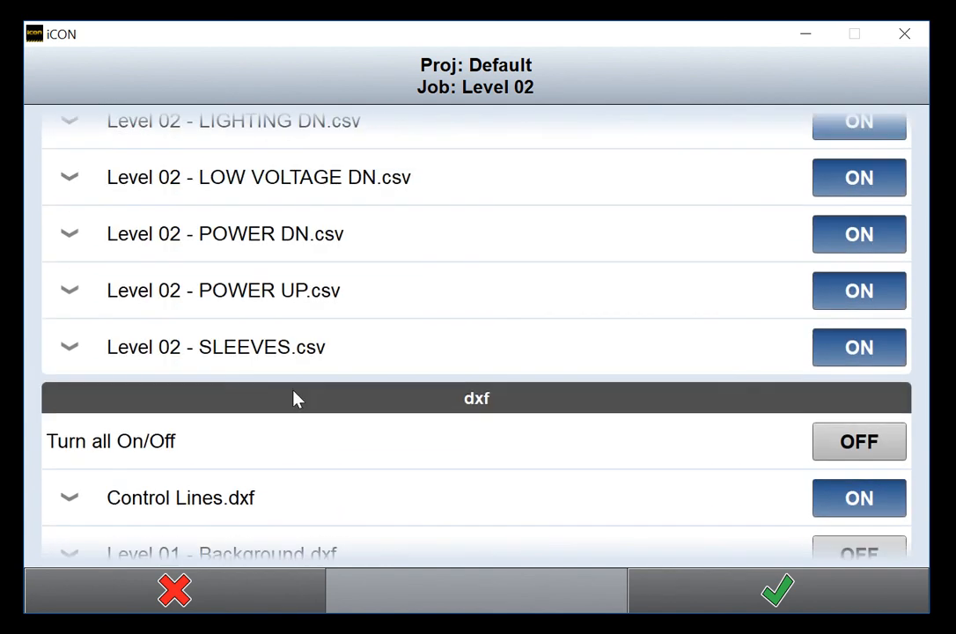
{"action": "scroll", "coordinate": [295, 397], "scroll_direction": "up", "scroll_amount": 5}
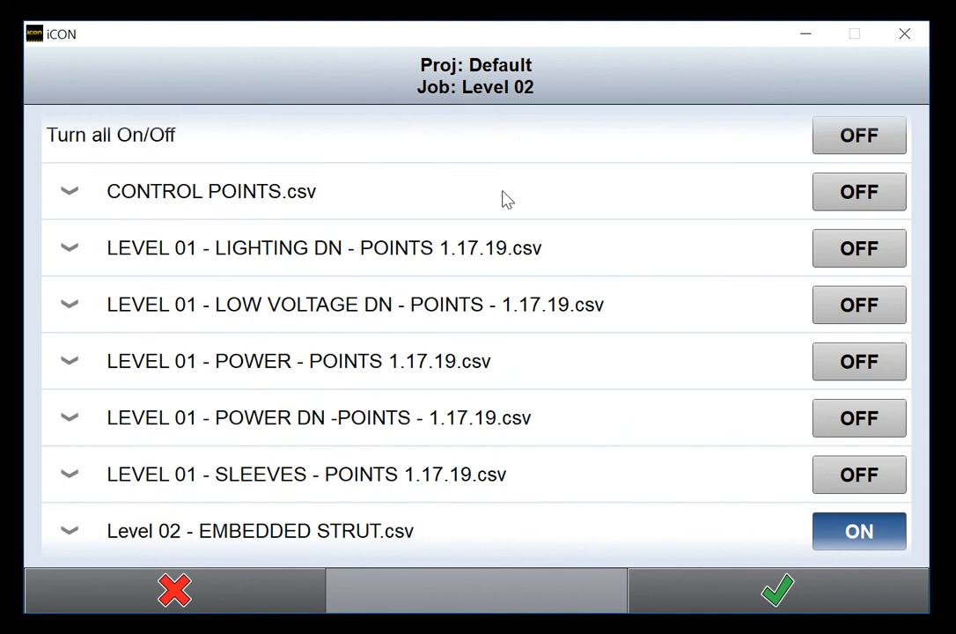
{"action": "left_click", "coordinate": [851, 195]}
{"action": "left_click", "coordinate": [778, 590]}
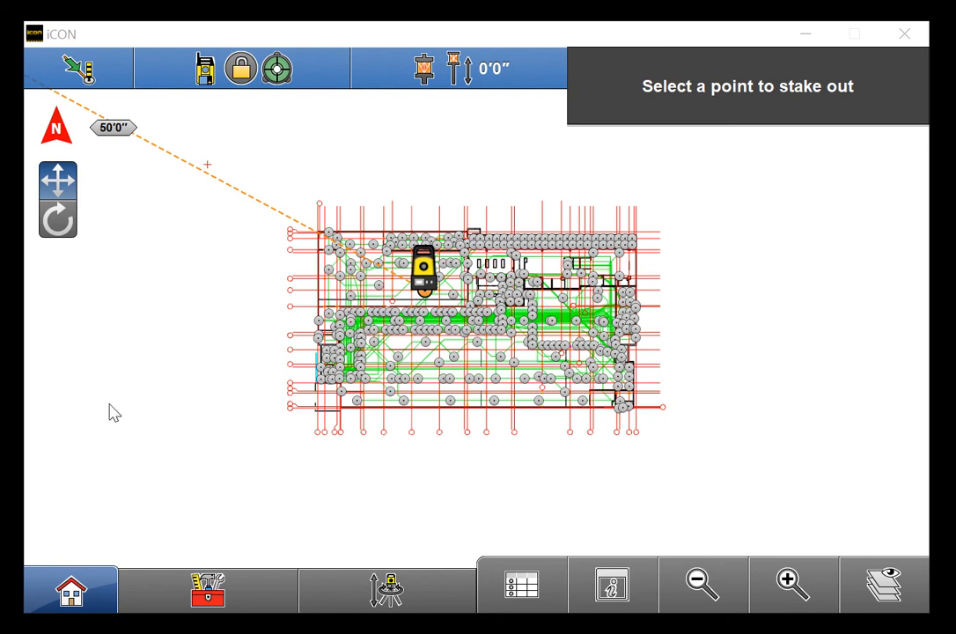
Make Control the active job and open its imported files.
{"action": "left_click", "coordinate": [81, 594]}
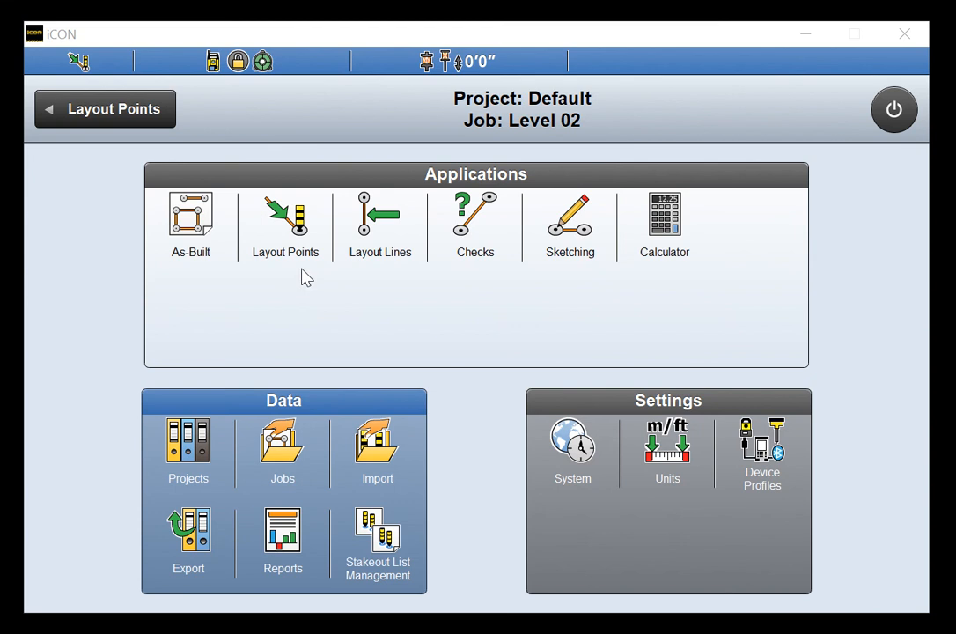
{"action": "left_click", "coordinate": [269, 464]}
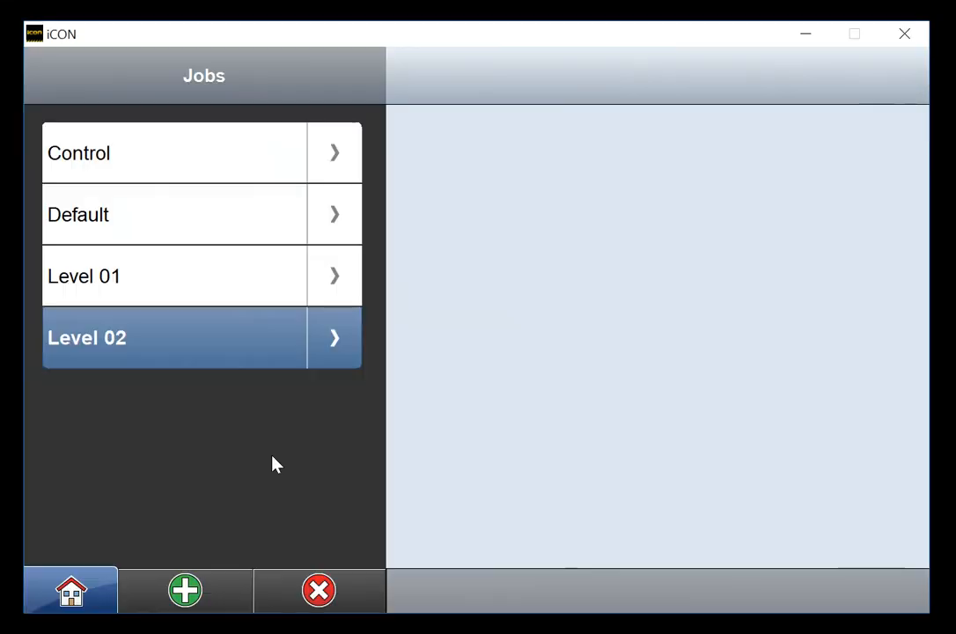
{"action": "left_click", "coordinate": [145, 172]}
{"action": "left_click", "coordinate": [373, 449]}
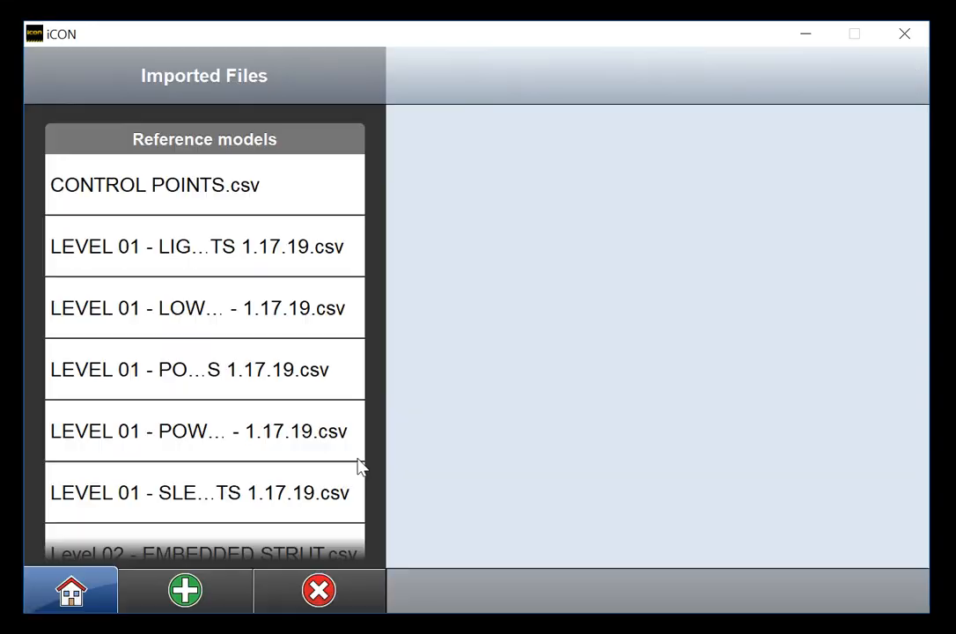
Import CONTROL POINTS.csv as a control file from the Concho Commons Control sub-folder in internal memory, keeping US Feet and the ID, N, E, Z, Code order.
{"action": "left_click", "coordinate": [185, 589]}
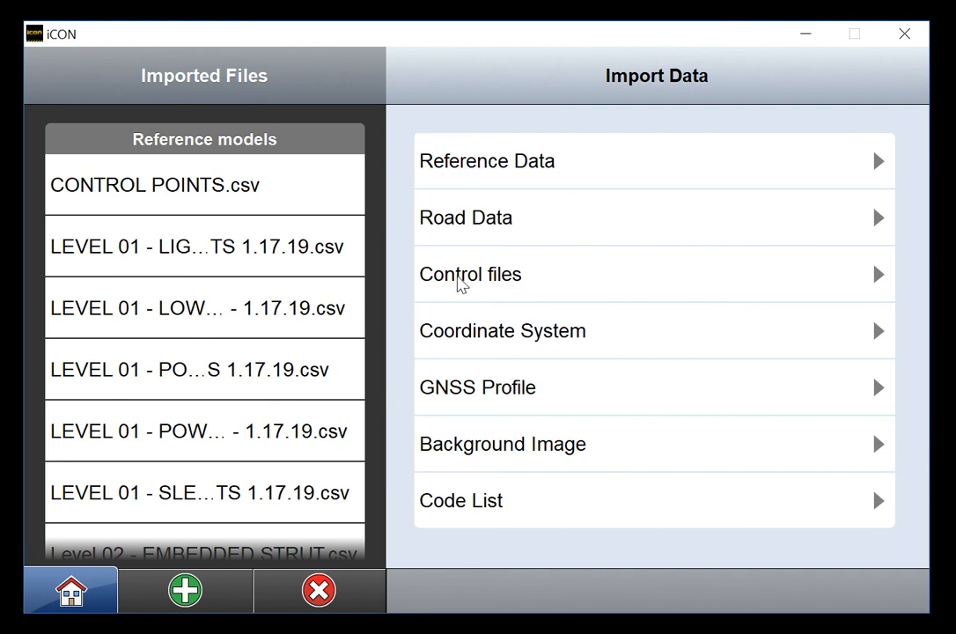
{"action": "left_click", "coordinate": [462, 282]}
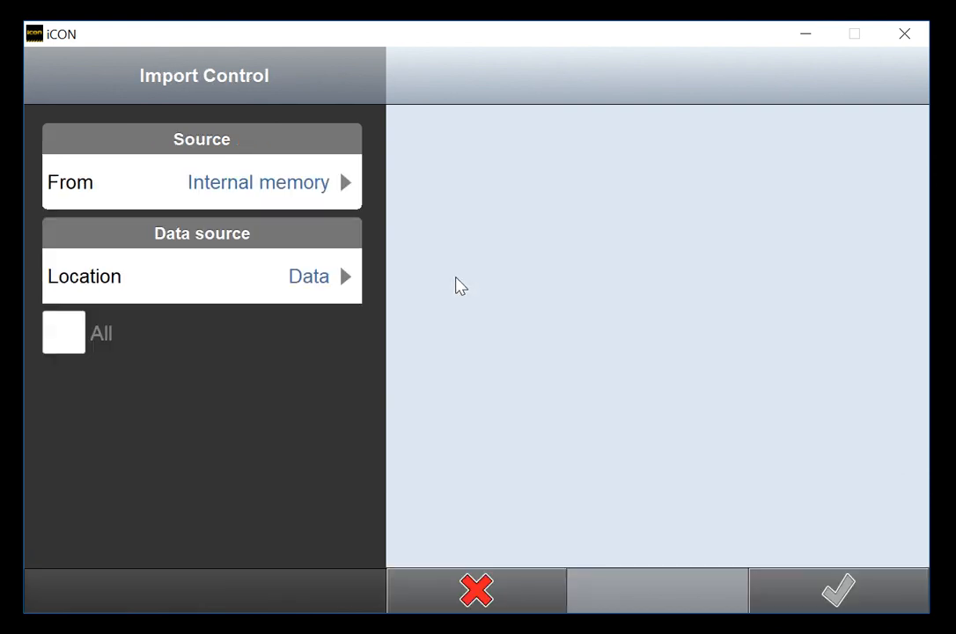
{"action": "left_click", "coordinate": [331, 289]}
{"action": "left_click", "coordinate": [512, 266]}
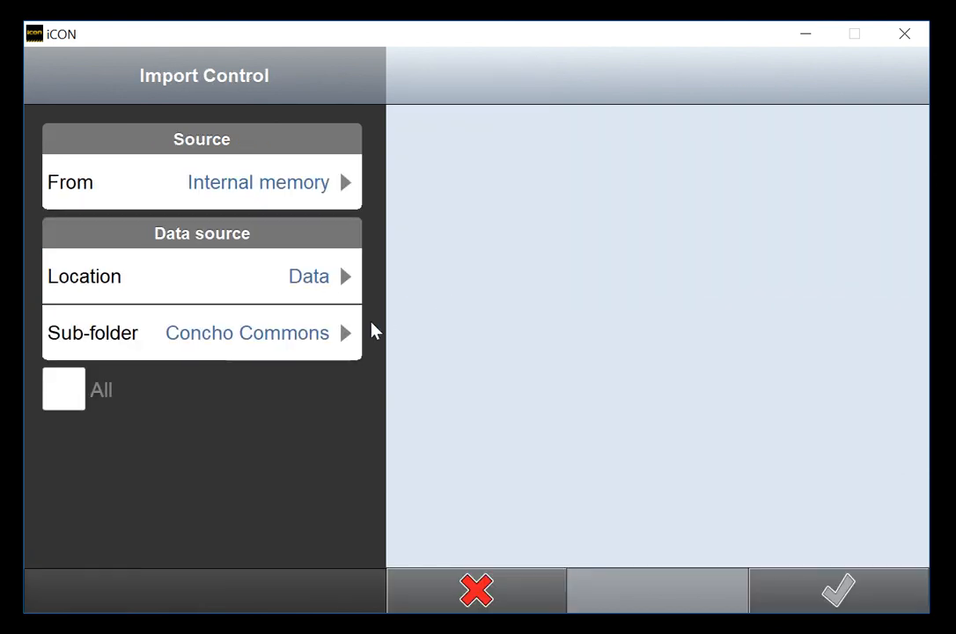
{"action": "left_click", "coordinate": [356, 331]}
{"action": "left_click", "coordinate": [496, 218]}
{"action": "left_click", "coordinate": [333, 476]}
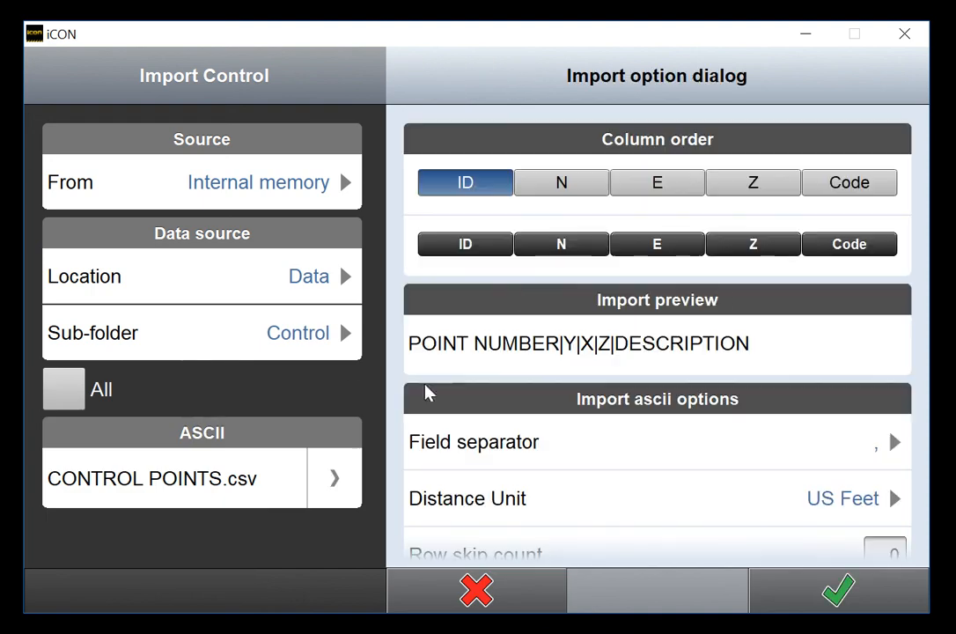
{"action": "left_click", "coordinate": [811, 602]}
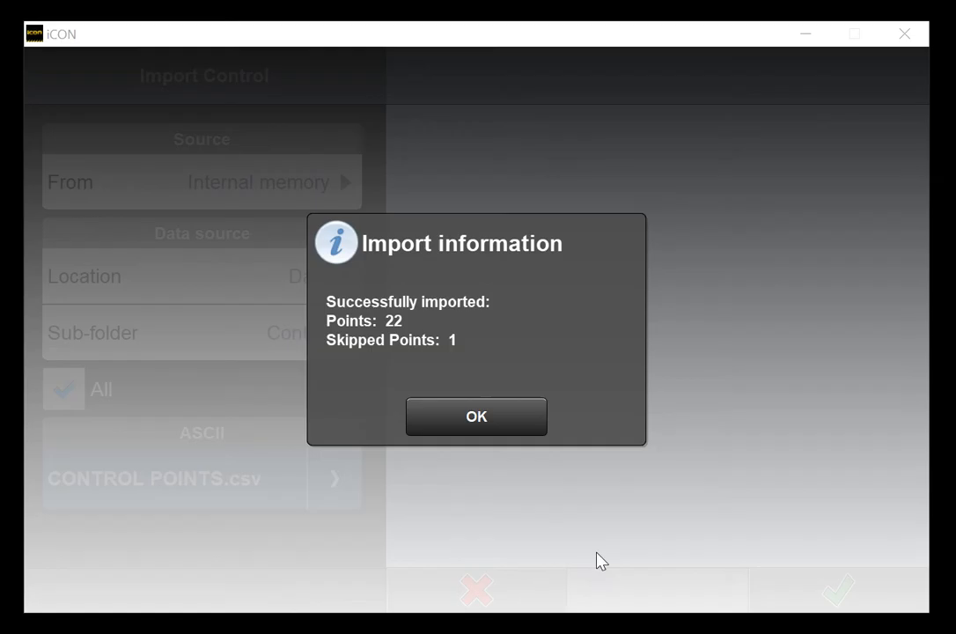
{"action": "left_click", "coordinate": [520, 426]}
Check the imported control points on the Control job's Layout Points map and return to the home screen.
{"action": "left_click", "coordinate": [70, 590]}
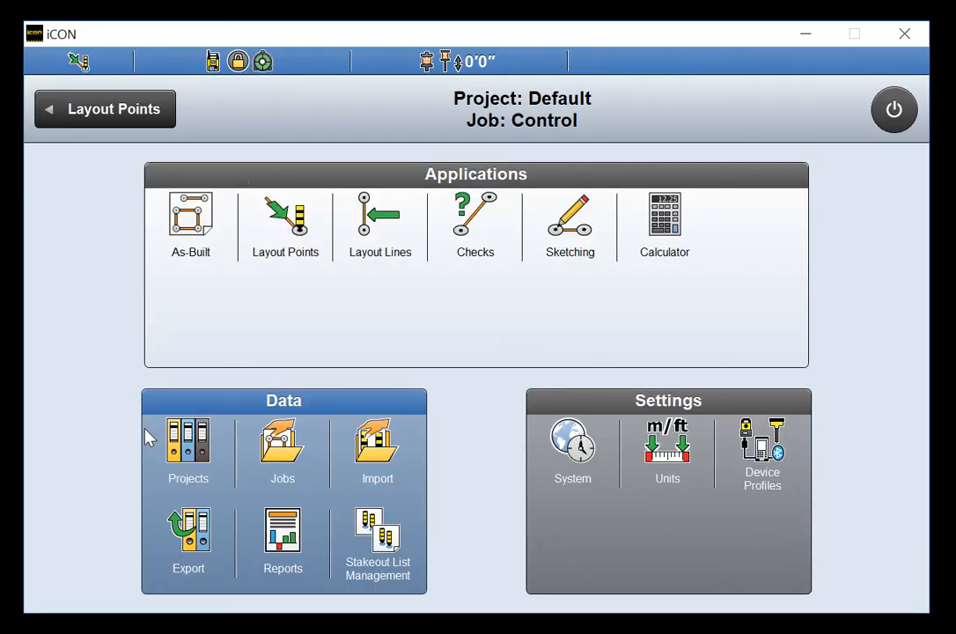
{"action": "left_click", "coordinate": [282, 224]}
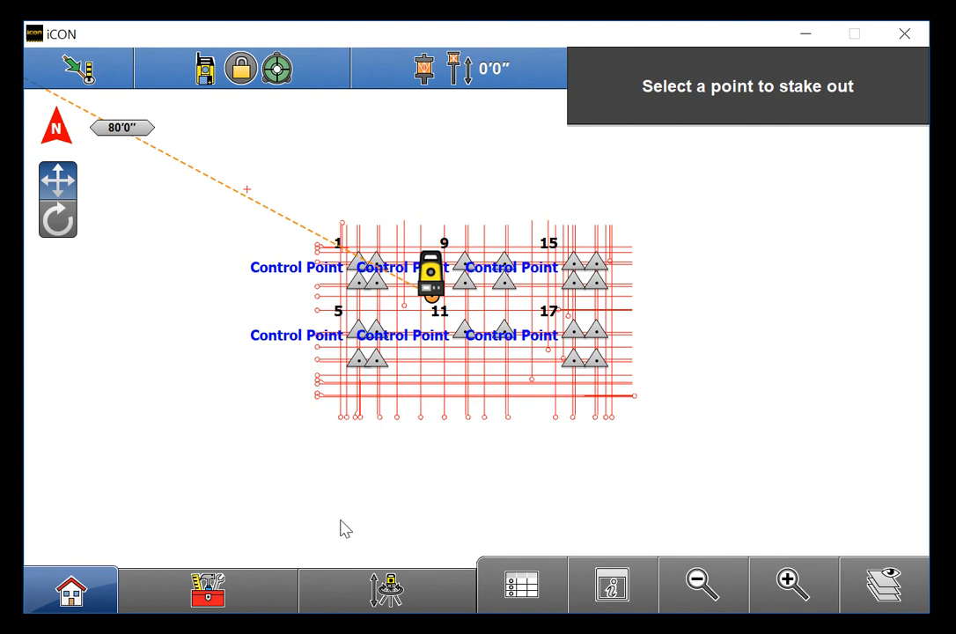
{"action": "left_click", "coordinate": [93, 597]}
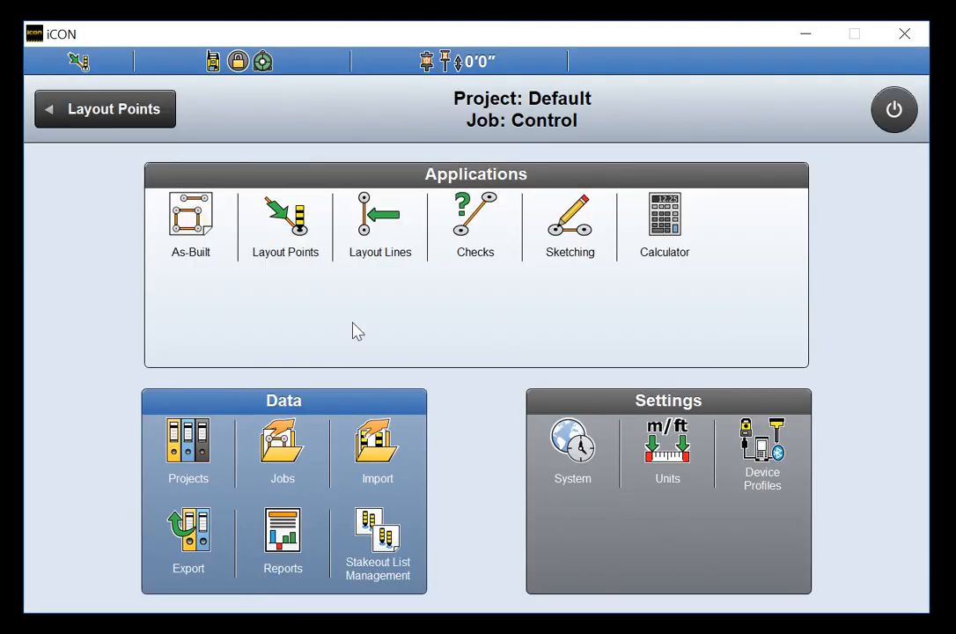
Make Level 02 the active job and open Layout Points.
{"action": "left_click", "coordinate": [274, 440]}
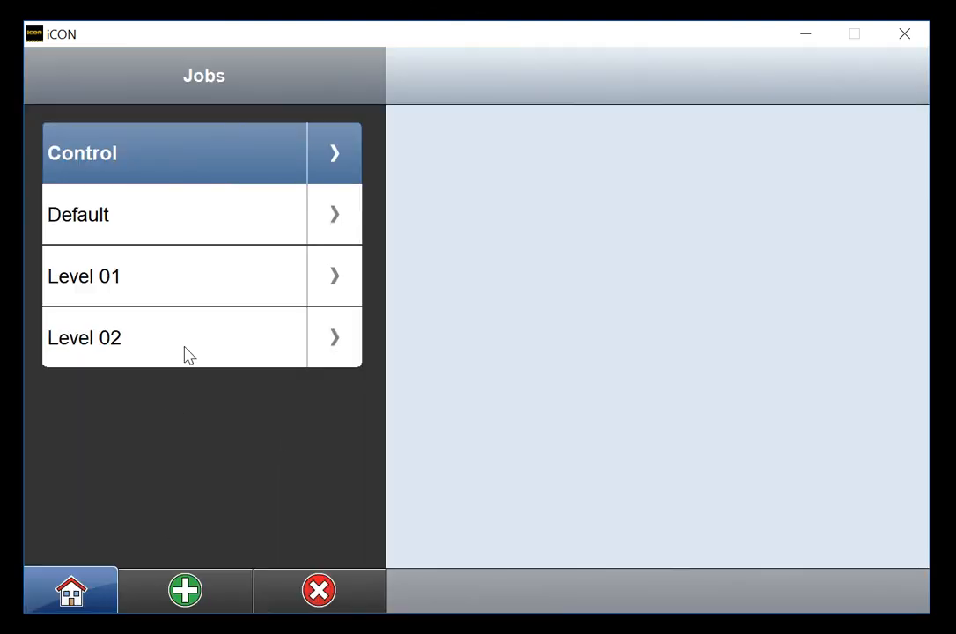
{"action": "left_click", "coordinate": [185, 352]}
{"action": "left_click", "coordinate": [287, 225]}
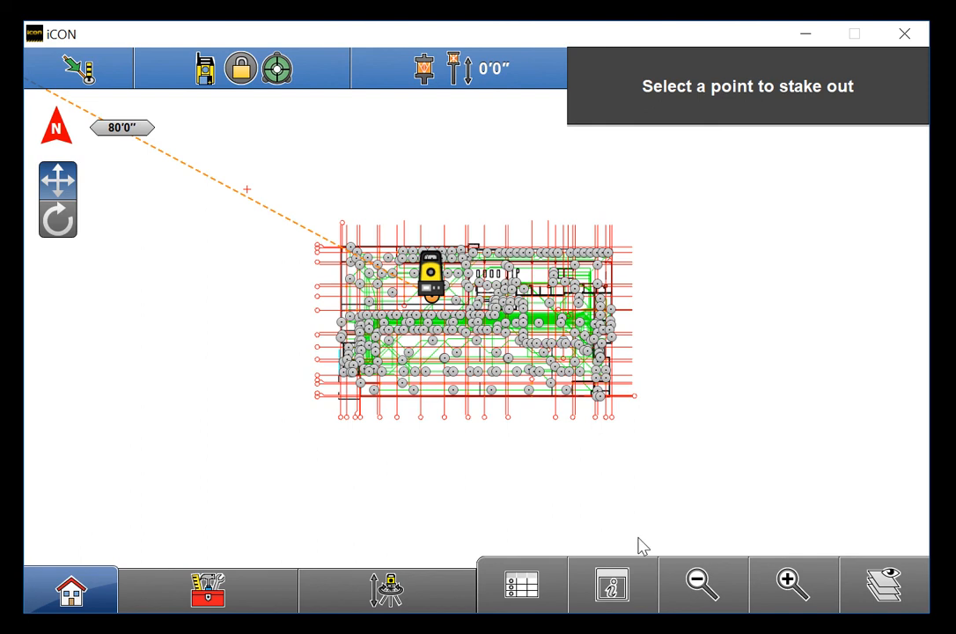
Turn on the CONTROL POINTS.csv control file for the Level 02 job and apply the visibility change.
{"action": "left_click", "coordinate": [874, 592]}
{"action": "scroll", "coordinate": [569, 405], "scroll_direction": "down", "scroll_amount": 5}
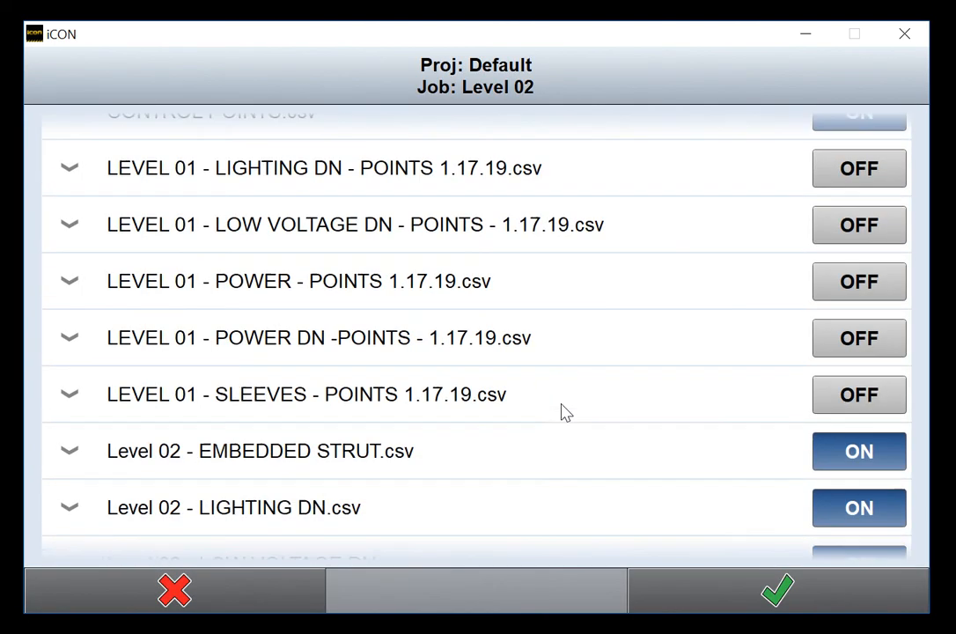
{"action": "scroll", "coordinate": [563, 415], "scroll_direction": "down", "scroll_amount": 3}
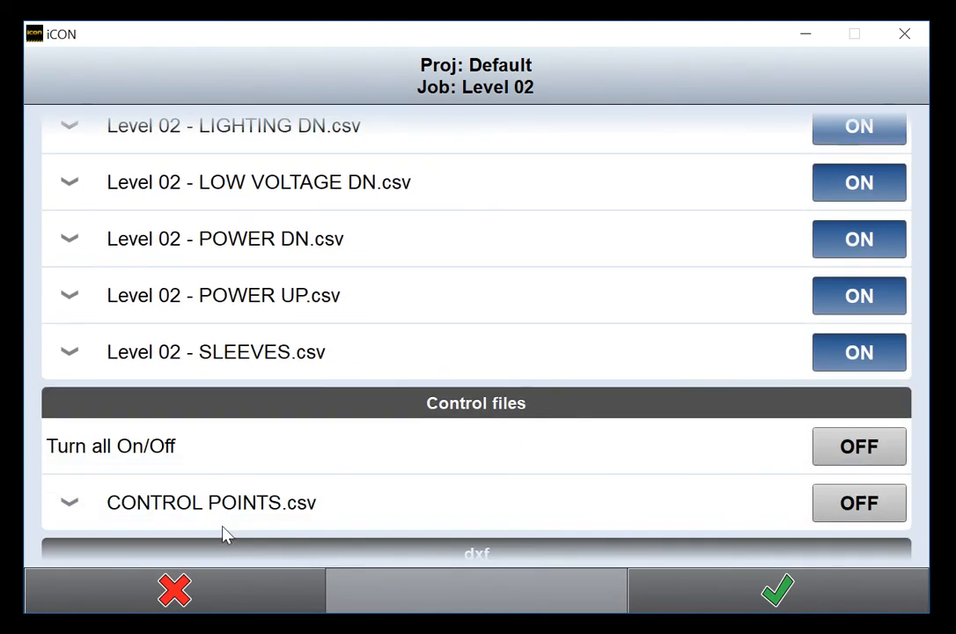
{"action": "left_click", "coordinate": [823, 515]}
{"action": "left_click", "coordinate": [788, 590]}
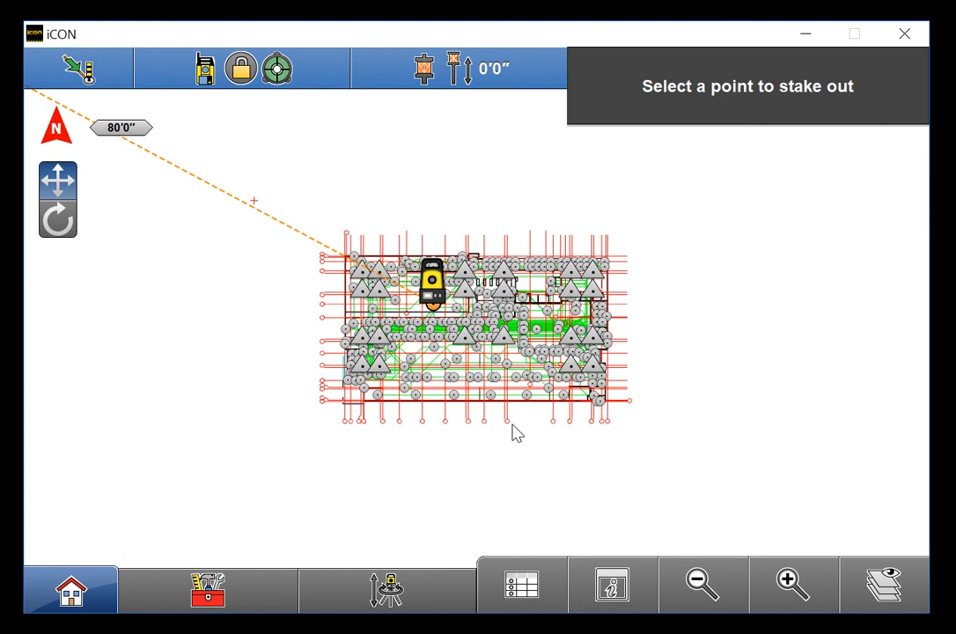
Turn off the Level 02 embedded strut, lighting, low voltage, power DN, power UP and sleeves reference models and apply the changes.
{"action": "left_click", "coordinate": [904, 608]}
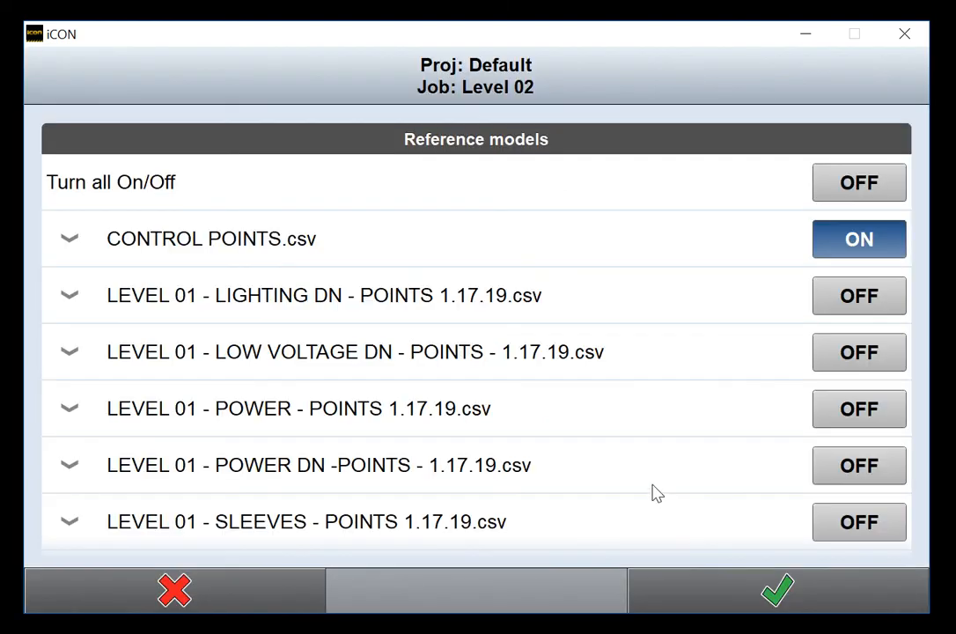
{"action": "scroll", "coordinate": [656, 493], "scroll_direction": "down", "scroll_amount": 5}
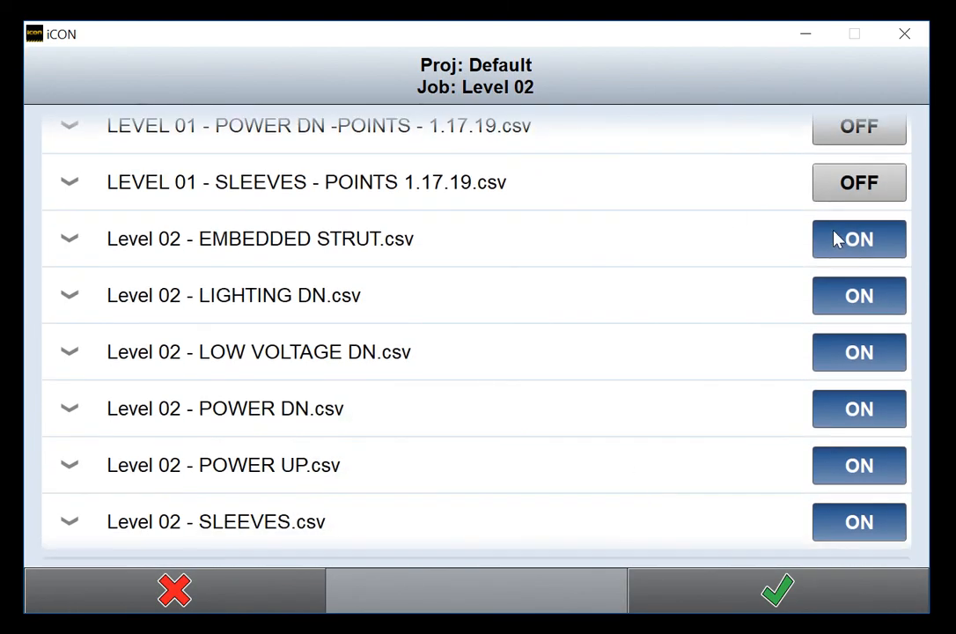
{"action": "left_click", "coordinate": [836, 240]}
{"action": "left_click", "coordinate": [851, 296]}
{"action": "left_click", "coordinate": [851, 353]}
{"action": "left_click", "coordinate": [851, 412]}
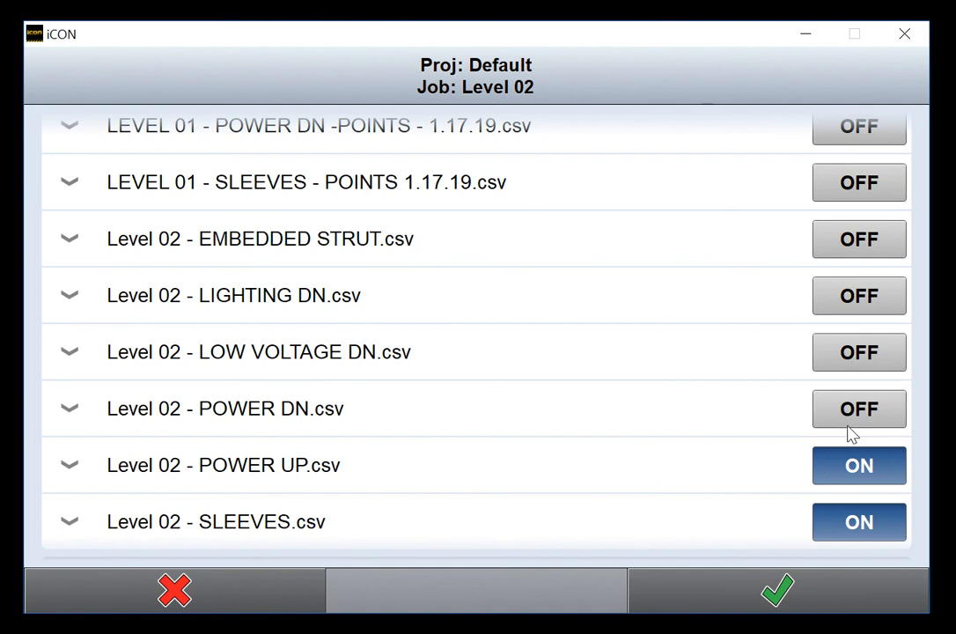
{"action": "left_click", "coordinate": [845, 465]}
{"action": "left_click", "coordinate": [849, 519]}
{"action": "scroll", "coordinate": [704, 493], "scroll_direction": "down", "scroll_amount": 2}
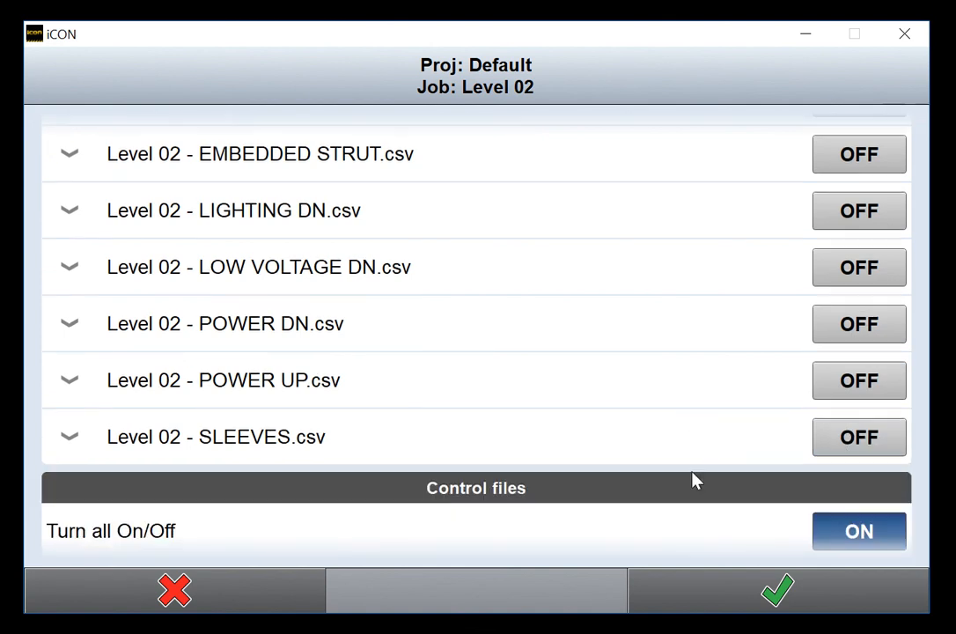
{"action": "left_click", "coordinate": [778, 587]}
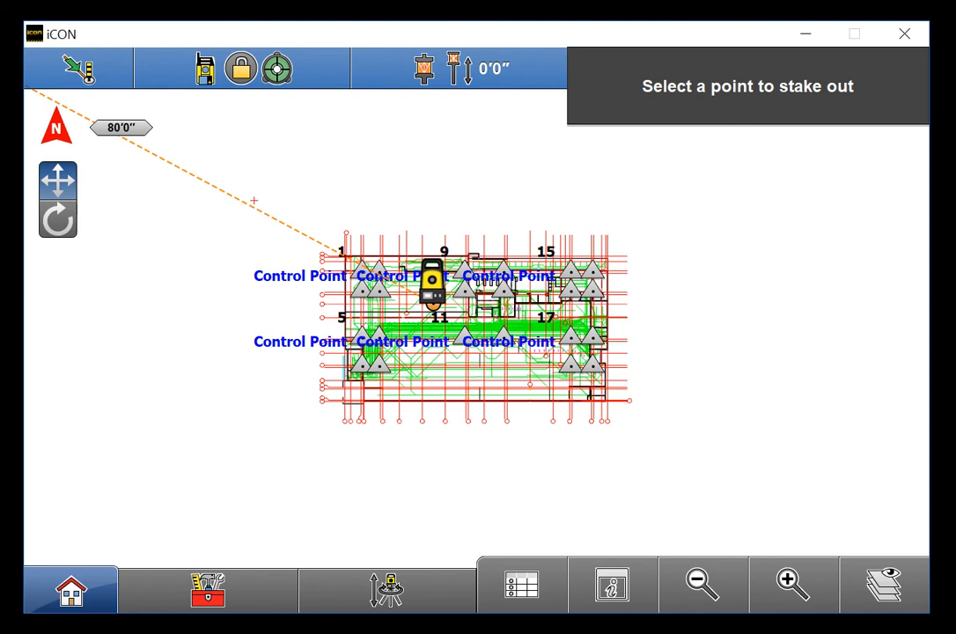
Turn all six Level 02 reference models, from EMBEDDED STRUT.csv to SLEEVES.csv, back on and apply the changes.
{"action": "left_click", "coordinate": [884, 583]}
{"action": "scroll", "coordinate": [789, 368], "scroll_direction": "down", "scroll_amount": 5}
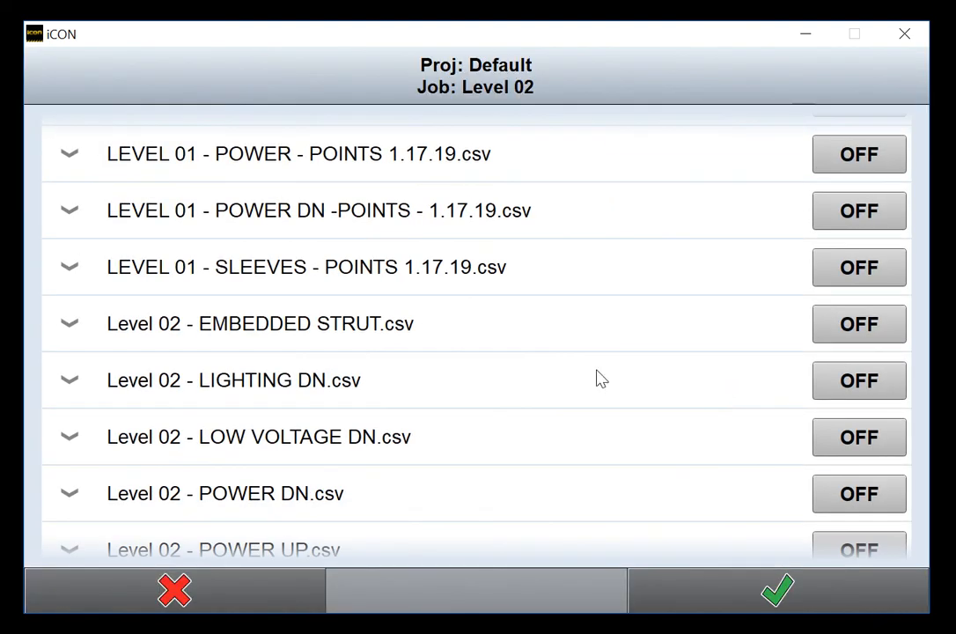
{"action": "left_click", "coordinate": [864, 327]}
{"action": "left_click", "coordinate": [867, 380]}
{"action": "left_click", "coordinate": [854, 437]}
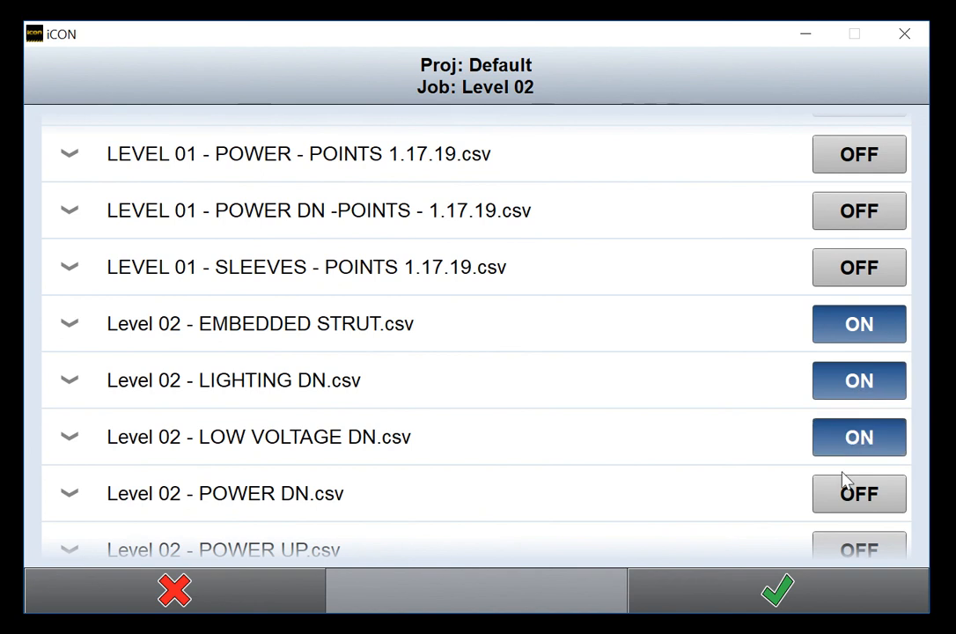
{"action": "left_click", "coordinate": [842, 480]}
{"action": "scroll", "coordinate": [673, 462], "scroll_direction": "down", "scroll_amount": 2}
{"action": "left_click", "coordinate": [834, 468]}
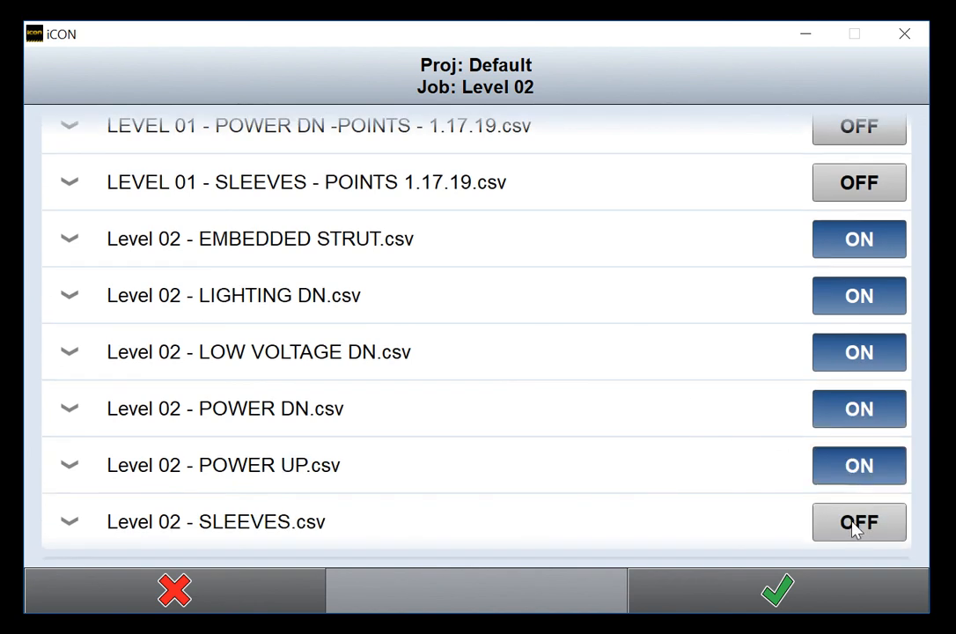
{"action": "left_click", "coordinate": [854, 526]}
{"action": "scroll", "coordinate": [691, 500], "scroll_direction": "down", "scroll_amount": 3}
{"action": "left_click", "coordinate": [774, 589]}
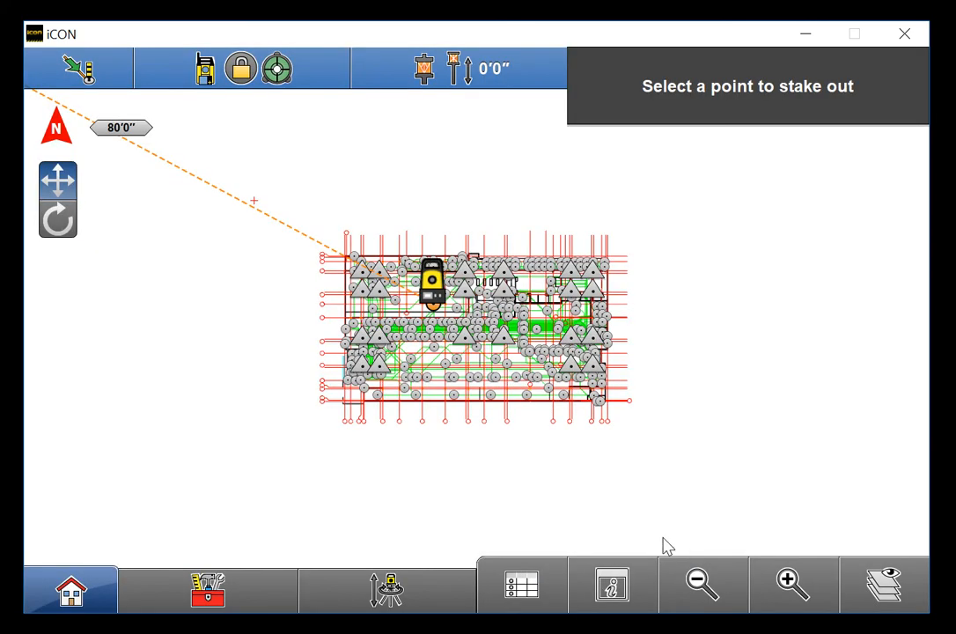
Hide the CONTROL POINTS.csv reference model, the CONTROL POINTS.csv control file and Control Lines.dxf for the Level 02 job and apply.
{"action": "left_click", "coordinate": [867, 581]}
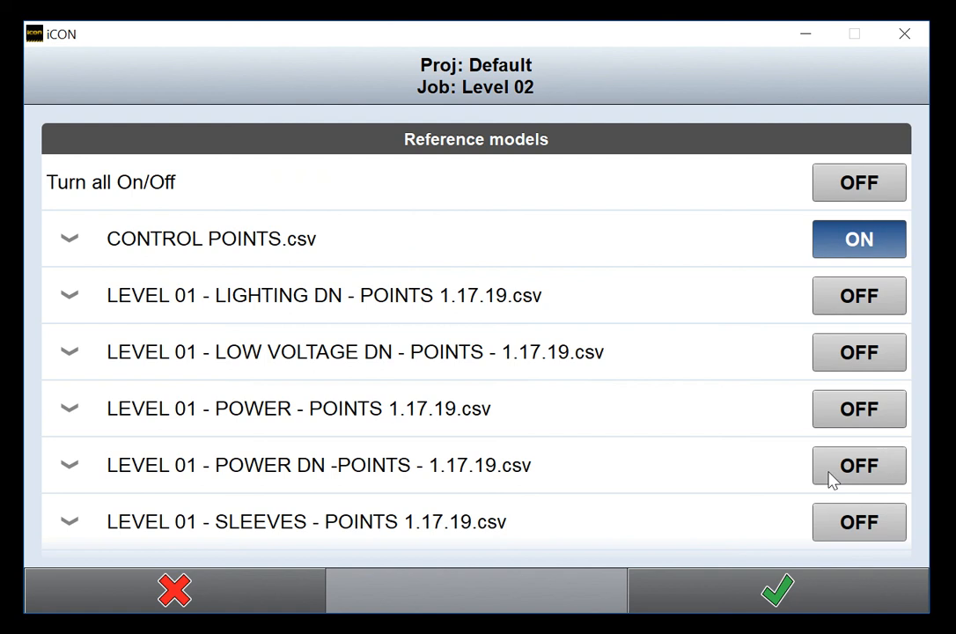
{"action": "left_click", "coordinate": [836, 256]}
{"action": "scroll", "coordinate": [734, 330], "scroll_direction": "down", "scroll_amount": 3}
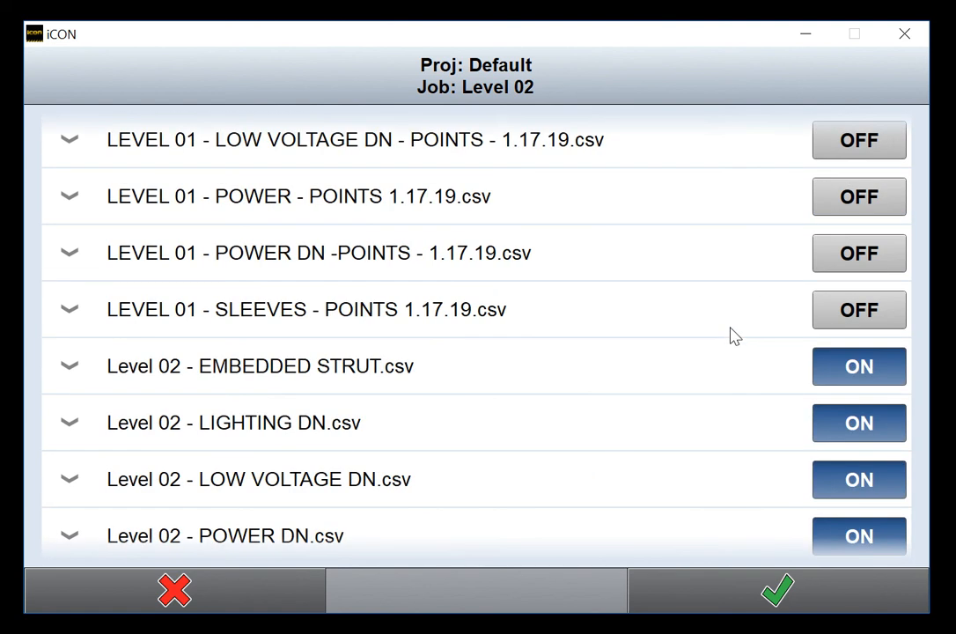
{"action": "scroll", "coordinate": [733, 336], "scroll_direction": "down", "scroll_amount": 5}
{"action": "left_click", "coordinate": [860, 420]}
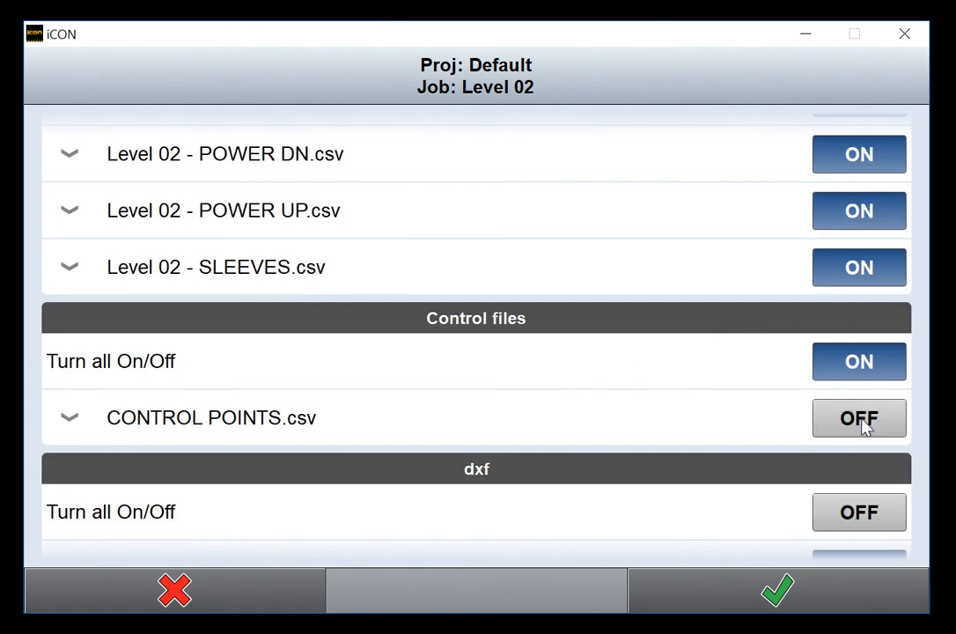
{"action": "scroll", "coordinate": [865, 427], "scroll_direction": "down", "scroll_amount": 3}
{"action": "left_click", "coordinate": [858, 401]}
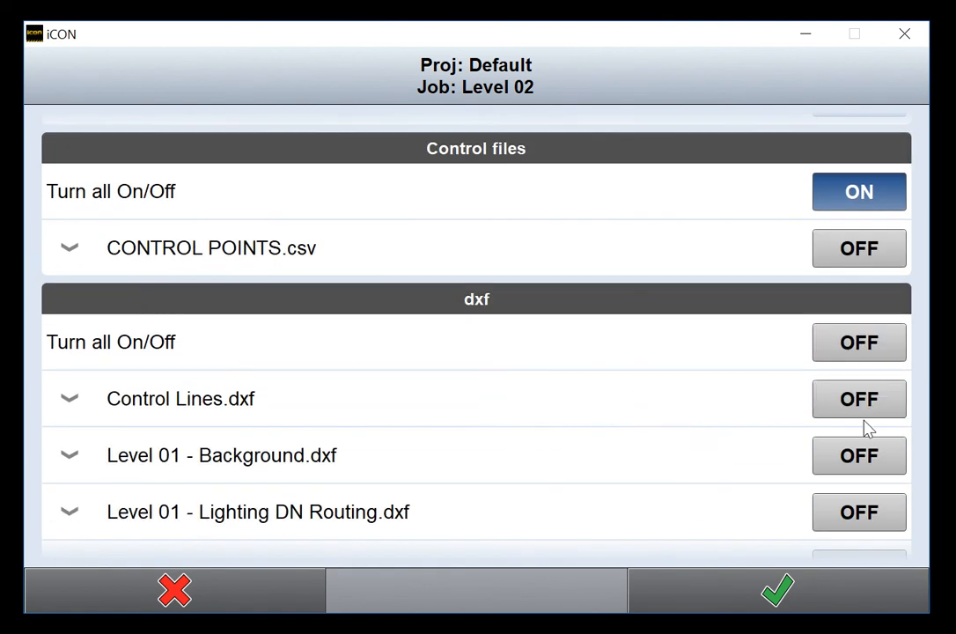
{"action": "left_click", "coordinate": [778, 591]}
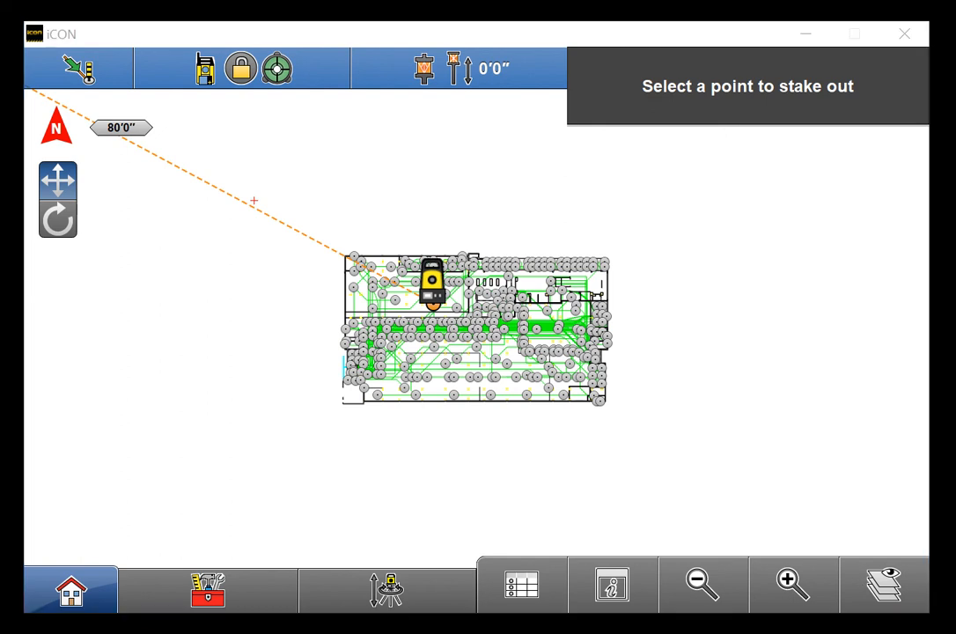
Switch the active job from Level 02 to Control and open its Layout Points map.
{"action": "left_click", "coordinate": [72, 591]}
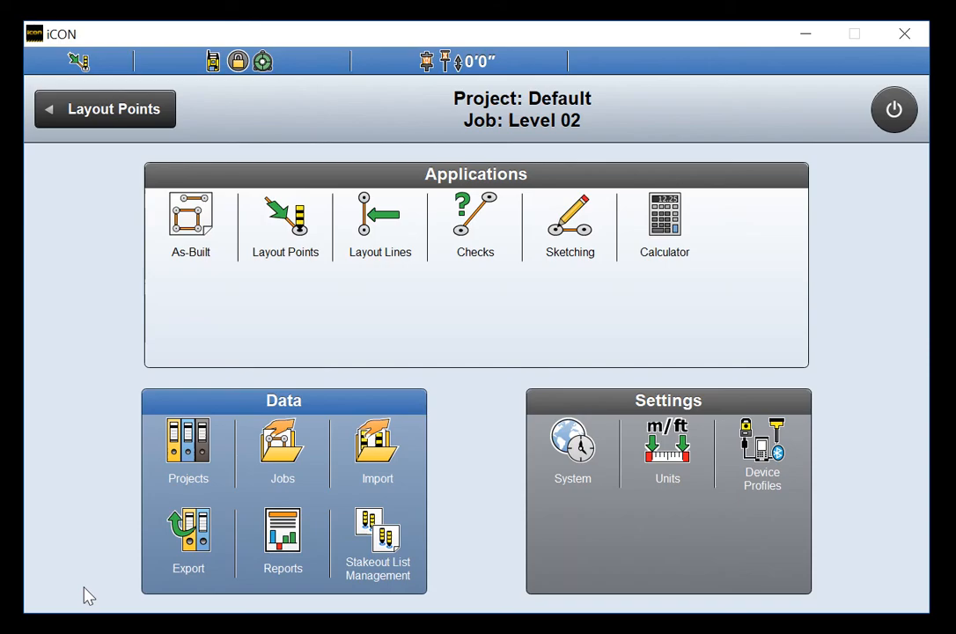
{"action": "left_click", "coordinate": [284, 224]}
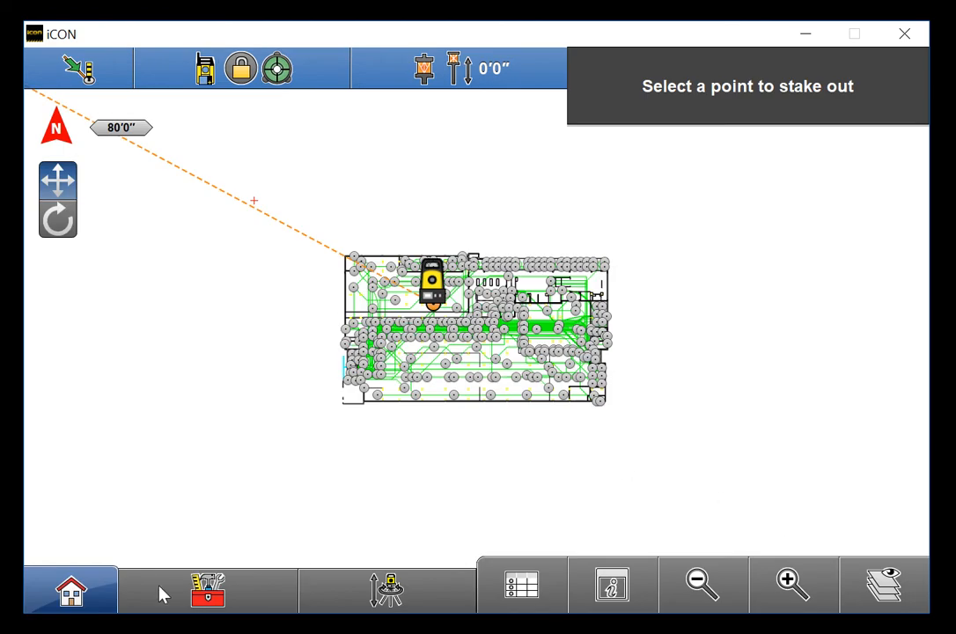
{"action": "left_click", "coordinate": [102, 591]}
{"action": "left_click", "coordinate": [293, 471]}
{"action": "left_click", "coordinate": [238, 159]}
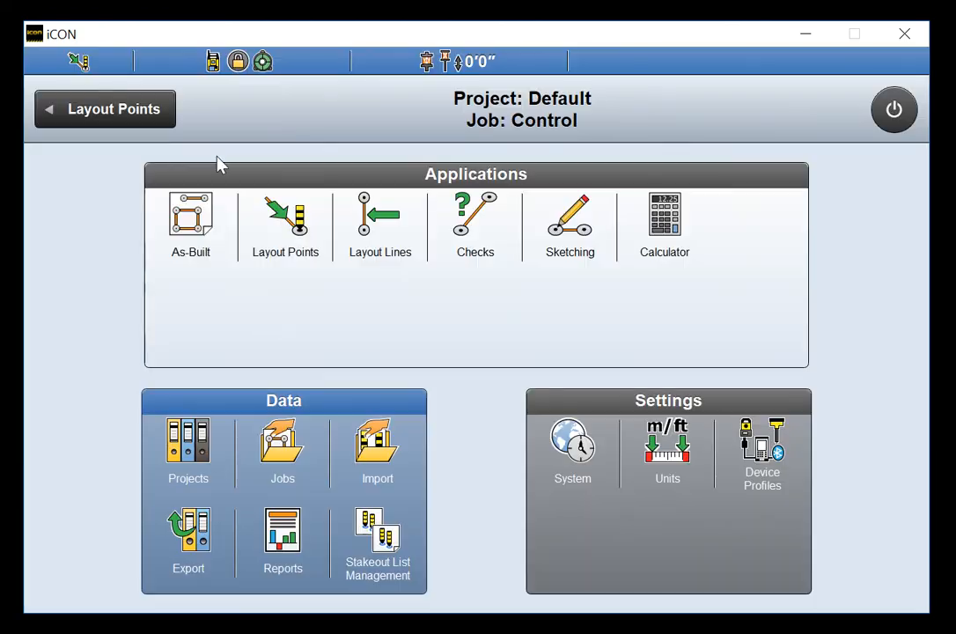
{"action": "left_click", "coordinate": [301, 234]}
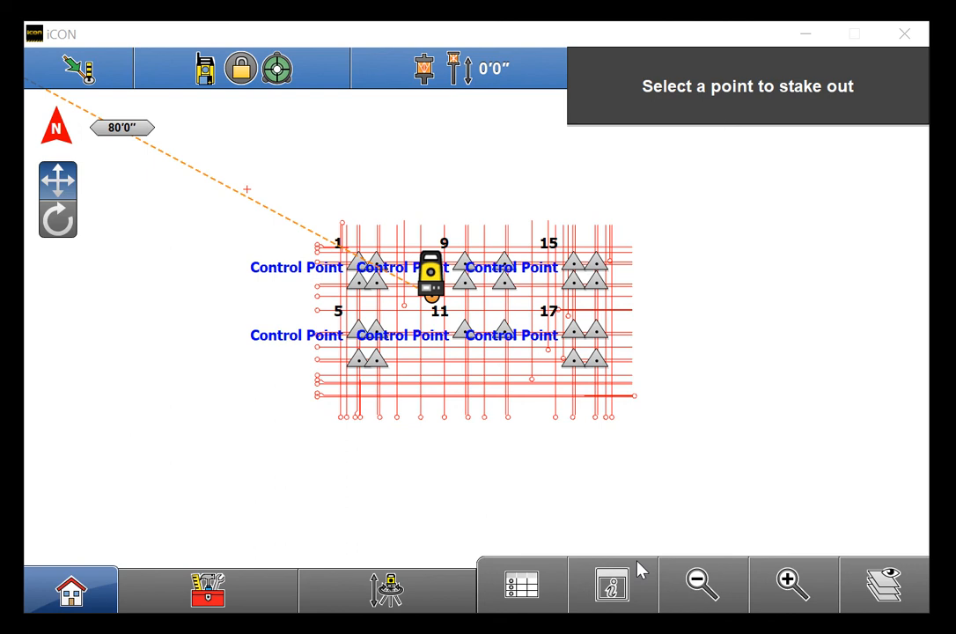
Select control point 1 on the Control job's layout map to list the elements at that location.
{"action": "left_click", "coordinate": [791, 580]}
{"action": "left_click", "coordinate": [791, 580]}
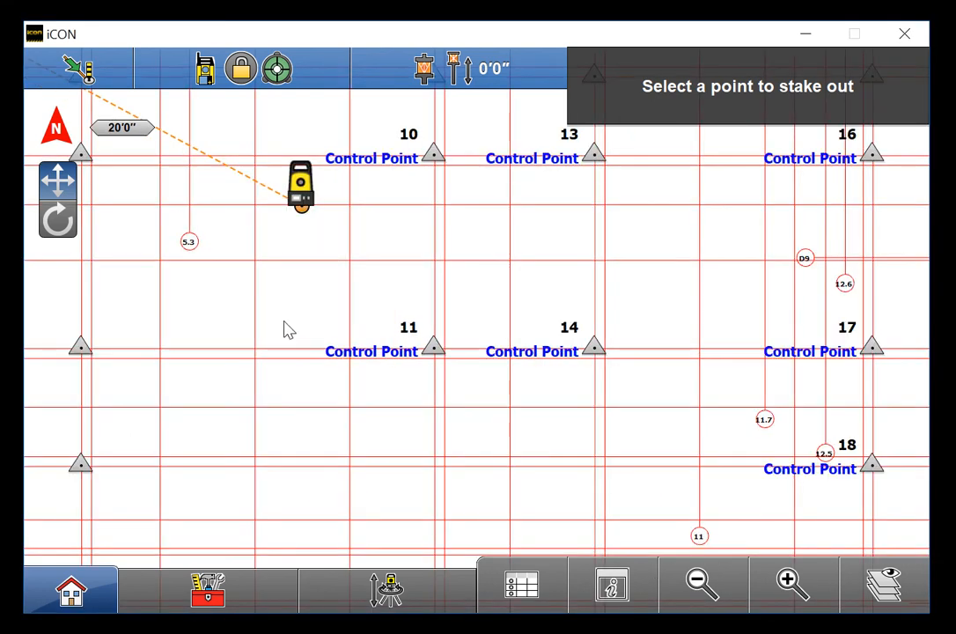
{"action": "left_click_drag", "start_coordinate": [284, 329], "coordinate": [710, 516]}
{"action": "left_click", "coordinate": [764, 568]}
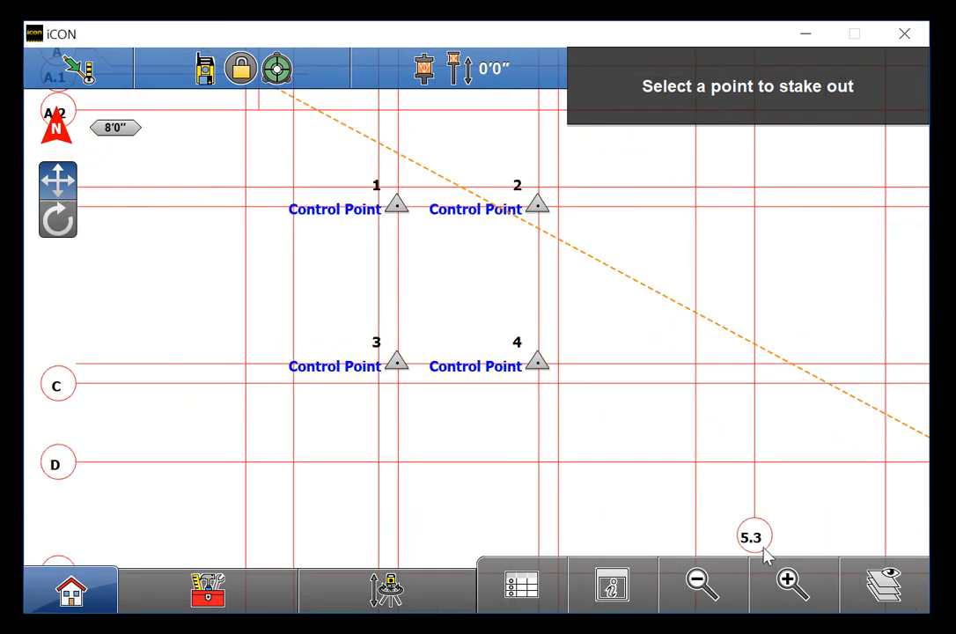
{"action": "left_click", "coordinate": [904, 602]}
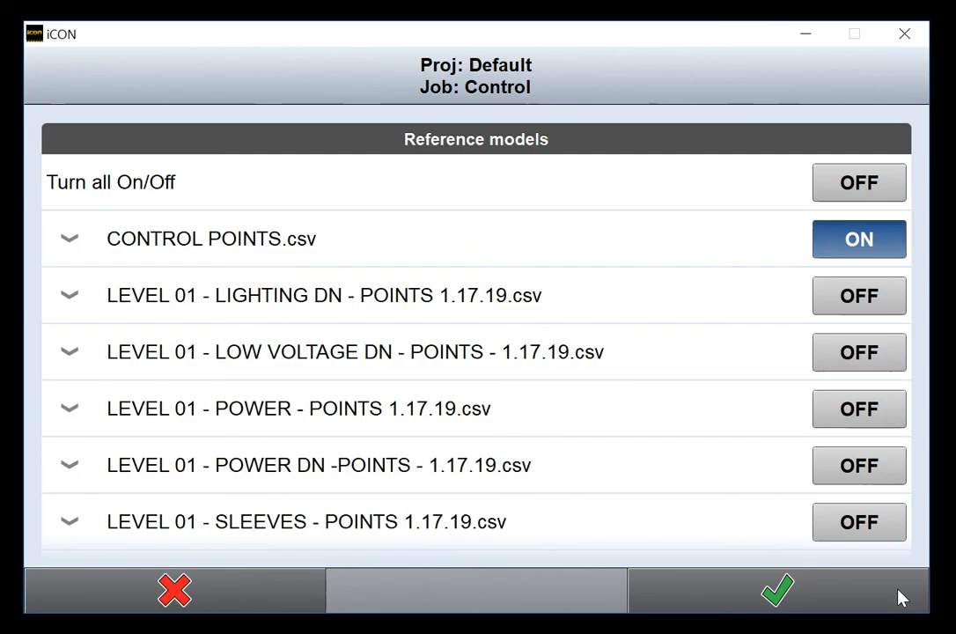
{"action": "left_click", "coordinate": [247, 595]}
{"action": "left_click", "coordinate": [395, 204]}
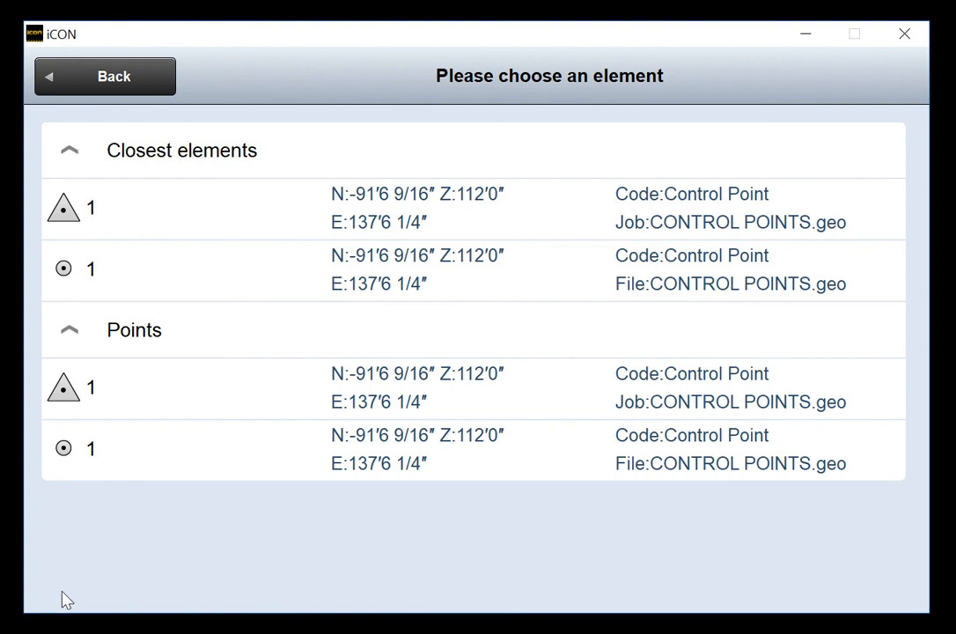
Leave the element list and the layout map, and open the list of imported files.
{"action": "left_click", "coordinate": [99, 89]}
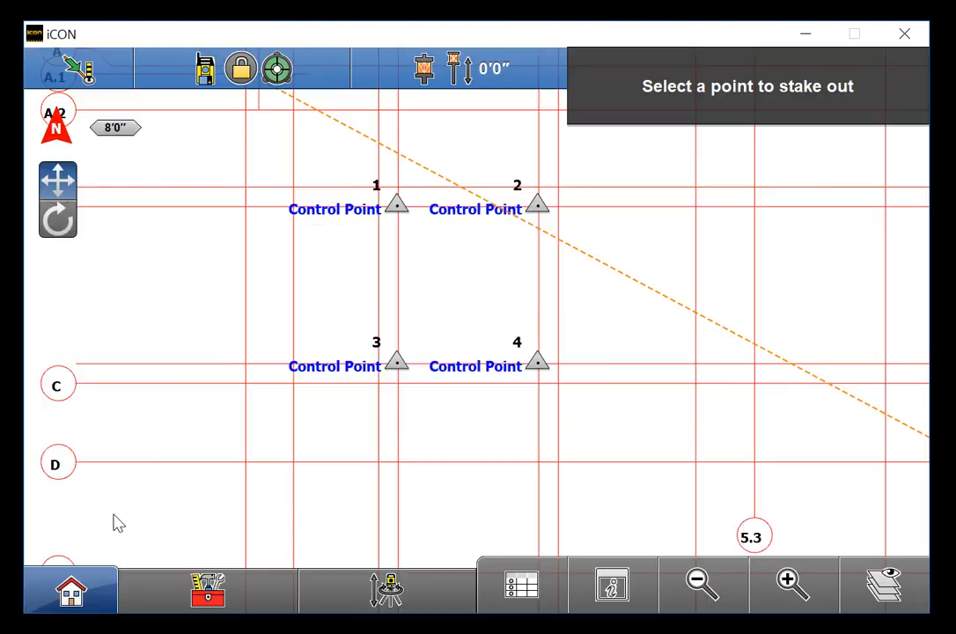
{"action": "left_click", "coordinate": [92, 597]}
{"action": "left_click", "coordinate": [366, 454]}
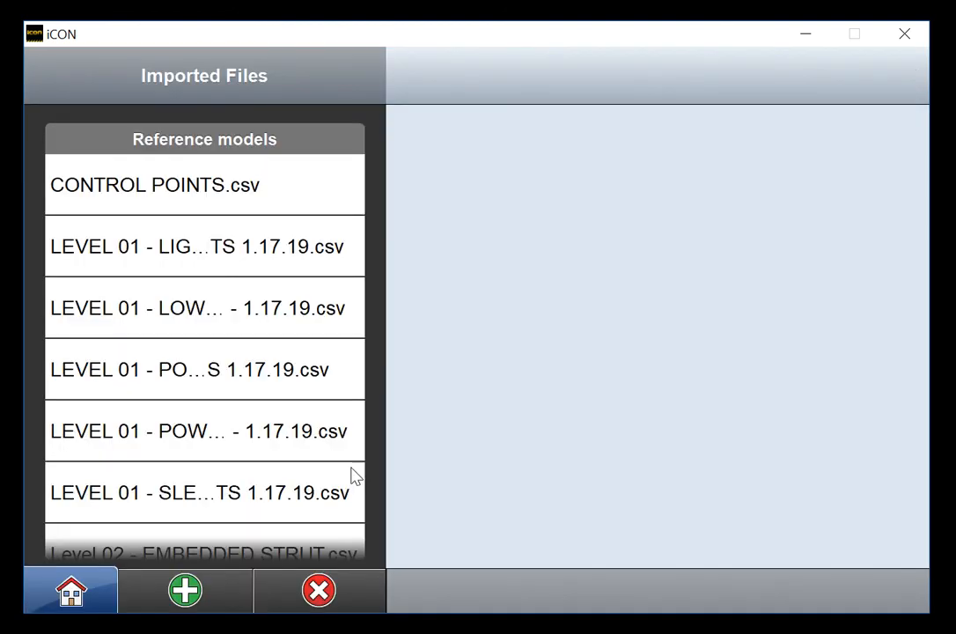
Delete the CONTROL POINTS.csv reference model from the imported files.
{"action": "left_click", "coordinate": [318, 592]}
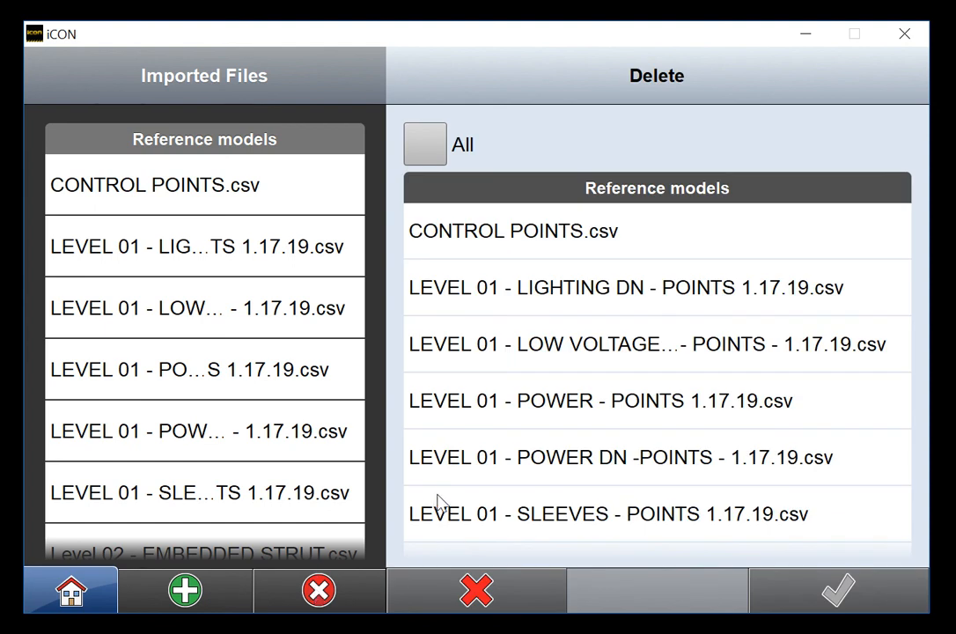
{"action": "scroll", "coordinate": [438, 503], "scroll_direction": "down", "scroll_amount": 3}
{"action": "scroll", "coordinate": [450, 495], "scroll_direction": "down", "scroll_amount": 10}
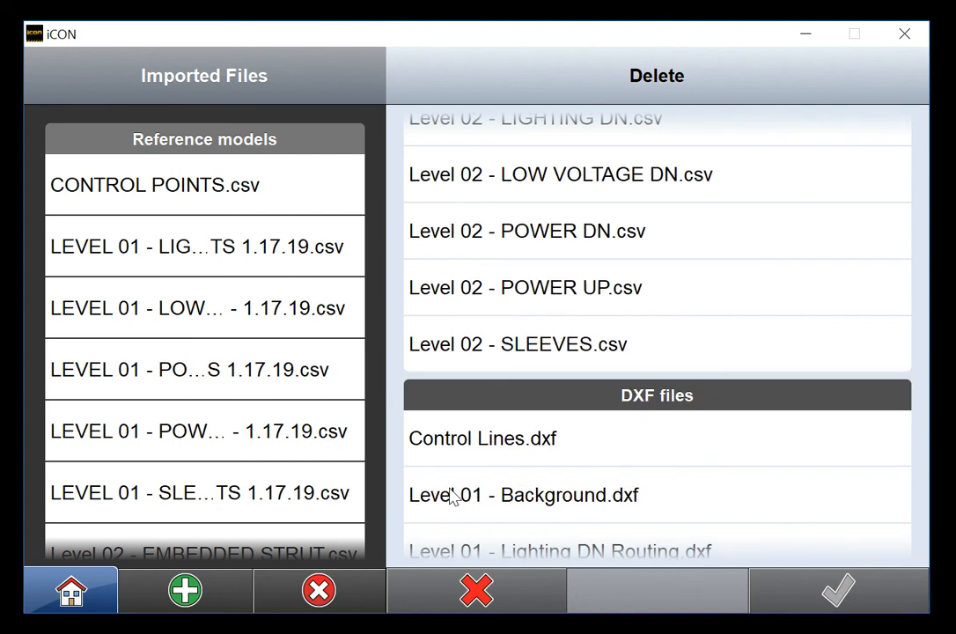
{"action": "scroll", "coordinate": [450, 496], "scroll_direction": "down", "scroll_amount": 6}
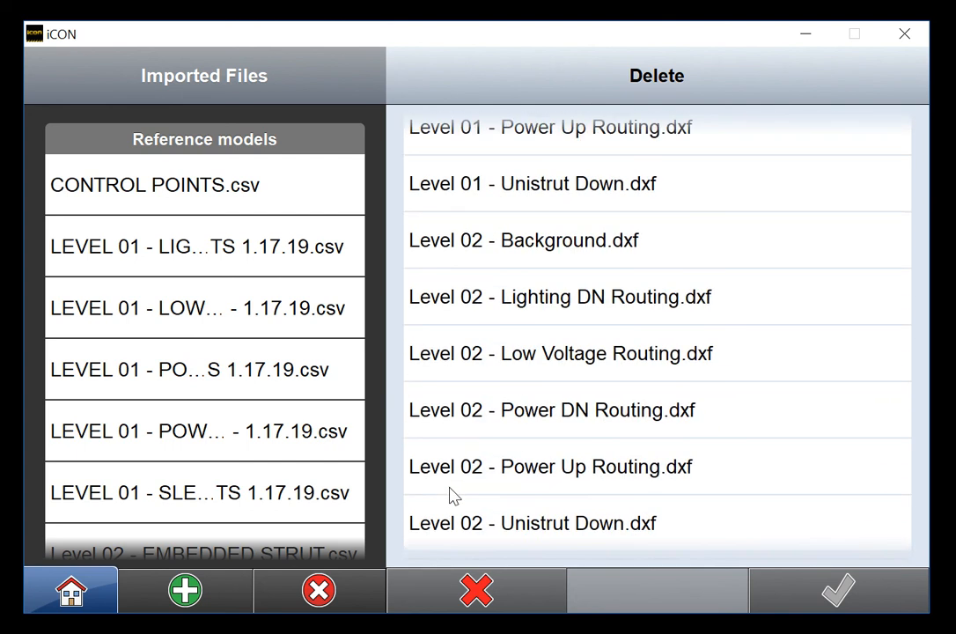
{"action": "scroll", "coordinate": [450, 496], "scroll_direction": "up", "scroll_amount": 6}
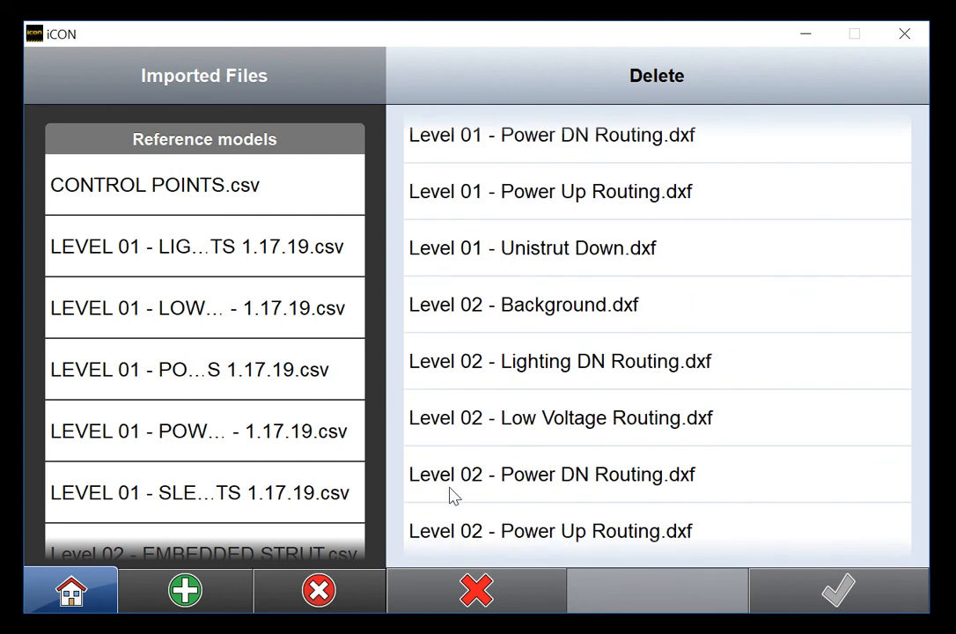
{"action": "scroll", "coordinate": [449, 496], "scroll_direction": "up", "scroll_amount": 5}
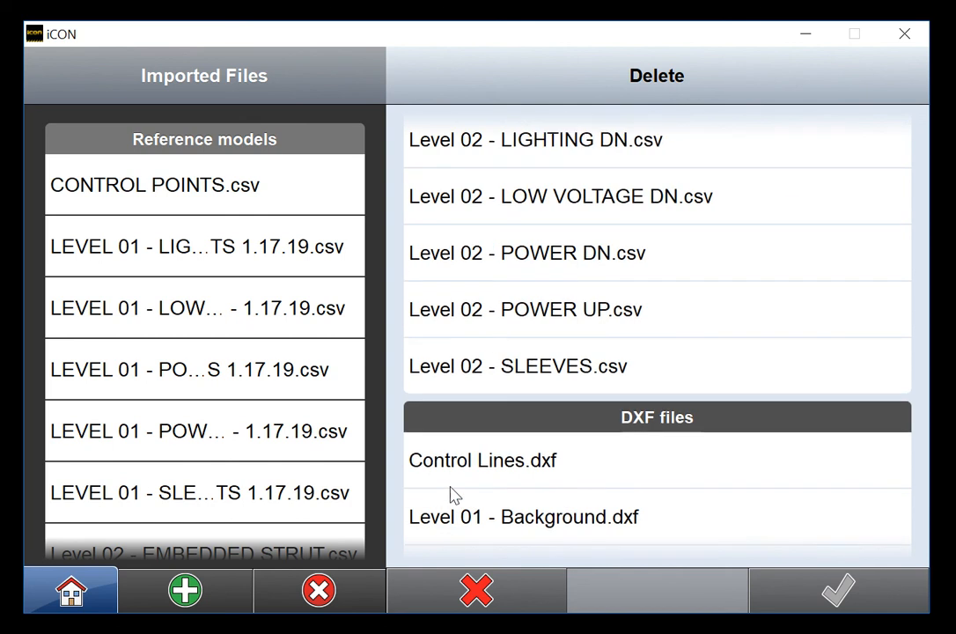
{"action": "scroll", "coordinate": [450, 495], "scroll_direction": "up", "scroll_amount": 2}
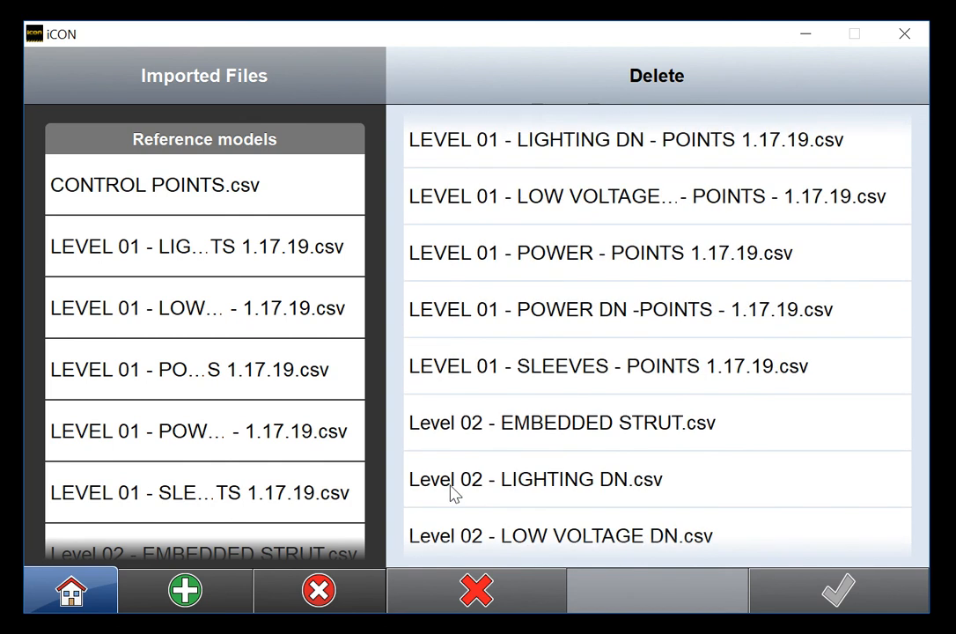
{"action": "scroll", "coordinate": [449, 495], "scroll_direction": "up", "scroll_amount": 3}
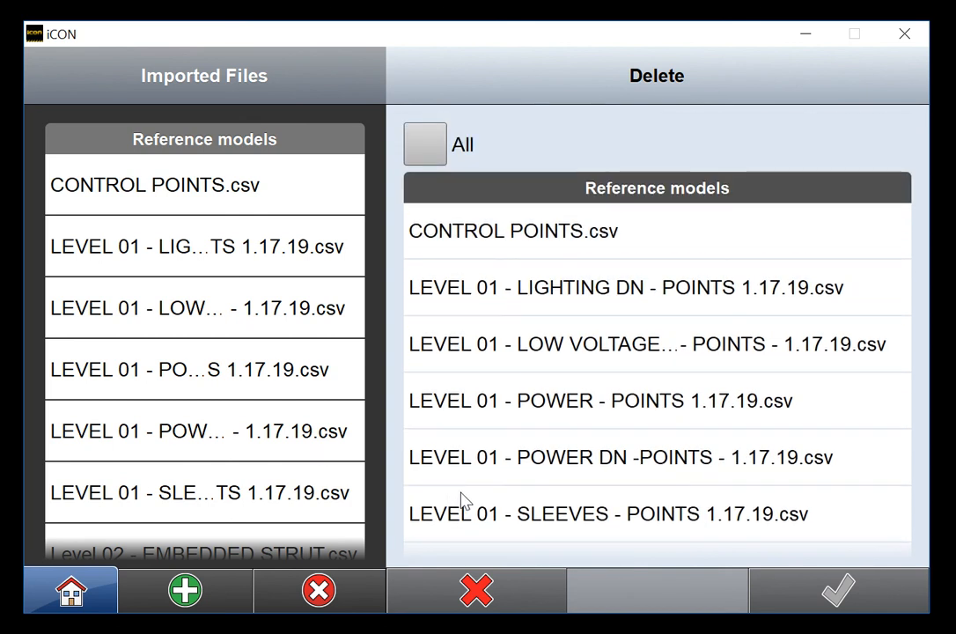
{"action": "left_click", "coordinate": [612, 250]}
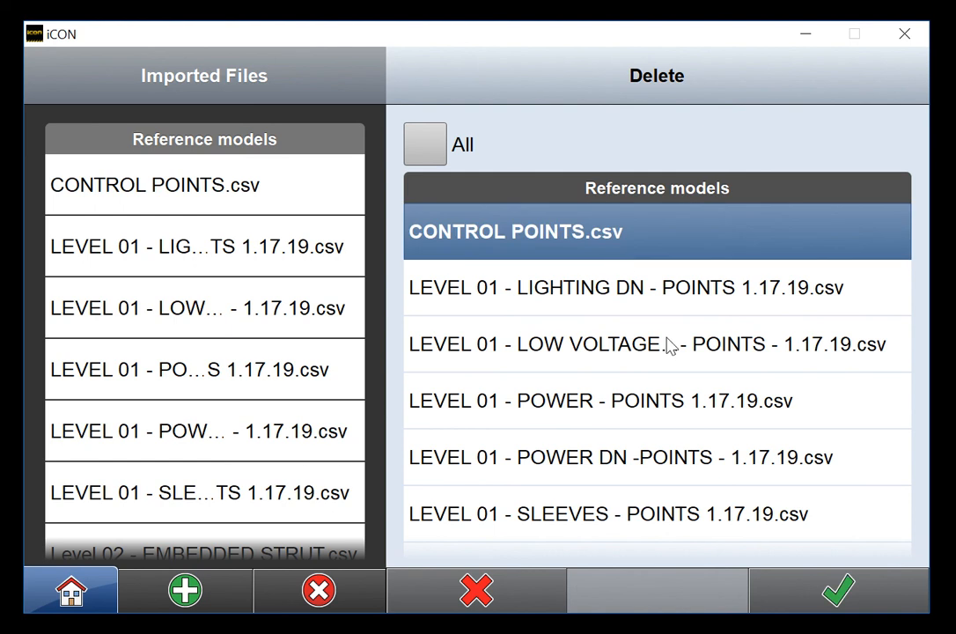
{"action": "left_click", "coordinate": [810, 589]}
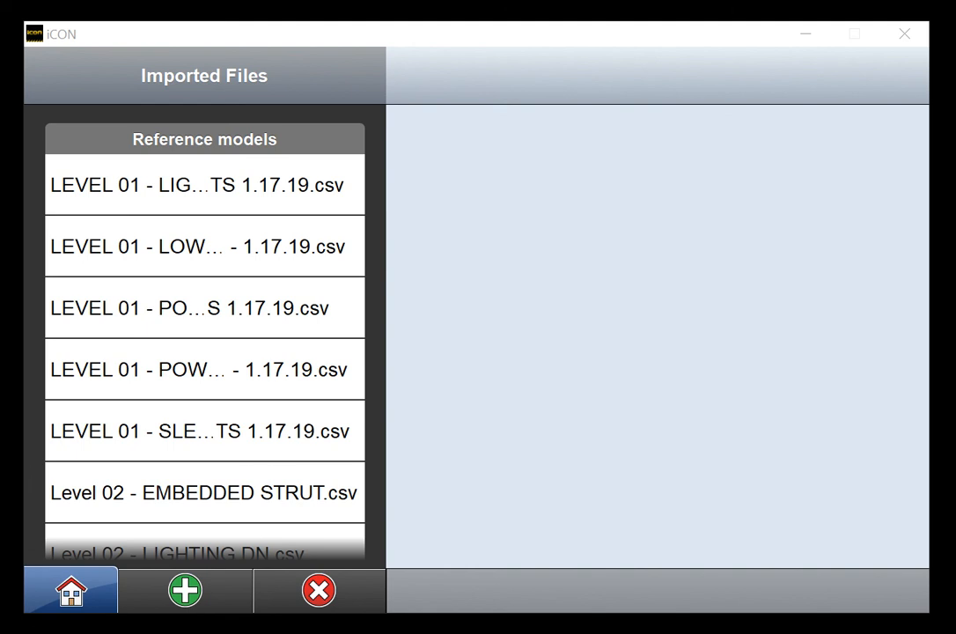
Reopen the Layout Points map and select control point 11 as the point to stake out.
{"action": "left_click", "coordinate": [90, 602]}
{"action": "left_click", "coordinate": [302, 243]}
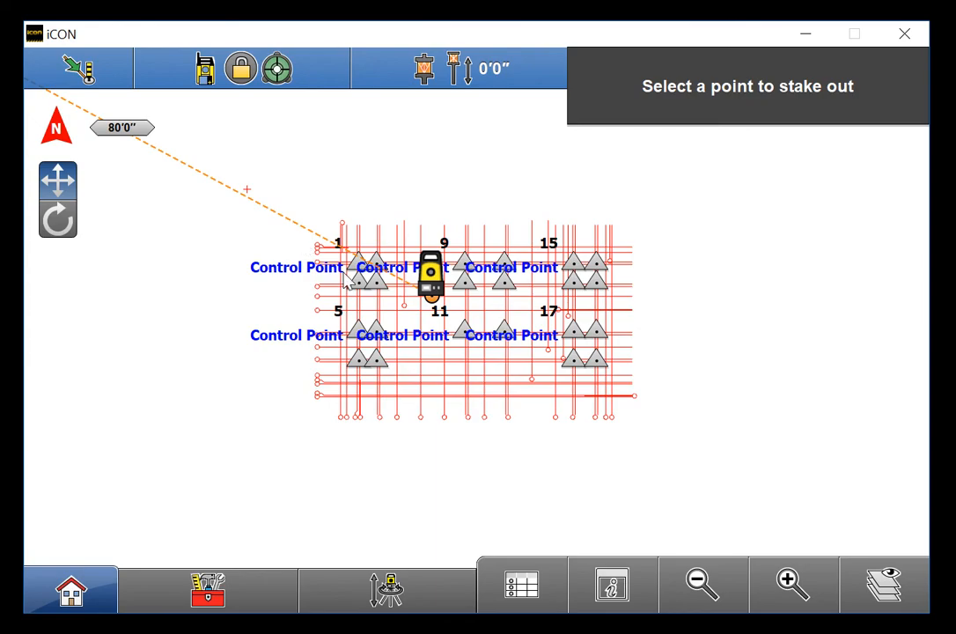
{"action": "left_click", "coordinate": [788, 586]}
{"action": "left_click", "coordinate": [788, 587]}
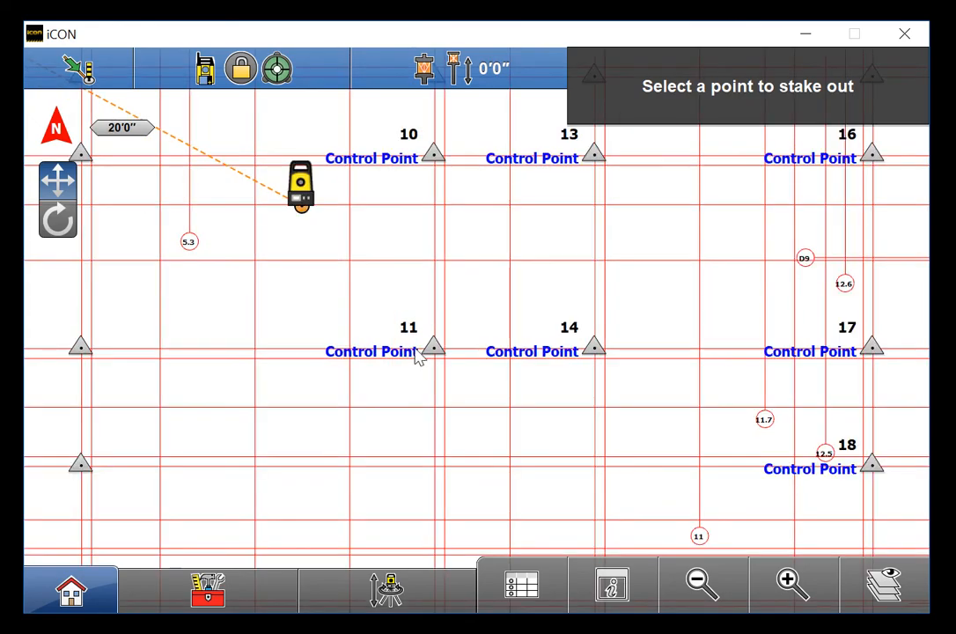
{"action": "left_click", "coordinate": [435, 351]}
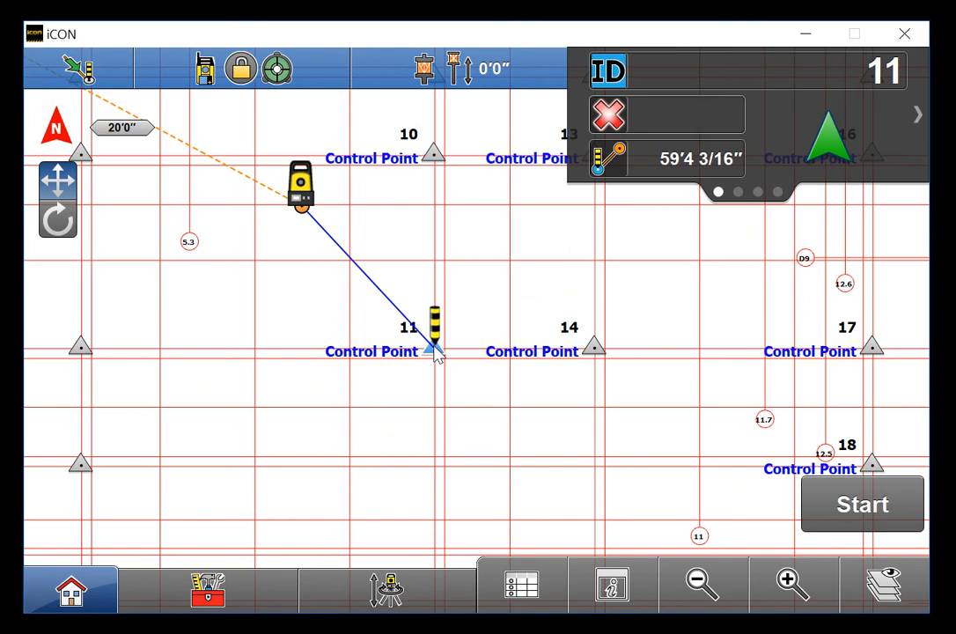